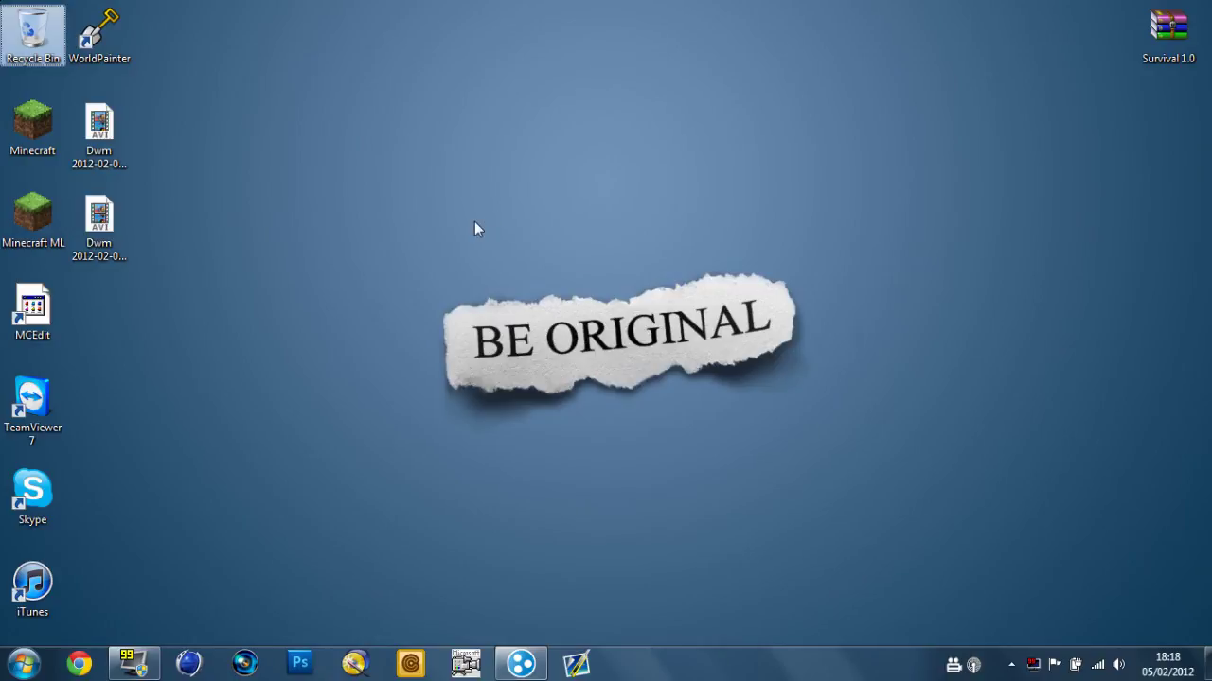
# Step: Launch WorldPainter and open the settings for creating a new world
pyautogui.doubleClick(99, 44)
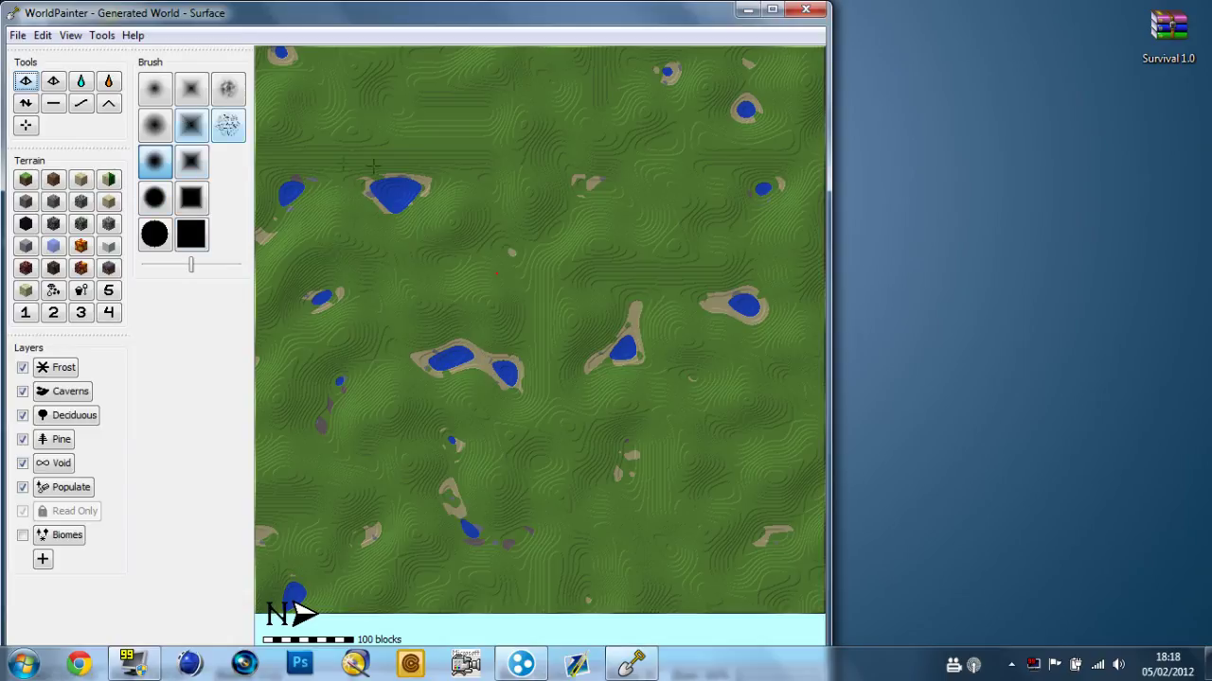
pyautogui.click(43, 35)
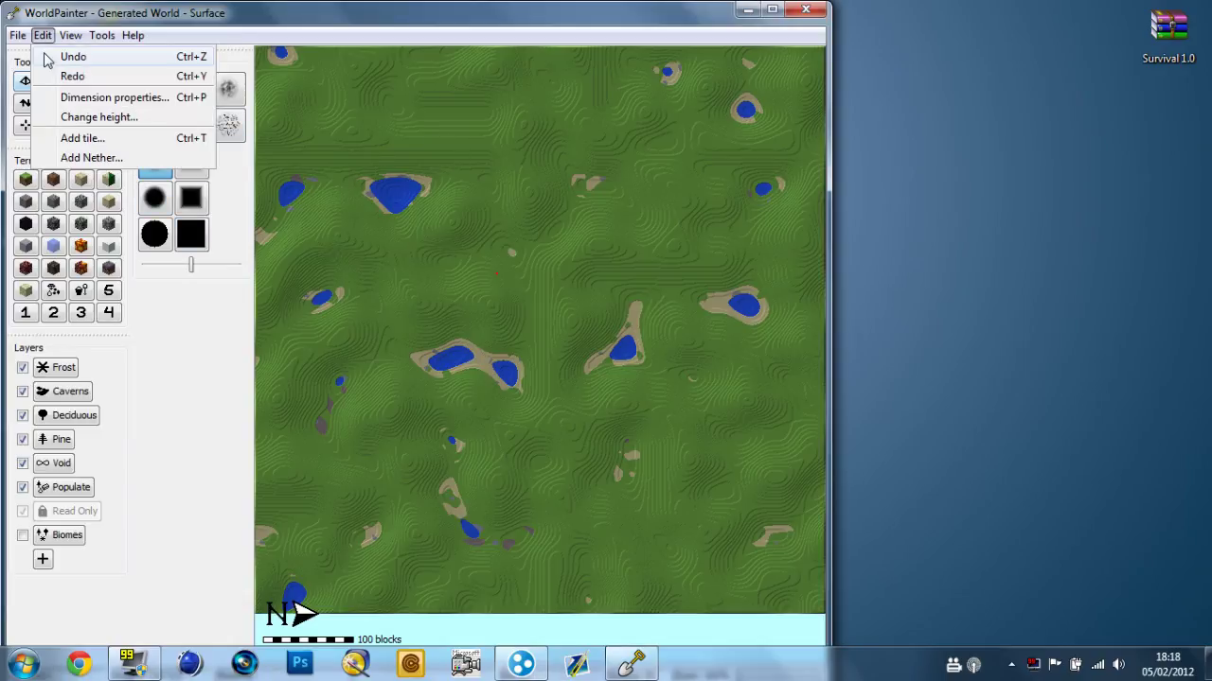
pyautogui.click(74, 52)
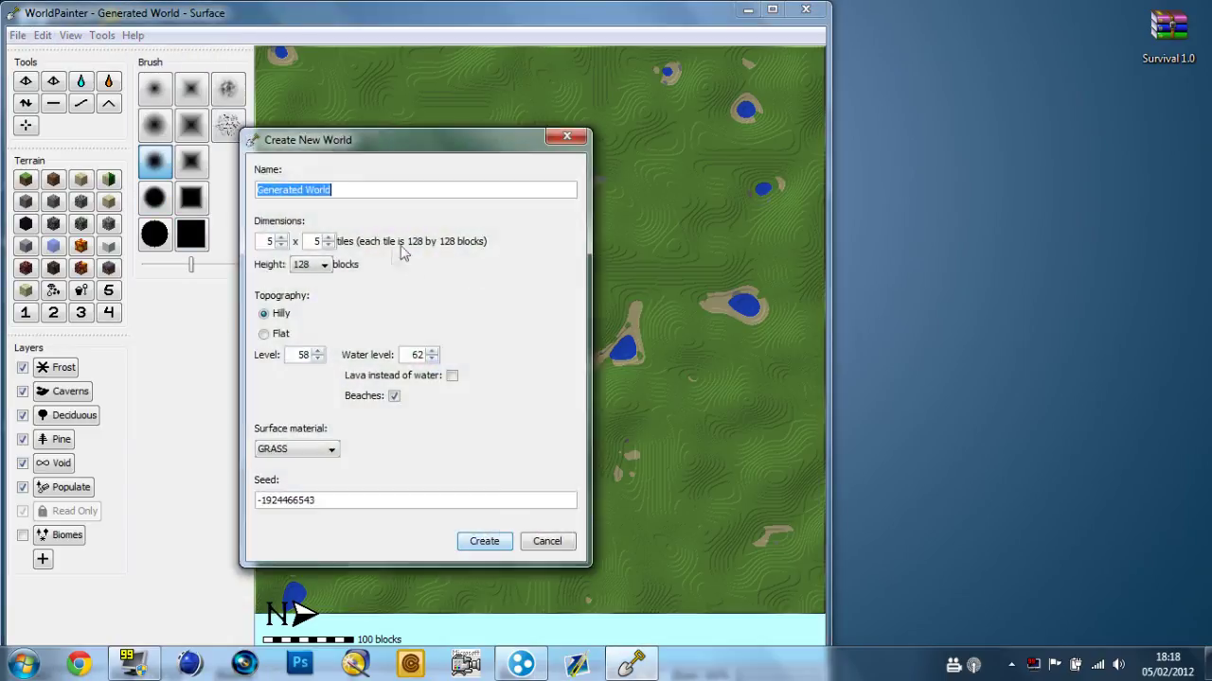
# Step: Create a new world named Survival Test with flat topography and a level of 1
pyautogui.write('Survival Te')
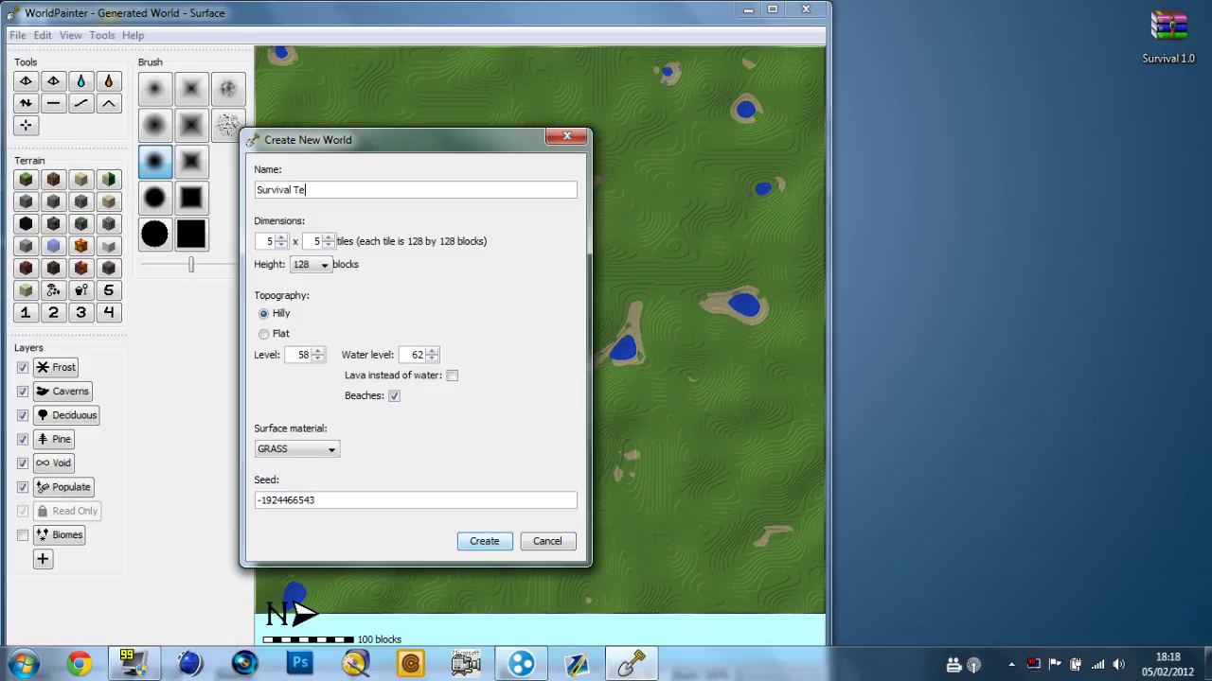
pyautogui.press('Tab')
pyautogui.press('Tab')
pyautogui.press('Tab')
pyautogui.click(282, 334)
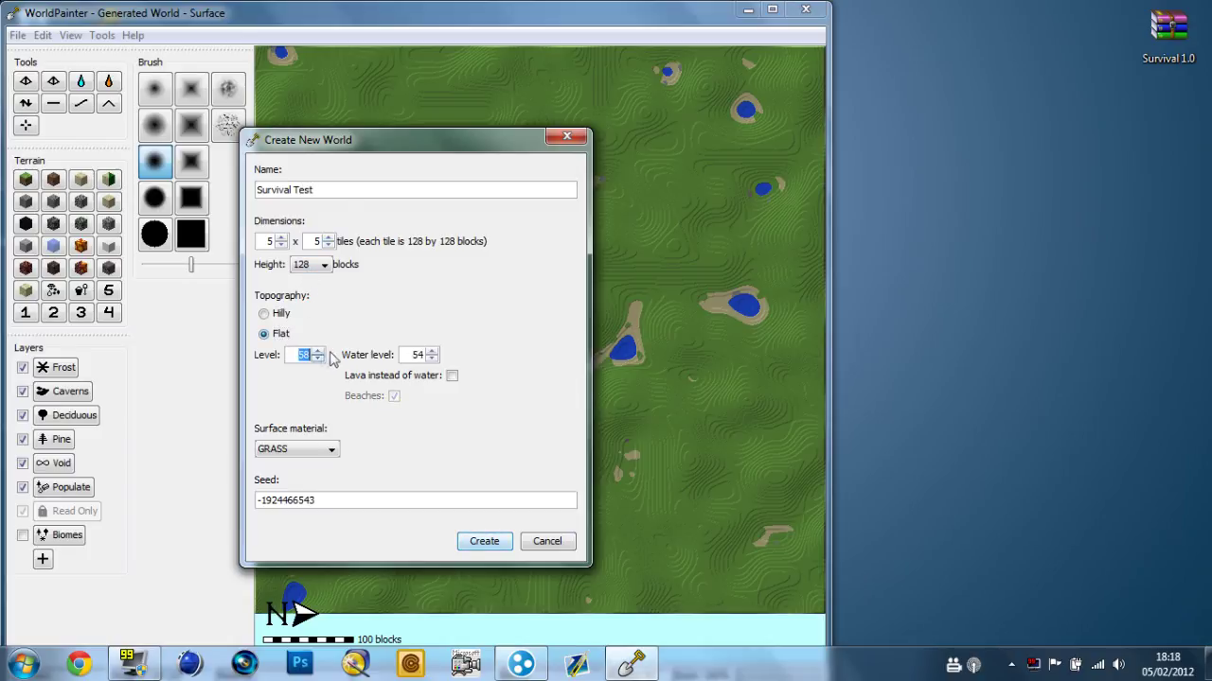
pyautogui.write('1')
pyautogui.click(485, 542)
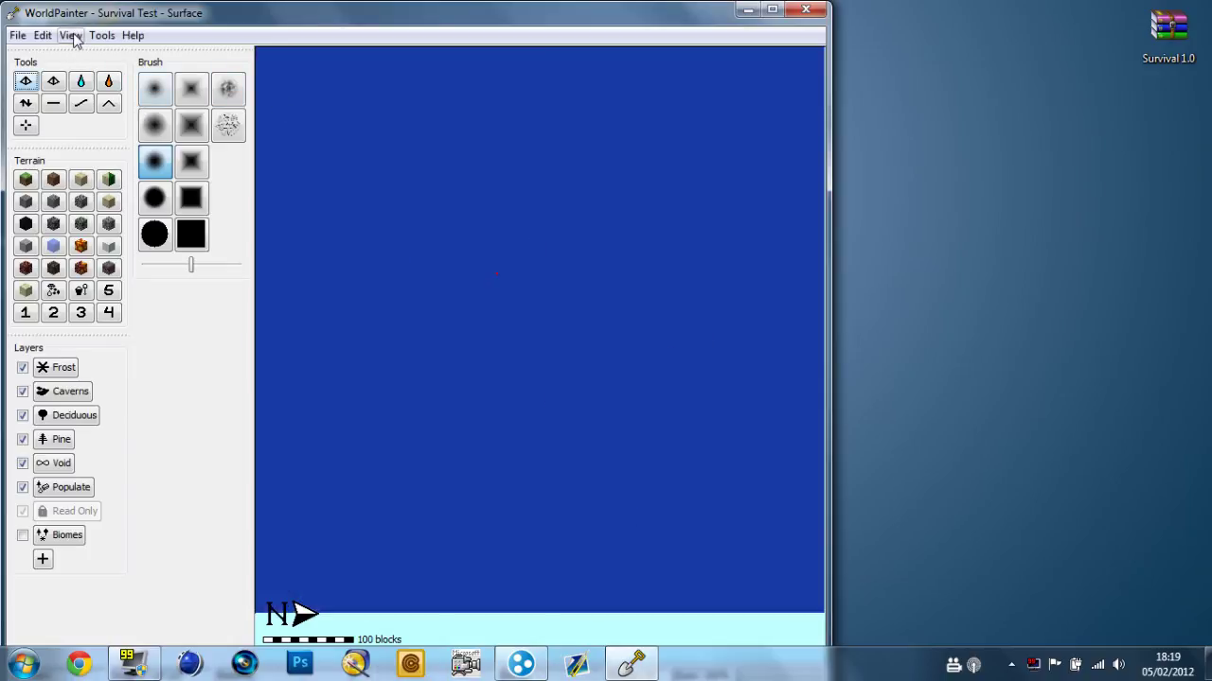
# Step: Show the 3D view of the world in a smaller window placed beside the map
pyautogui.click(72, 35)
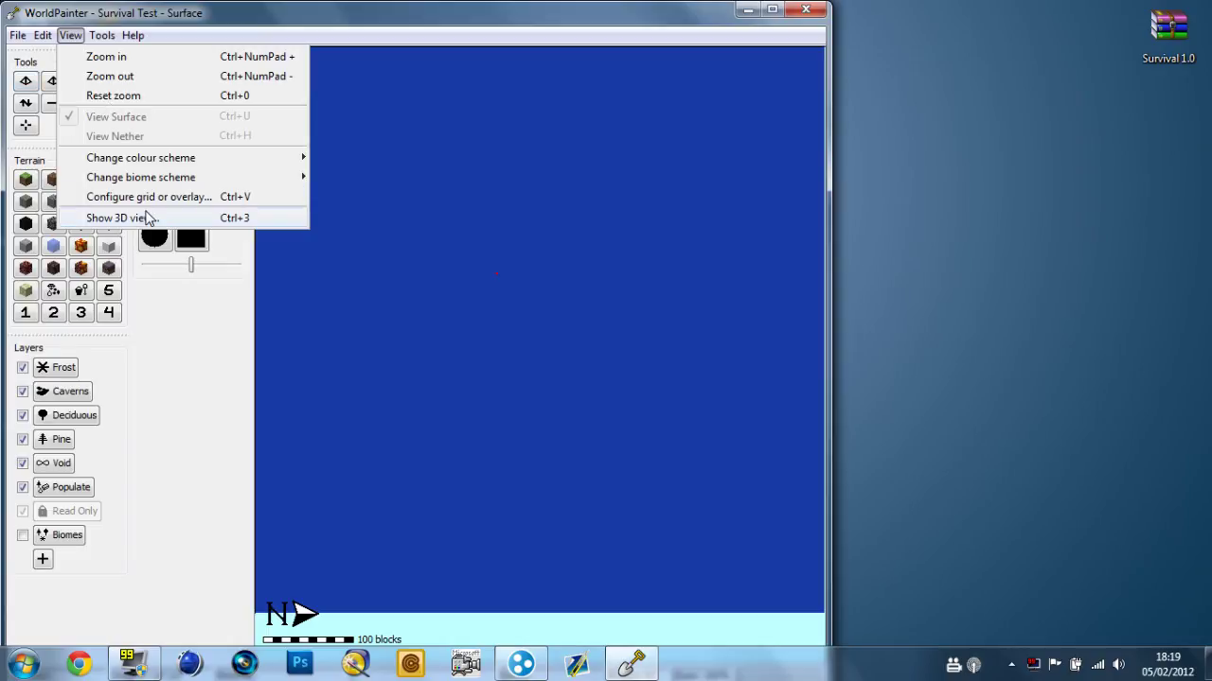
pyautogui.click(149, 217)
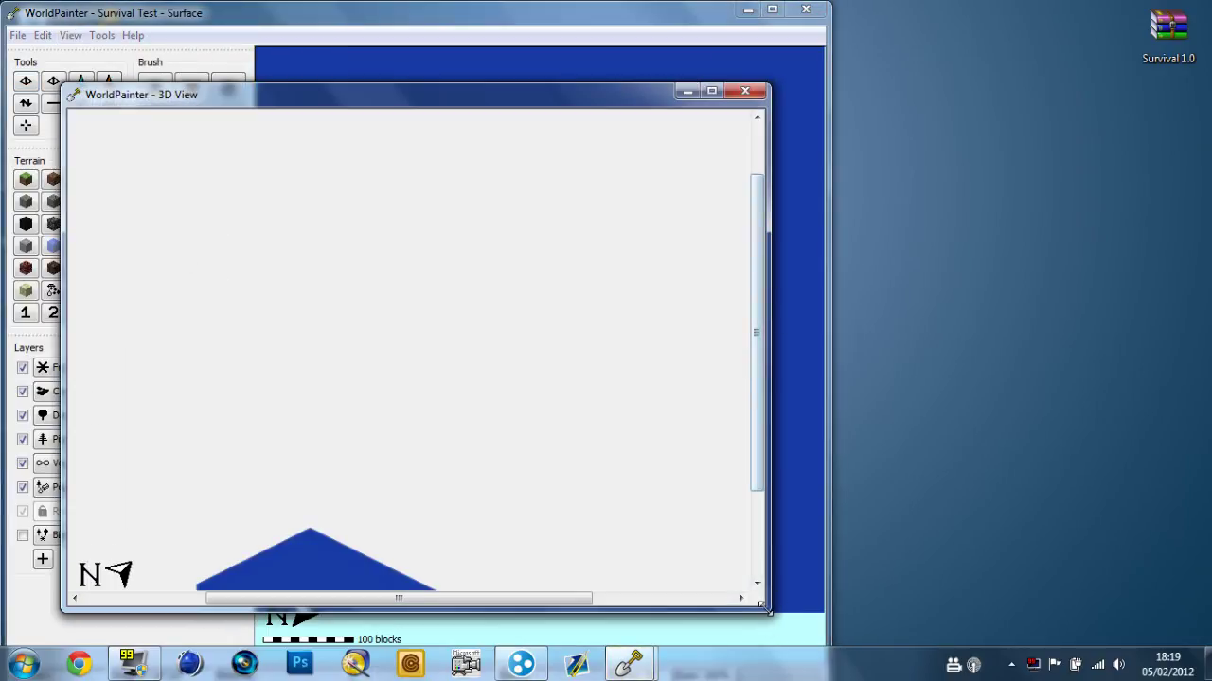
pyautogui.moveTo(769, 610); pyautogui.dragTo(621, 544)
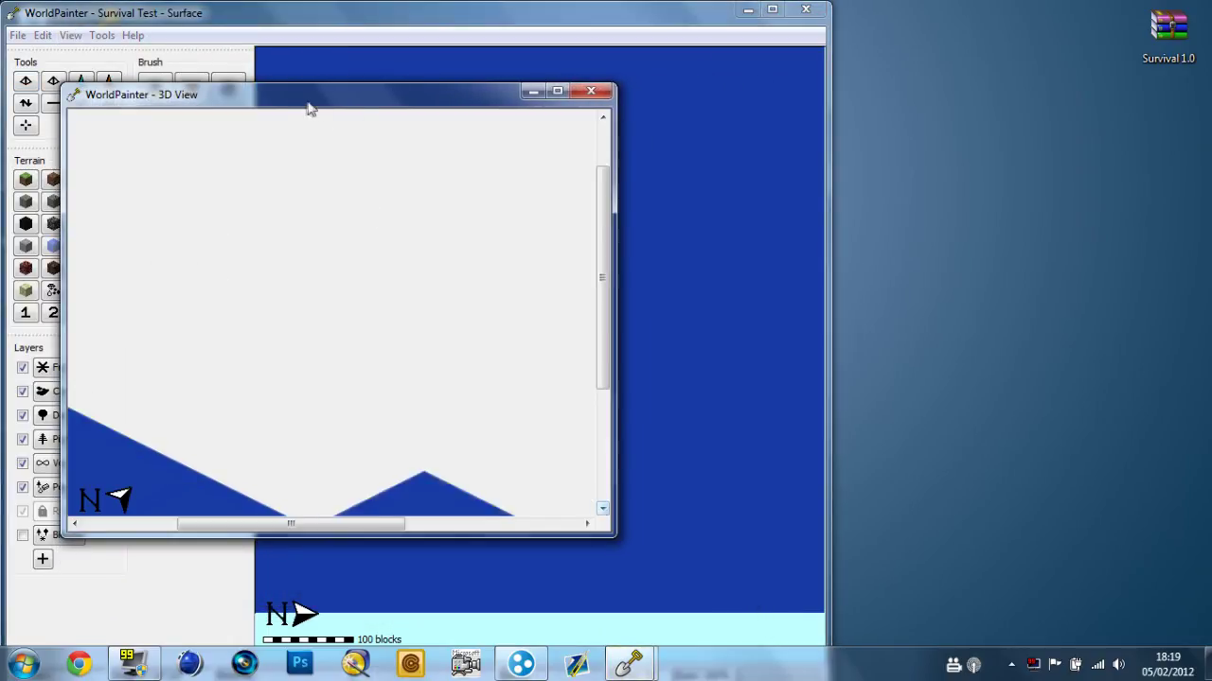
pyautogui.moveTo(308, 108); pyautogui.dragTo(1012, 132)
pyautogui.moveTo(936, 351); pyautogui.dragTo(957, 322)
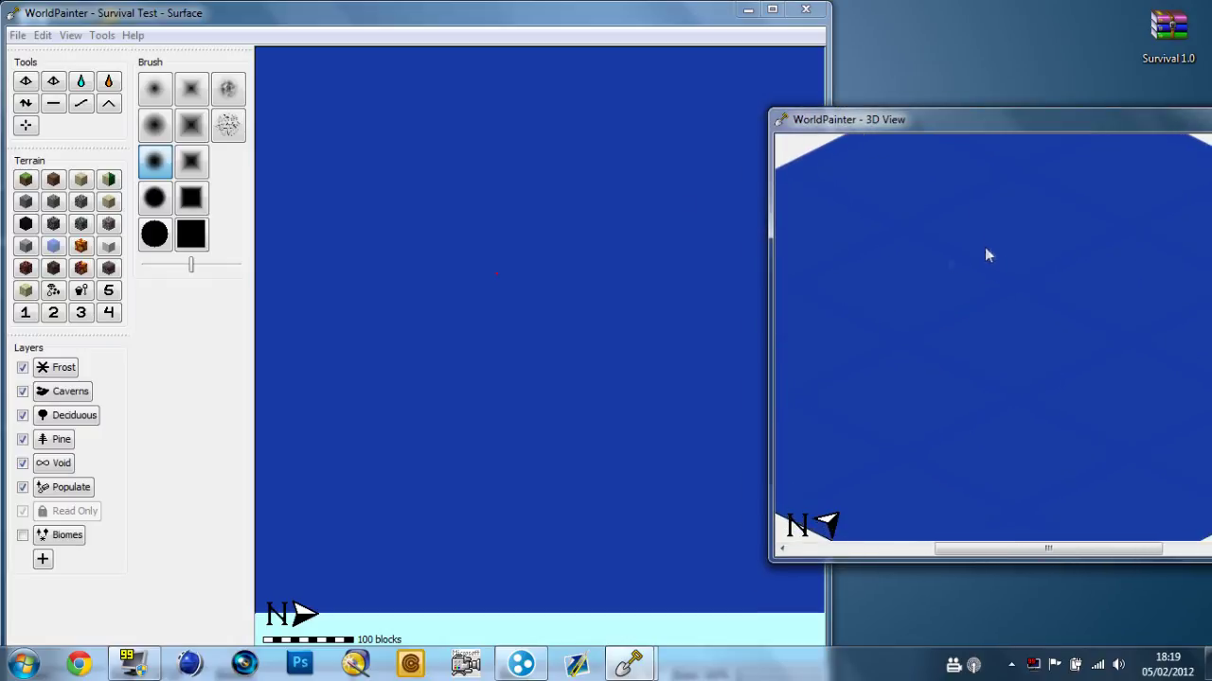
# Step: Raise a small rounded island near the middle of the ocean using the height tool with a soft circular brush at high intensity
pyautogui.click(26, 106)
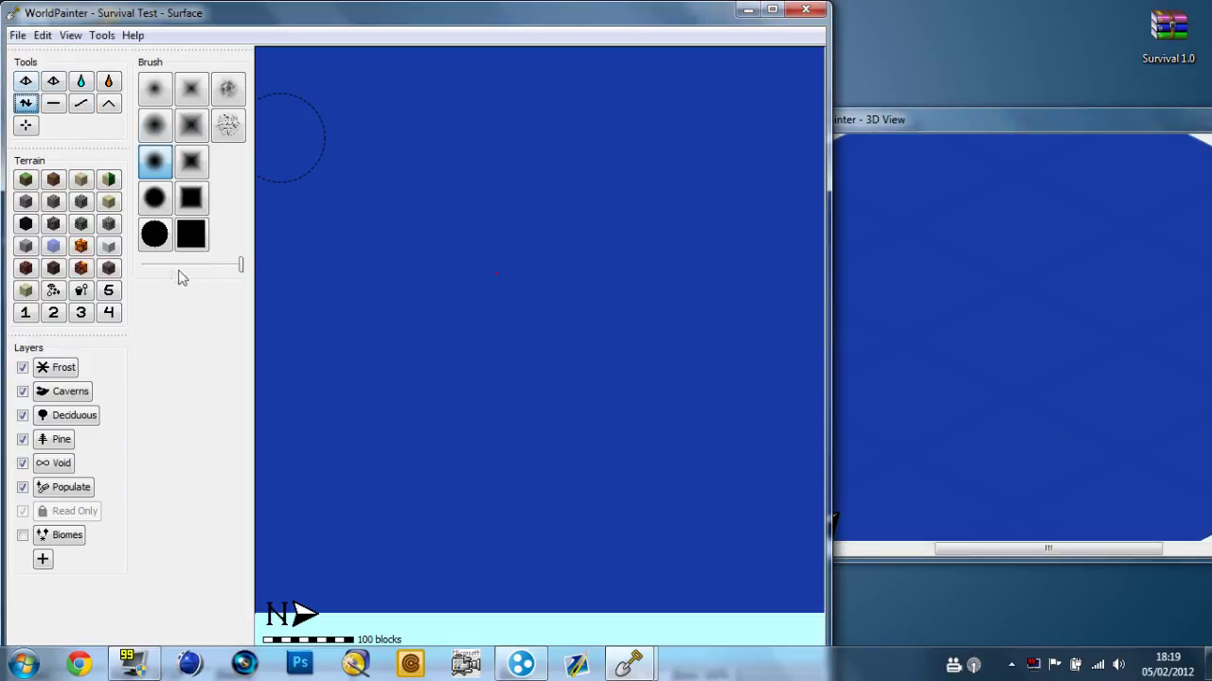
pyautogui.moveTo(237, 267); pyautogui.dragTo(224, 271)
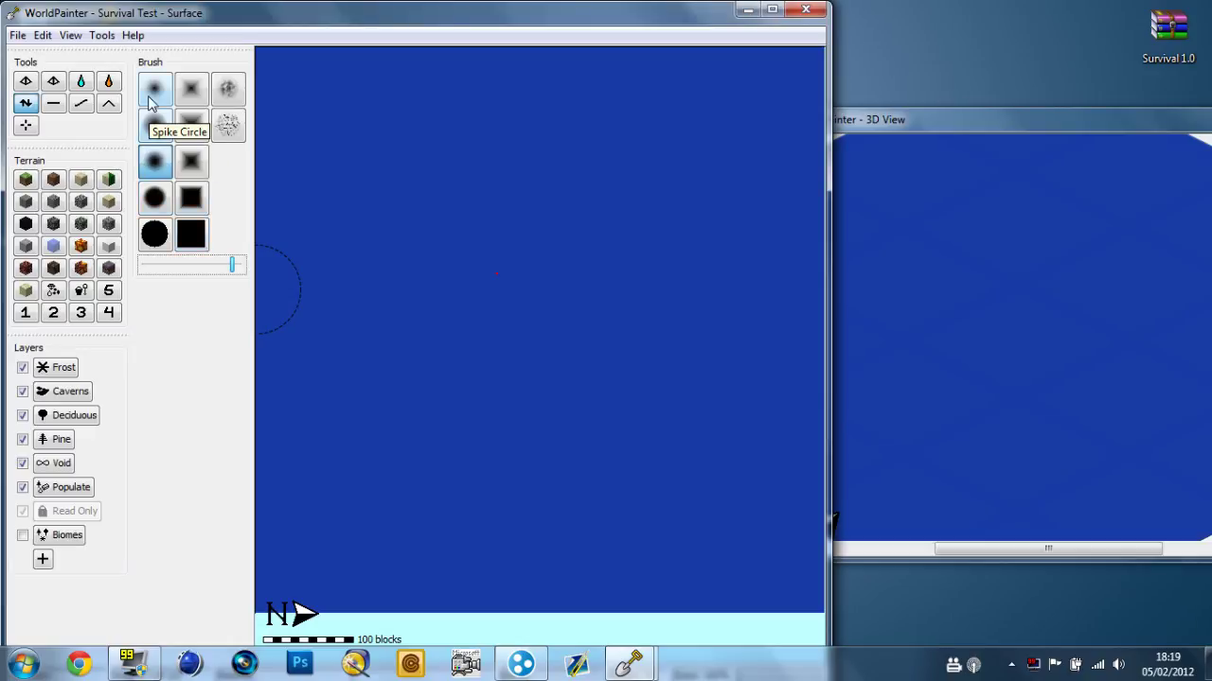
pyautogui.click(156, 131)
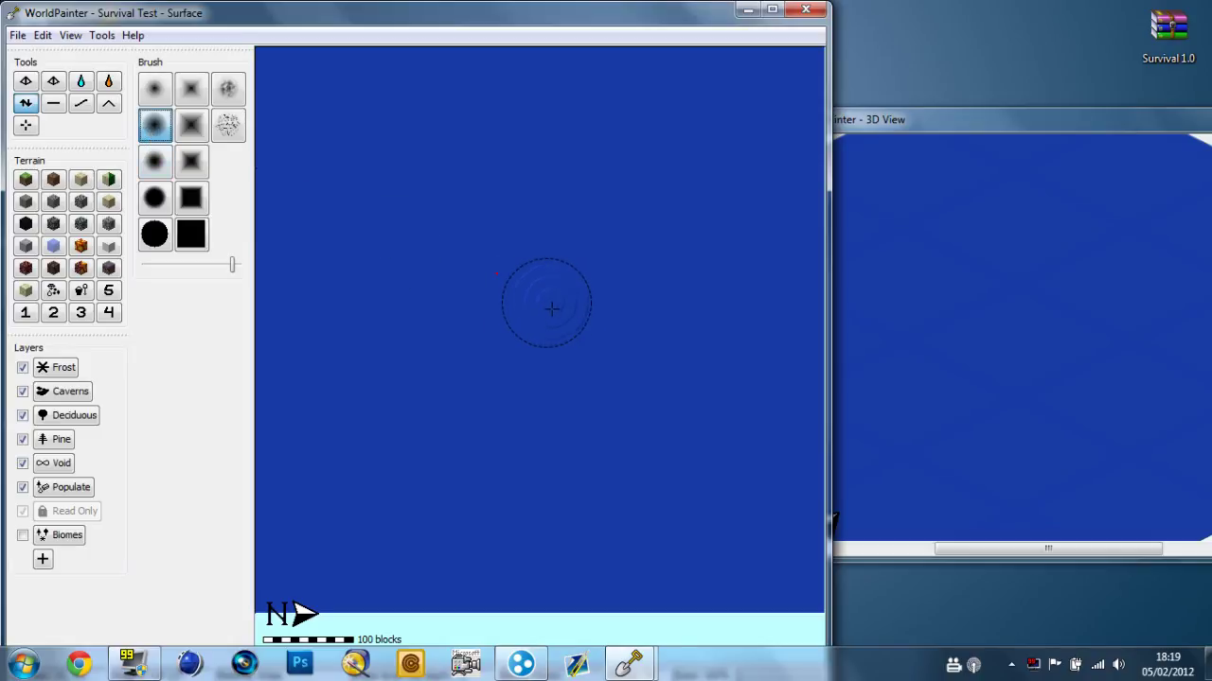
pyautogui.moveTo(554, 305)
pyautogui.mouseDown()
pyautogui.moveTo(521, 300)
pyautogui.moveTo(540, 319)
pyautogui.moveTo(531, 344)
pyautogui.moveTo(579, 322)
pyautogui.moveTo(557, 271)
pyautogui.moveTo(518, 282)
pyautogui.mouseUp()
pyautogui.scroll(-5, 567, 330)
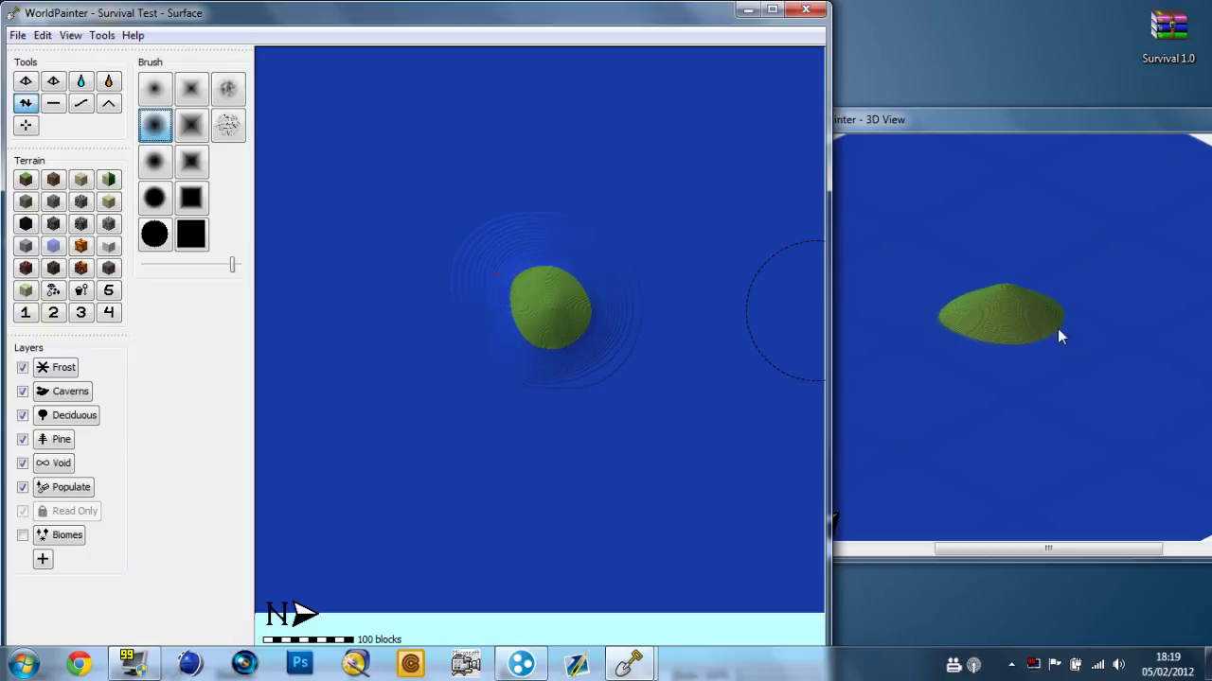
pyautogui.moveTo(589, 326); pyautogui.dragTo(578, 302)
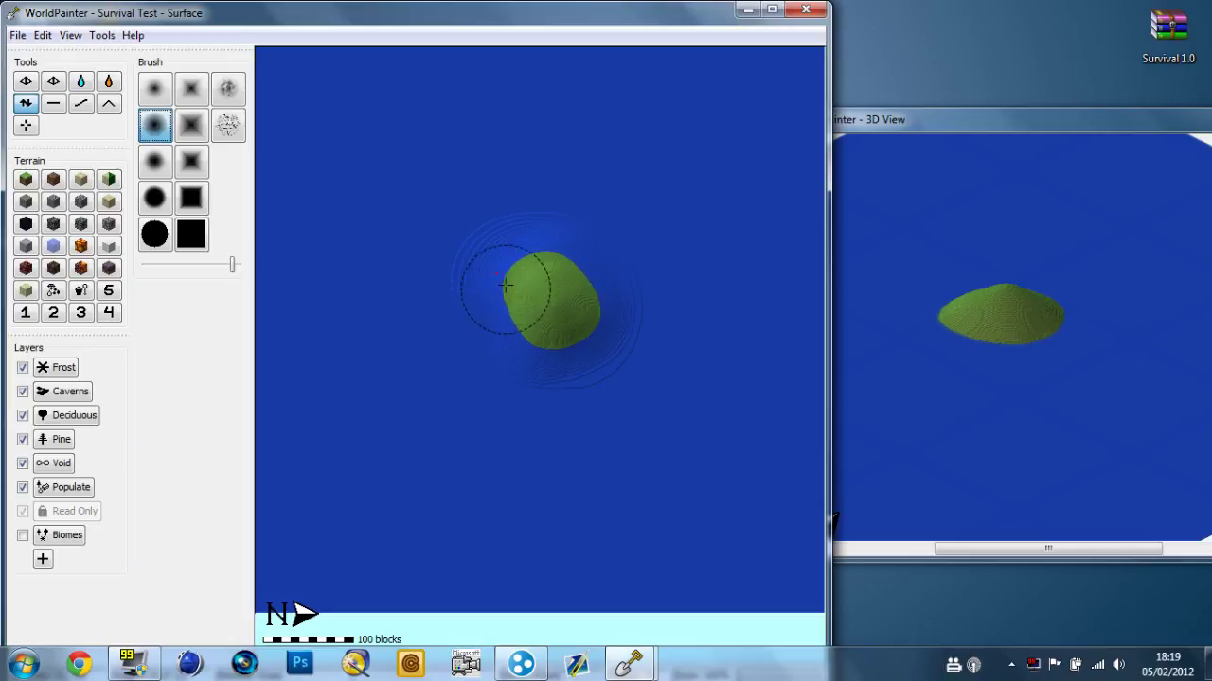
# Step: Enlarge the island and extend a narrow, curved headland from its eastern side with a smaller brush
pyautogui.moveTo(504, 287)
pyautogui.mouseDown()
pyautogui.moveTo(487, 302)
pyautogui.moveTo(516, 241)
pyautogui.moveTo(502, 239)
pyautogui.moveTo(527, 220)
pyautogui.moveTo(574, 237)
pyautogui.moveTo(587, 262)
pyautogui.moveTo(487, 327)
pyautogui.moveTo(499, 353)
pyautogui.moveTo(459, 306)
pyautogui.moveTo(471, 313)
pyautogui.moveTo(462, 274)
pyautogui.moveTo(495, 219)
pyautogui.moveTo(589, 242)
pyautogui.moveTo(652, 298)
pyautogui.mouseUp()
pyautogui.scroll(-4, 615, 271)
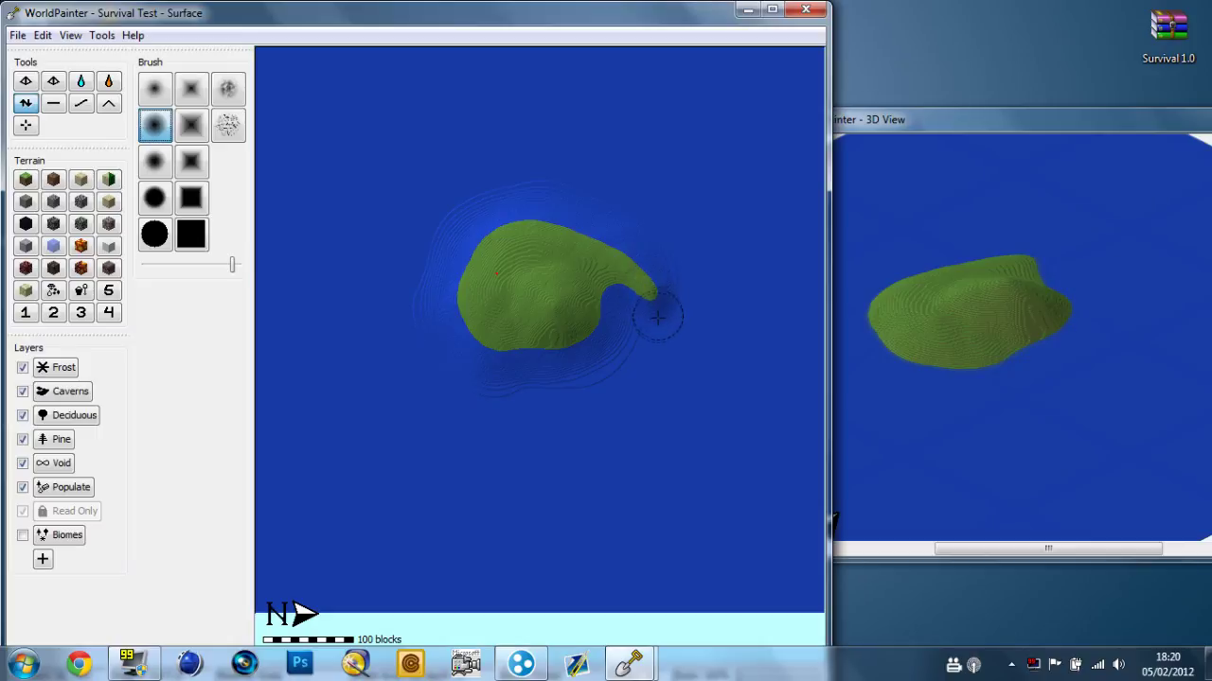
pyautogui.moveTo(659, 336)
pyautogui.mouseDown()
pyautogui.moveTo(648, 296)
pyautogui.moveTo(640, 326)
pyautogui.moveTo(655, 320)
pyautogui.moveTo(652, 346)
pyautogui.moveTo(655, 261)
pyautogui.moveTo(668, 312)
pyautogui.moveTo(635, 252)
pyautogui.moveTo(579, 222)
pyautogui.moveTo(565, 230)
pyautogui.mouseUp()
# Step: Raise and broaden the land along the island's upper and western shores and the outer base of the headland with a larger brush
pyautogui.scroll(-4, 617, 244)
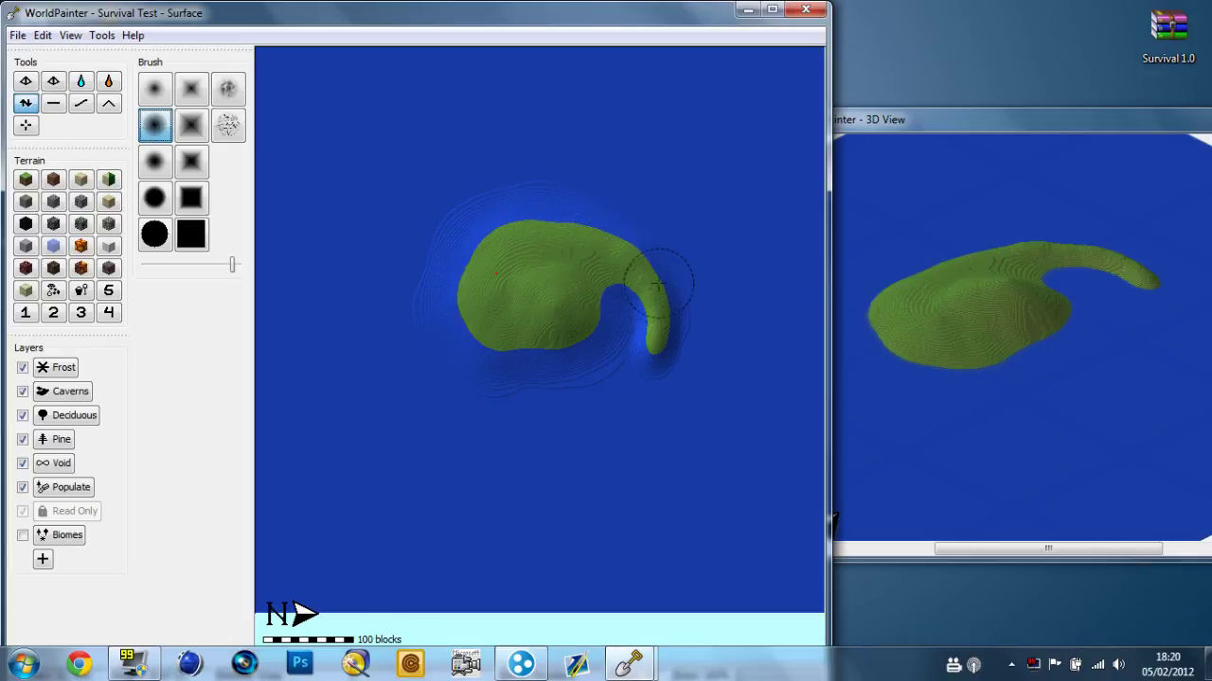
pyautogui.moveTo(664, 264)
pyautogui.mouseDown()
pyautogui.moveTo(676, 259)
pyautogui.moveTo(622, 202)
pyautogui.moveTo(579, 208)
pyautogui.mouseUp()
pyautogui.scroll(-4, 663, 257)
pyautogui.scroll(3, 641, 224)
pyautogui.scroll(-2, 627, 220)
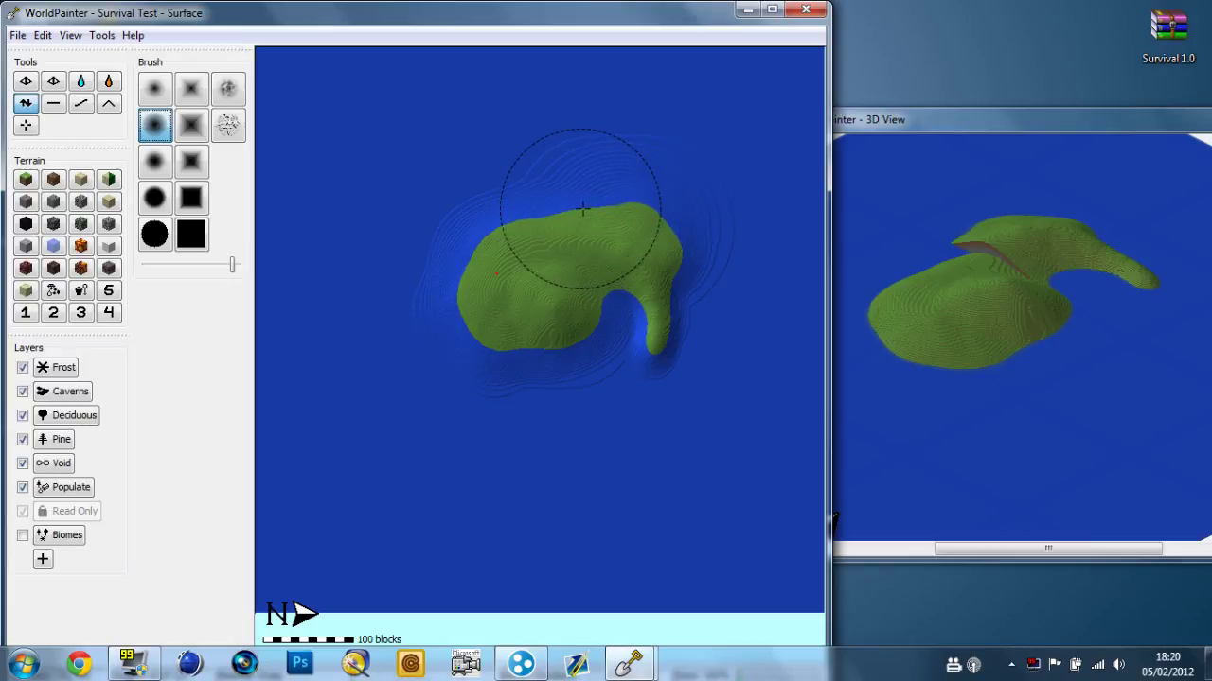
pyautogui.moveTo(584, 207)
pyautogui.mouseDown()
pyautogui.moveTo(481, 269)
pyautogui.moveTo(589, 185)
pyautogui.moveTo(573, 170)
pyautogui.moveTo(507, 203)
pyautogui.moveTo(516, 190)
pyautogui.moveTo(568, 182)
pyautogui.moveTo(493, 194)
pyautogui.moveTo(433, 244)
pyautogui.moveTo(458, 226)
pyautogui.moveTo(445, 269)
pyautogui.moveTo(453, 347)
pyautogui.mouseUp()
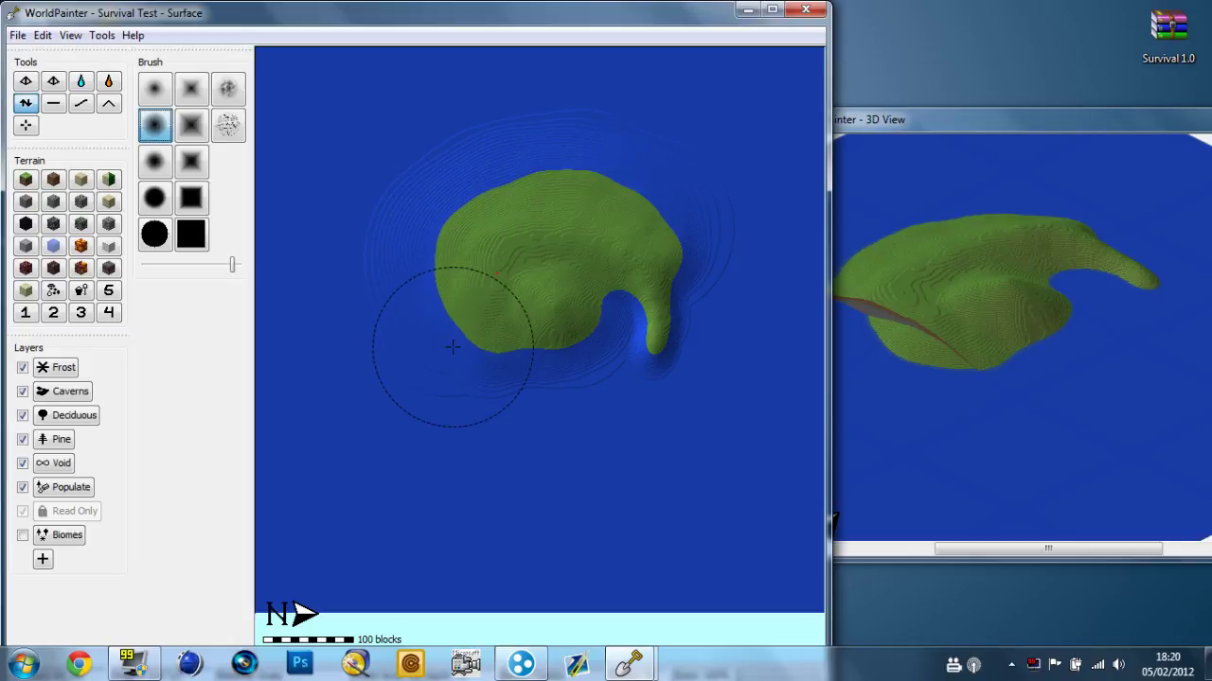
pyautogui.click(881, 315)
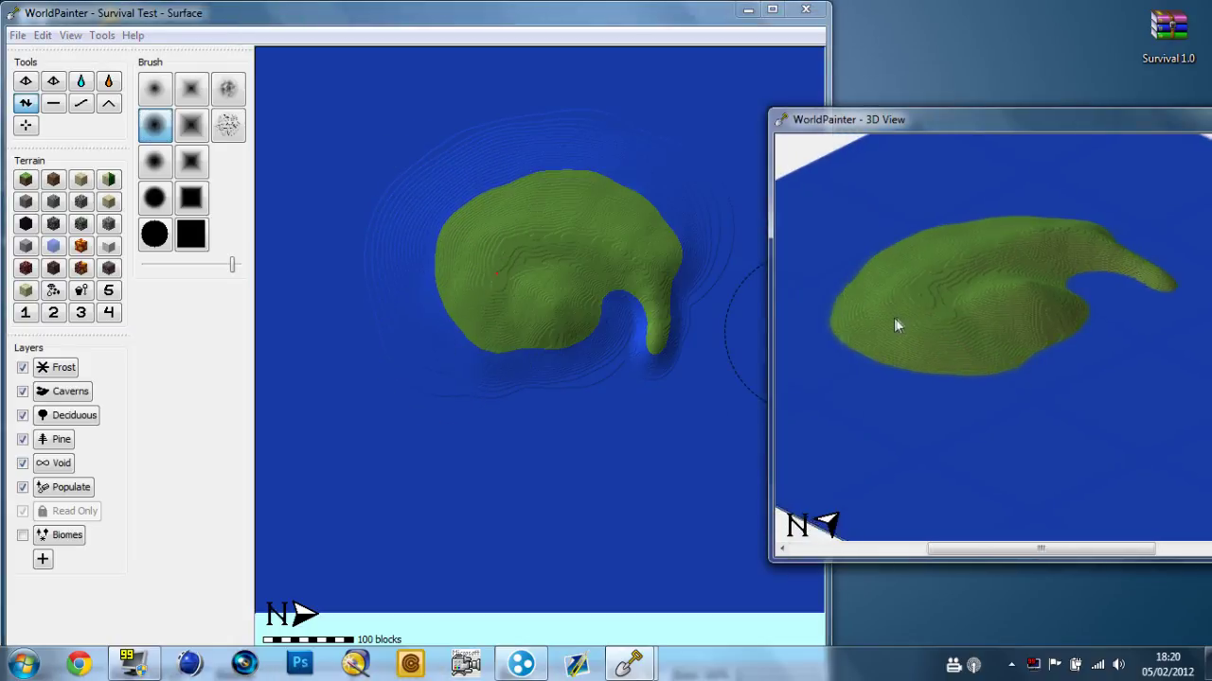
pyautogui.click(686, 280)
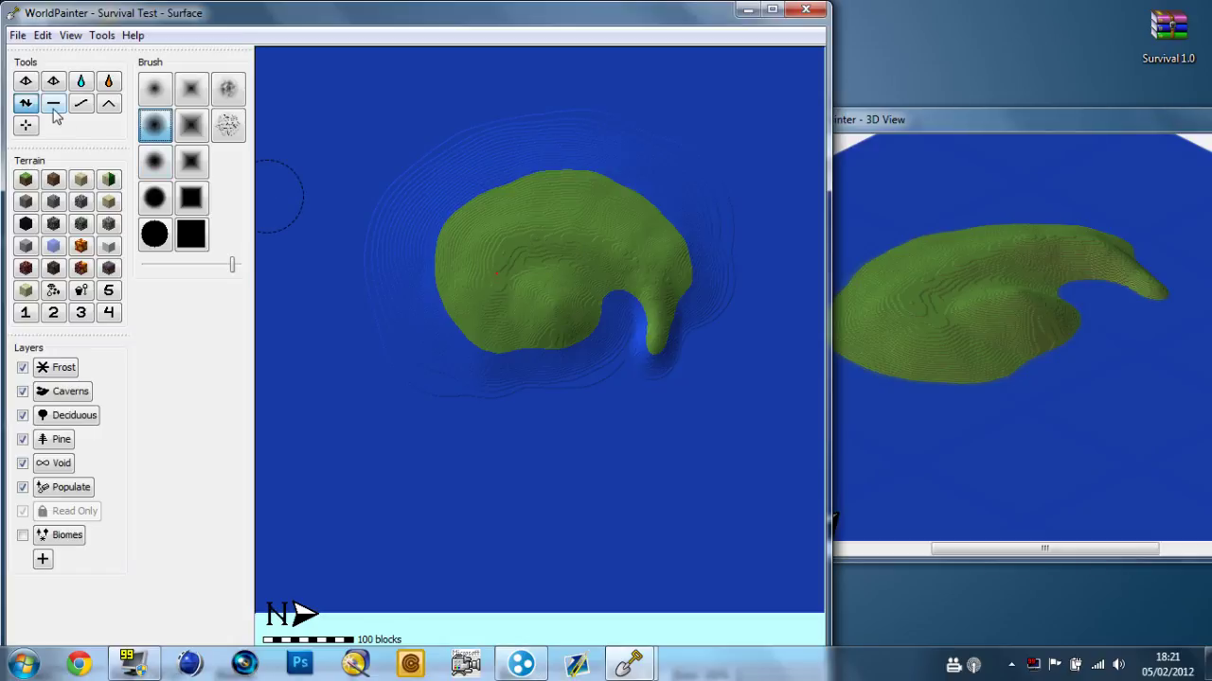
# Step: Choose the sand terrain and the solid circular brush for painting the island
pyautogui.click(80, 179)
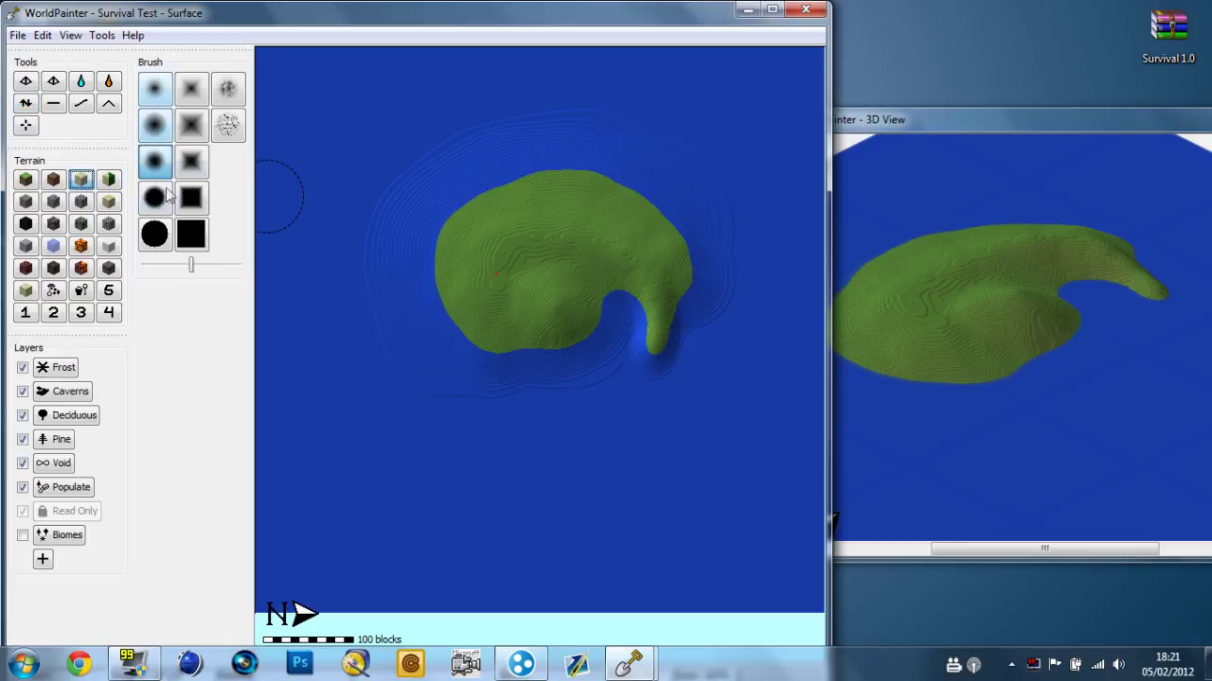
pyautogui.click(157, 239)
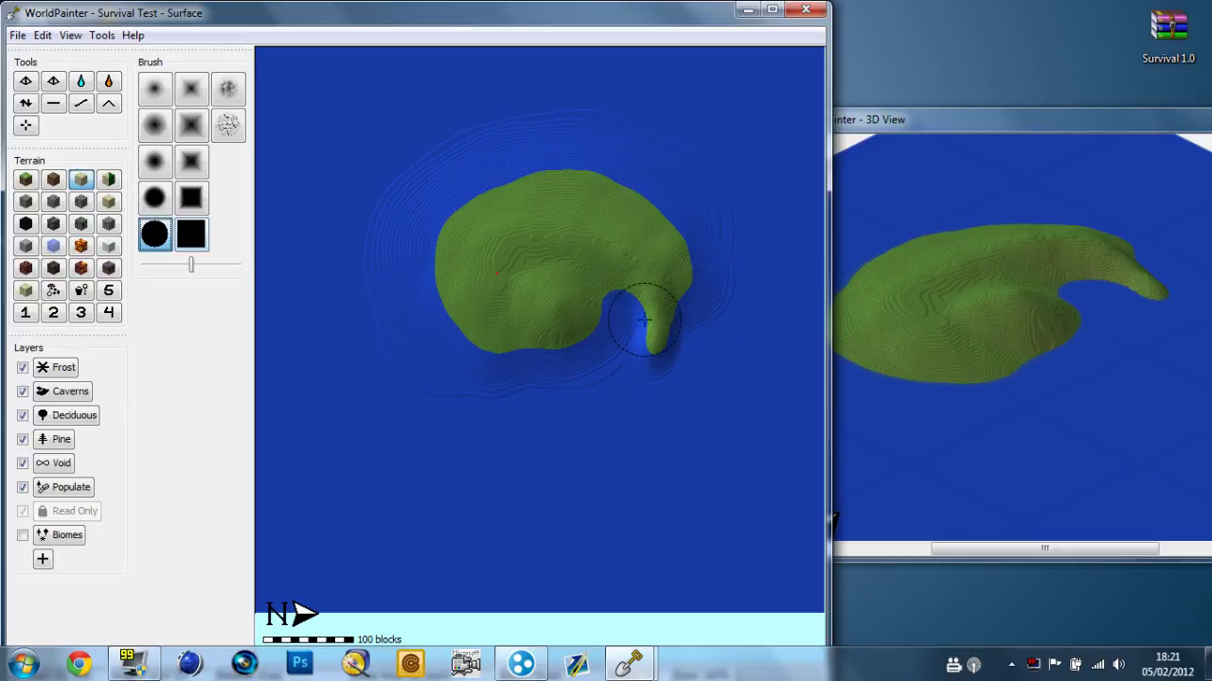
pyautogui.scroll(3, 641, 322)
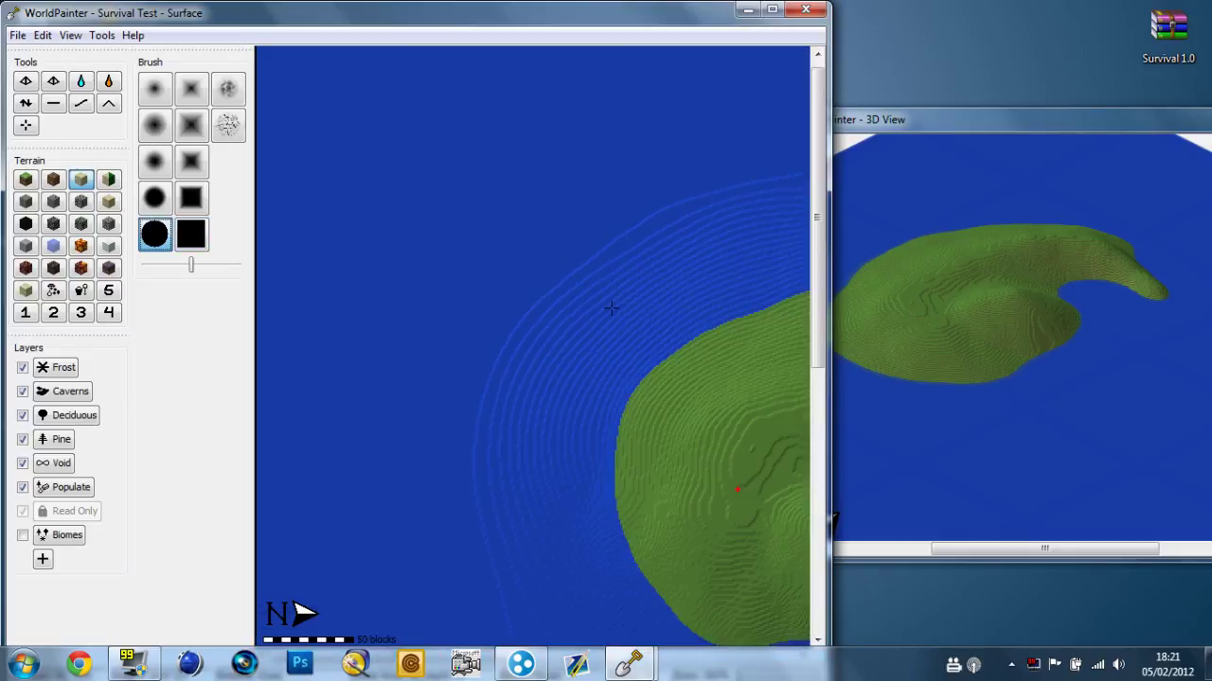
pyautogui.moveTo(722, 366)
pyautogui.mouseDown()
pyautogui.moveTo(709, 387)
pyautogui.moveTo(674, 389)
pyautogui.mouseUp()
pyautogui.hotkey('ctrl', 'z')
pyautogui.hotkey('ctrl', 'z')
# Step: Paint a sand beach along the inner shoreline of the bay, from the main island round to the headland's tip
pyautogui.scroll(-2, 676, 389)
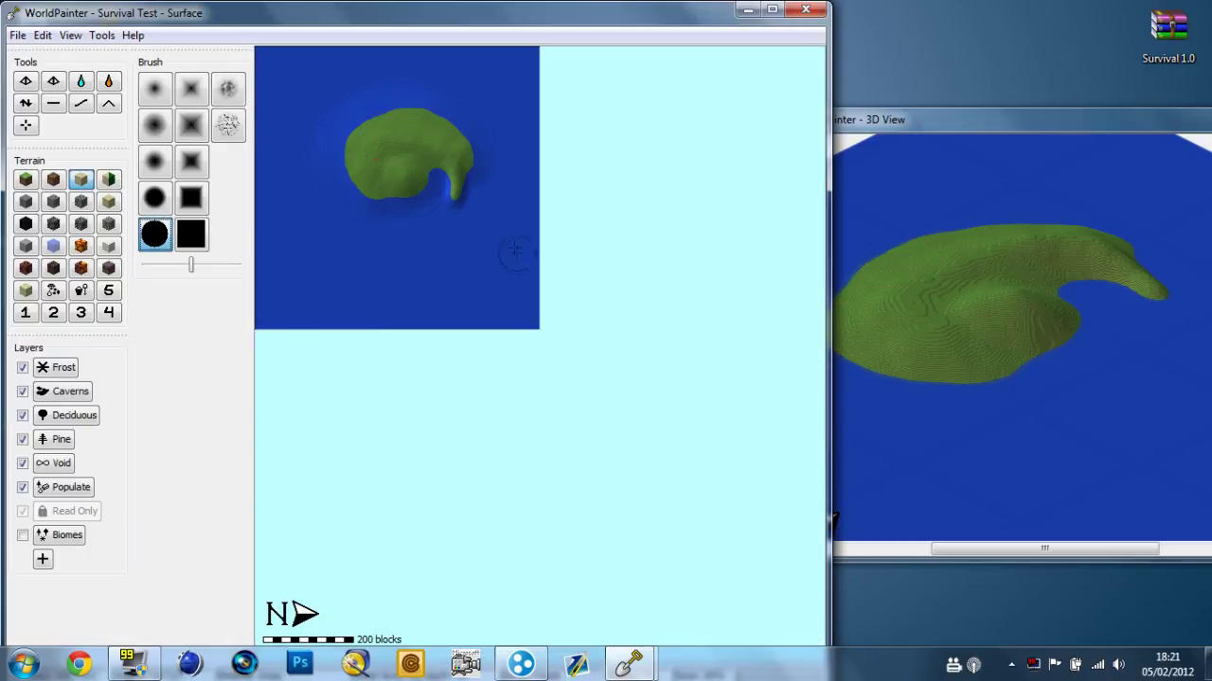
pyautogui.scroll(2, 502, 244)
pyautogui.keyDown('ctrl'); pyautogui.scroll(1, 758, 447); pyautogui.keyUp('ctrl')
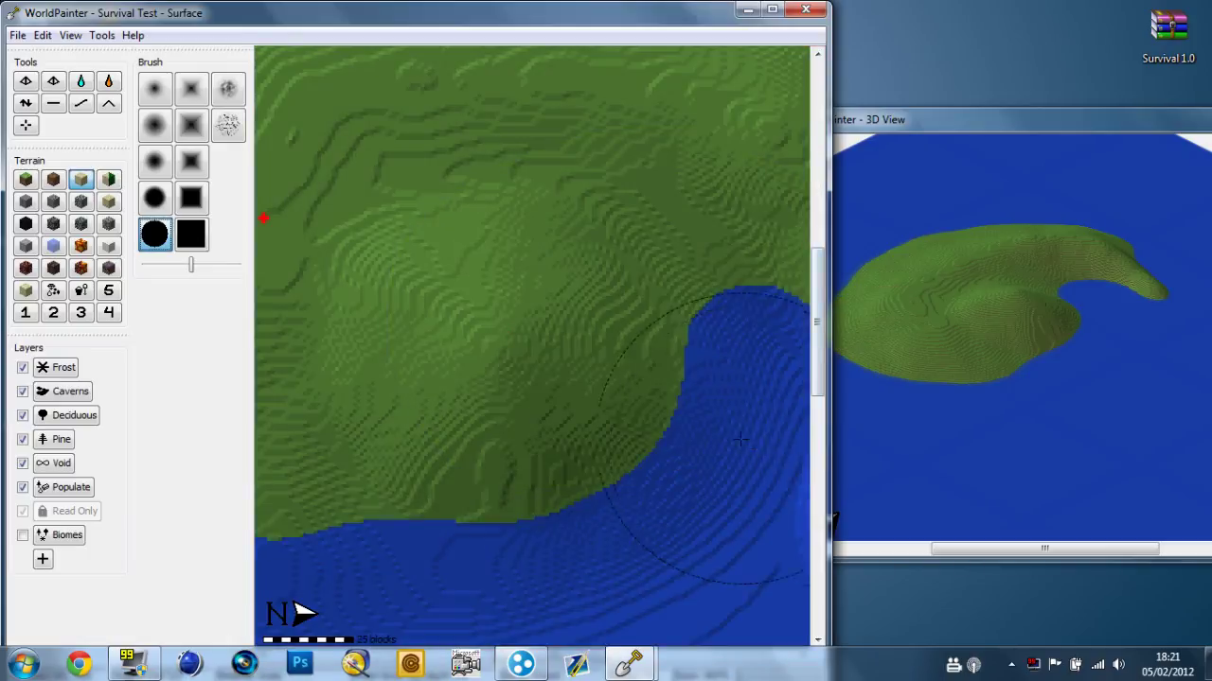
pyautogui.keyDown('ctrl'); pyautogui.scroll(-1, 747, 453); pyautogui.keyUp('ctrl')
pyautogui.scroll(-2, 700, 468)
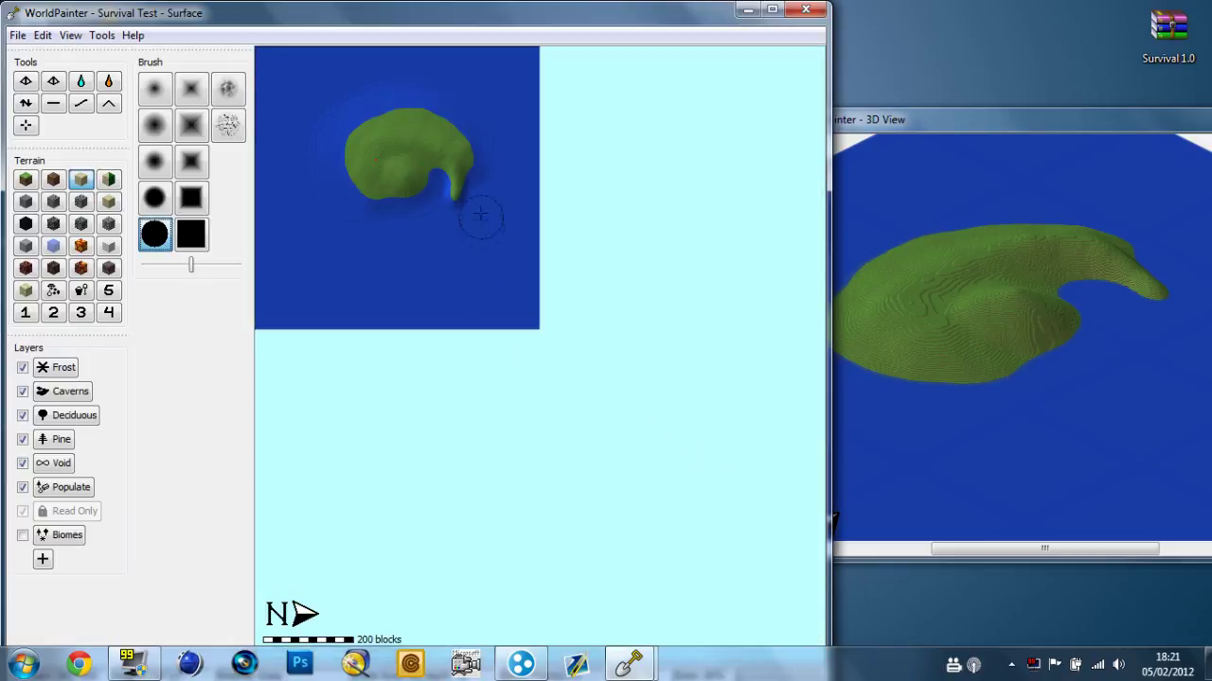
pyautogui.scroll(1, 478, 213)
pyautogui.scroll(1, 696, 367)
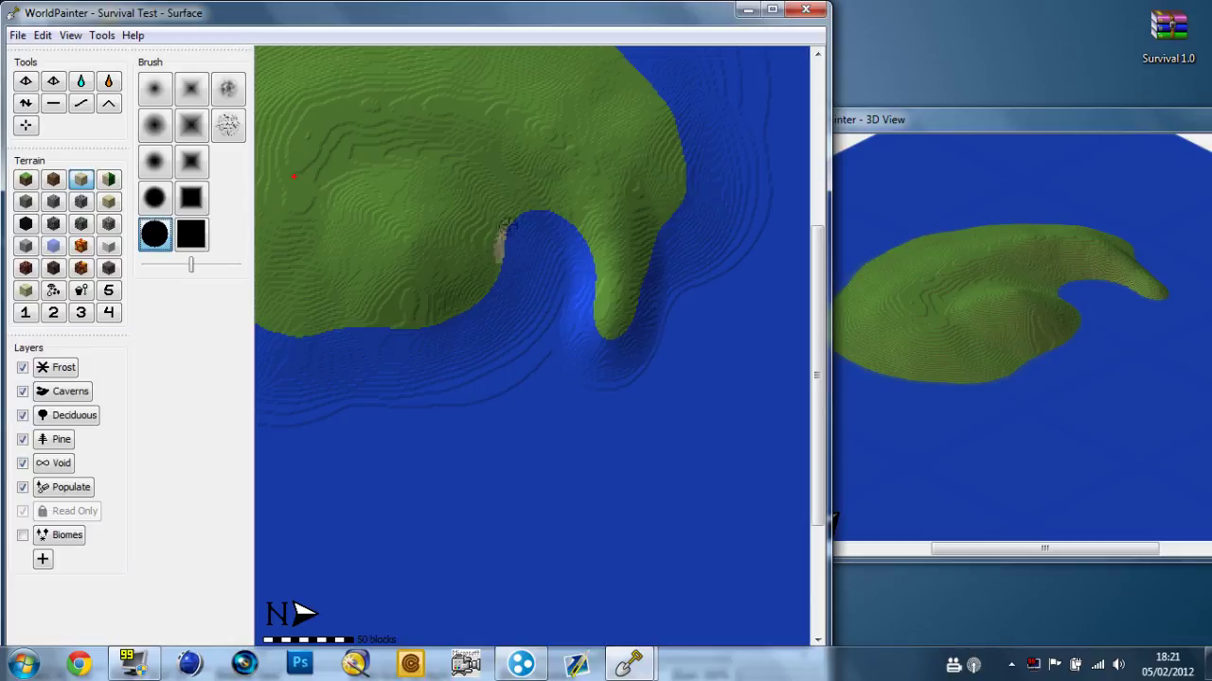
pyautogui.moveTo(509, 220)
pyautogui.mouseDown()
pyautogui.moveTo(557, 208)
pyautogui.moveTo(595, 267)
pyautogui.mouseUp()
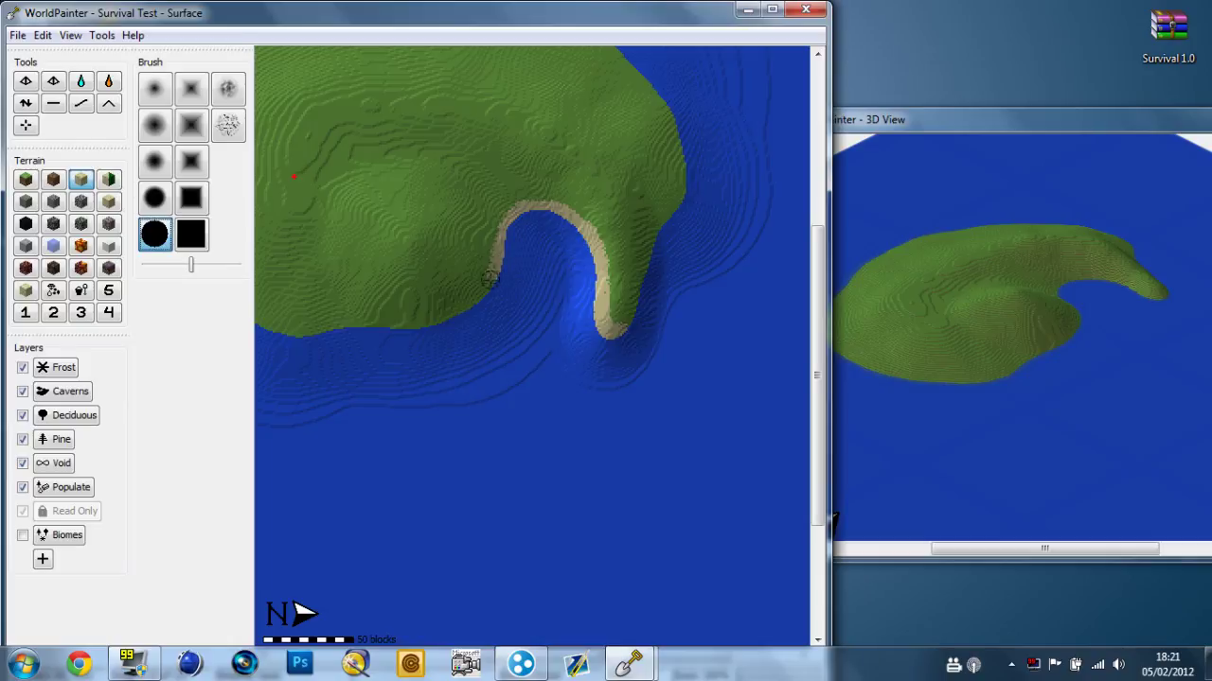
pyautogui.moveTo(500, 227)
pyautogui.mouseDown()
pyautogui.moveTo(549, 200)
pyautogui.moveTo(598, 246)
pyautogui.mouseUp()
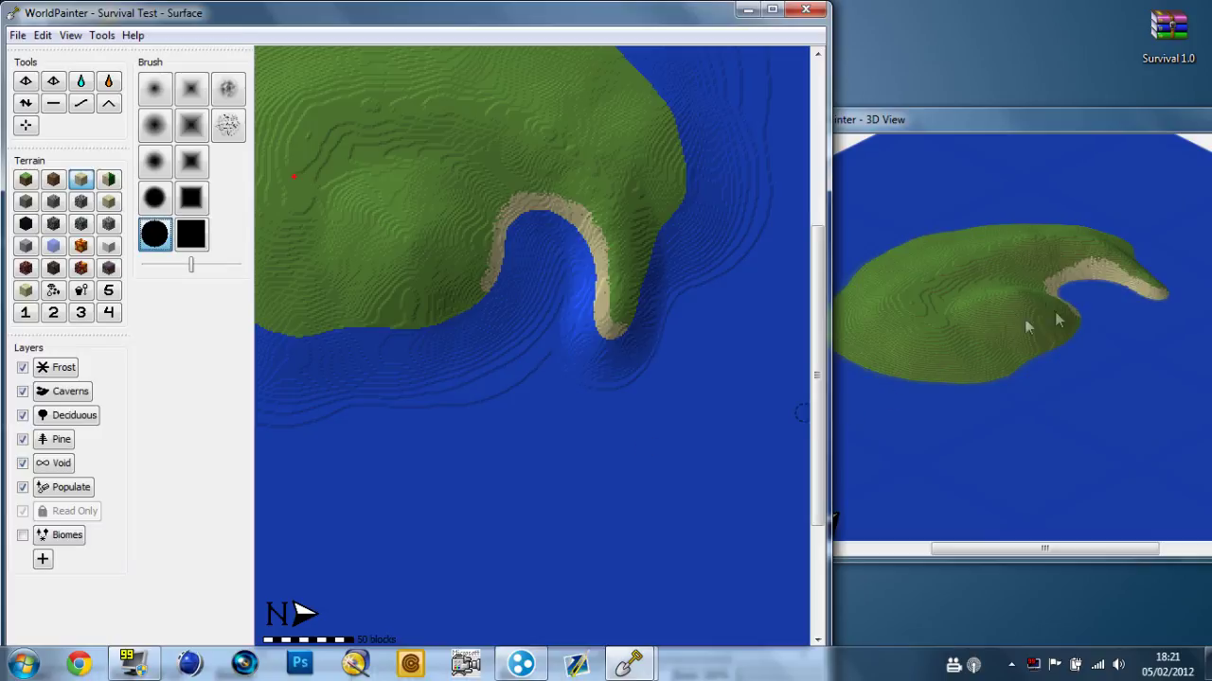
# Step: Flatten the sand beach around the bay using a small, soft circular brush at fairly high intensity
pyautogui.click(53, 103)
pyautogui.click(154, 125)
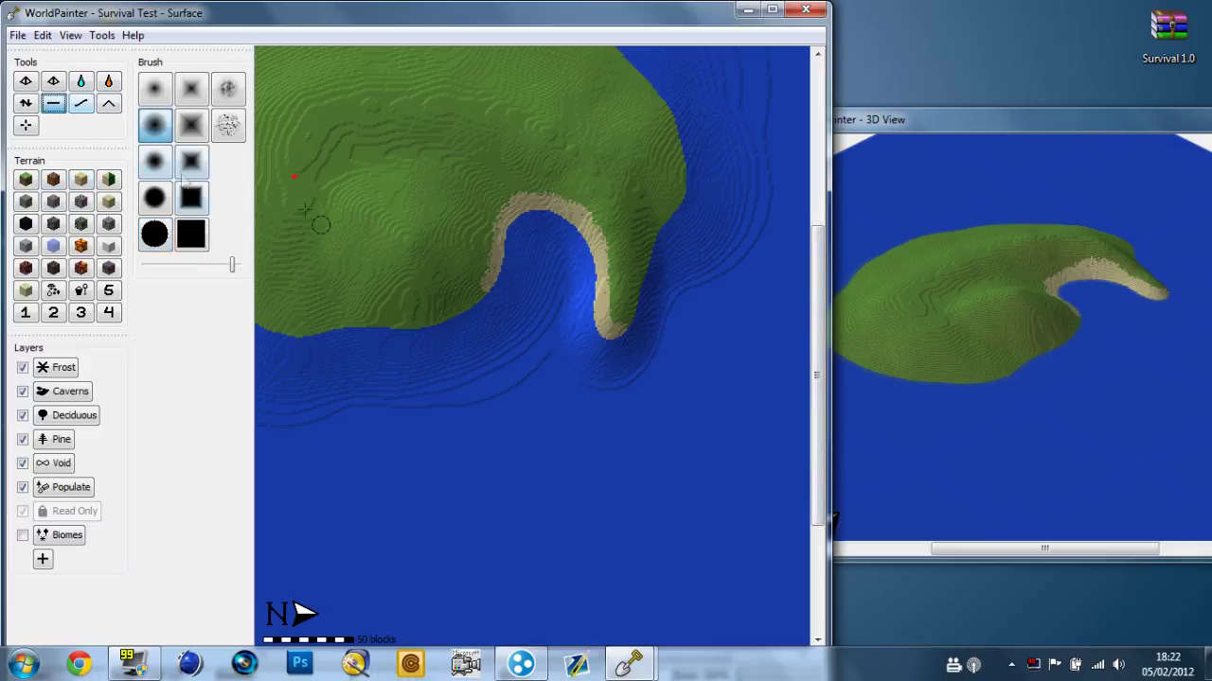
pyautogui.moveTo(190, 266); pyautogui.dragTo(221, 266)
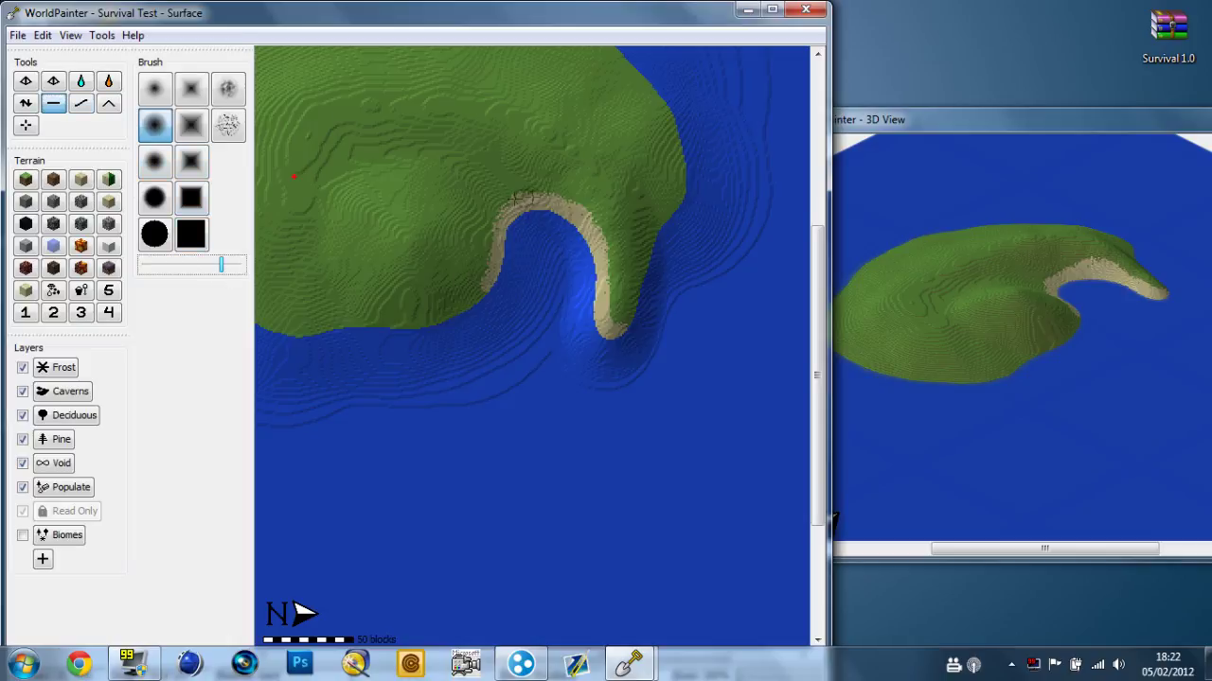
pyautogui.moveTo(565, 196)
pyautogui.mouseDown()
pyautogui.moveTo(609, 265)
pyautogui.moveTo(589, 227)
pyautogui.moveTo(554, 203)
pyautogui.mouseUp()
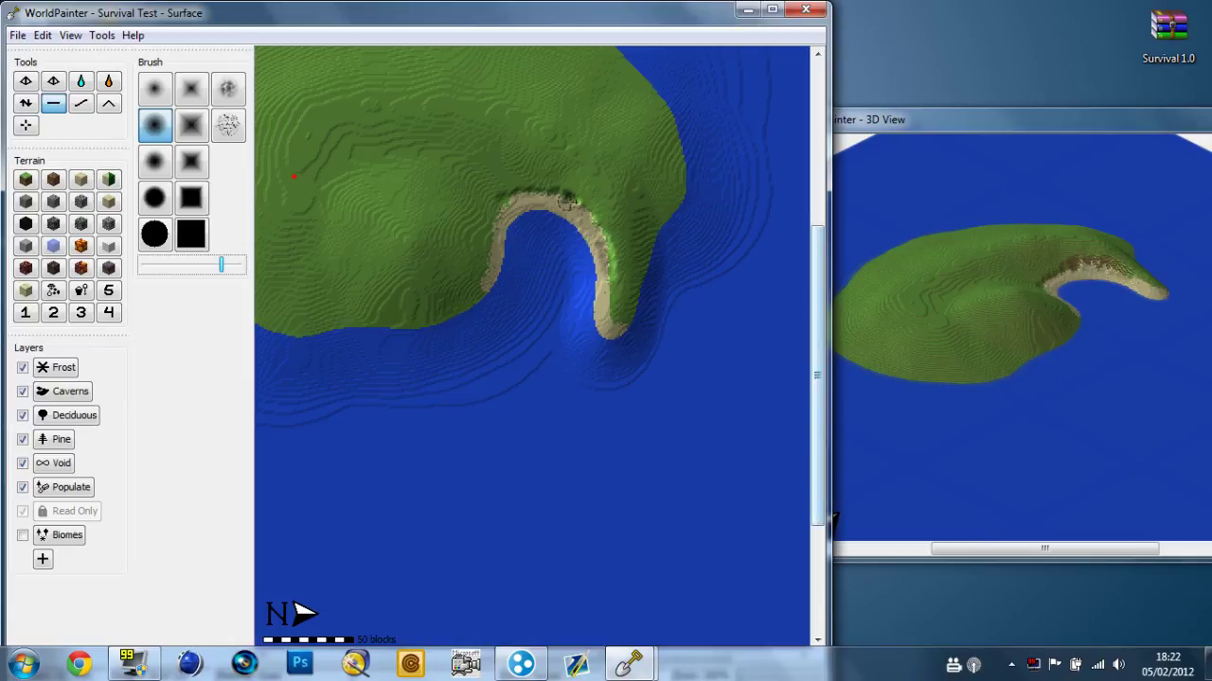
pyautogui.moveTo(568, 202)
pyautogui.mouseDown()
pyautogui.moveTo(587, 214)
pyautogui.moveTo(516, 196)
pyautogui.mouseUp()
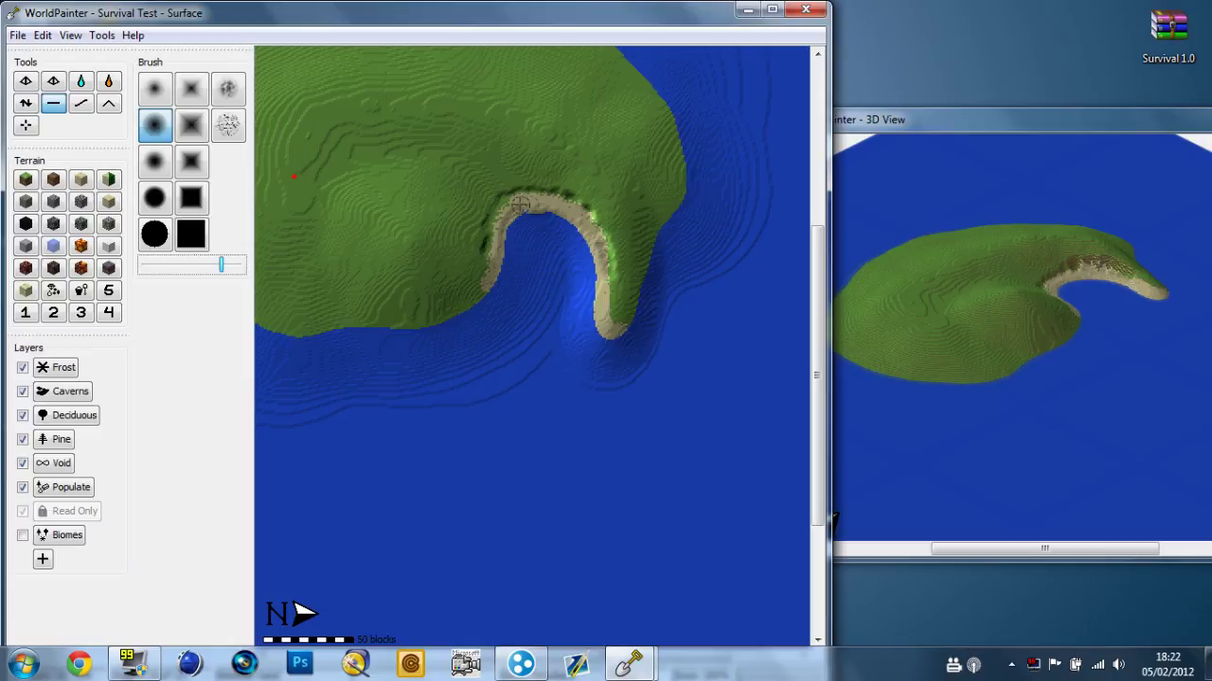
pyautogui.moveTo(483, 241)
pyautogui.mouseDown()
pyautogui.moveTo(481, 270)
pyautogui.moveTo(509, 213)
pyautogui.moveTo(580, 213)
pyautogui.mouseUp()
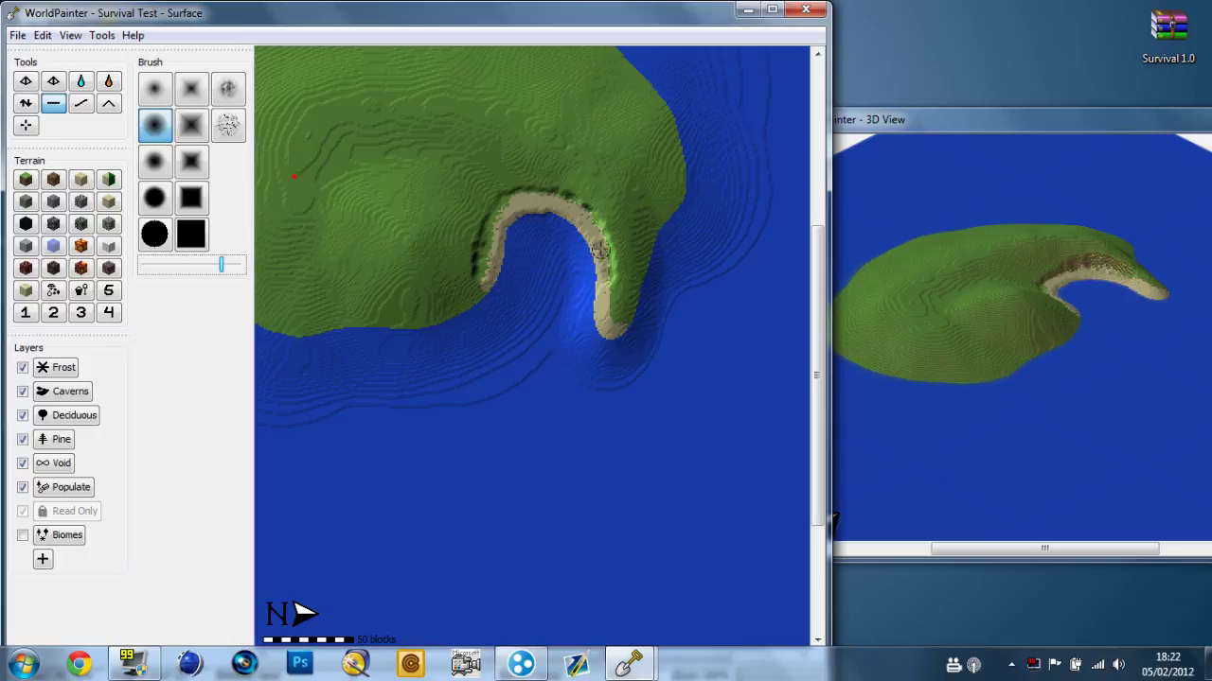
# Step: Flatten the rest of the sand along the headland to its tip and choose the Smooth tool with a soft circular brush
pyautogui.moveTo(600, 252); pyautogui.dragTo(620, 330)
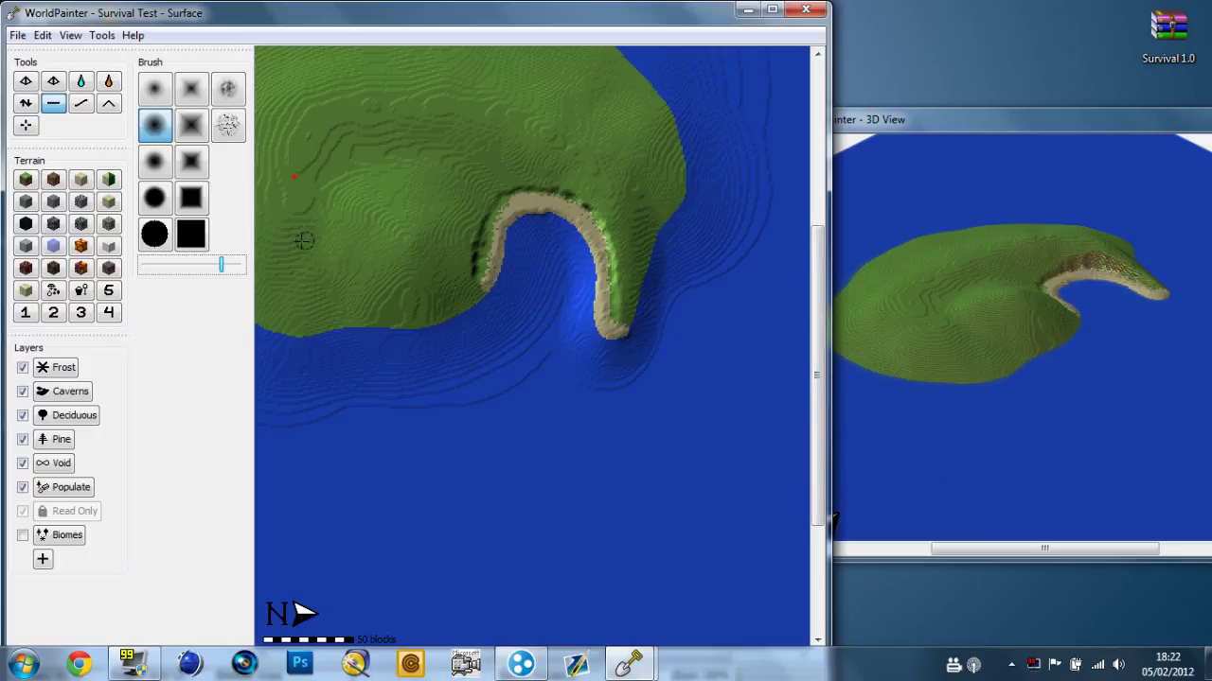
pyautogui.click(26, 103)
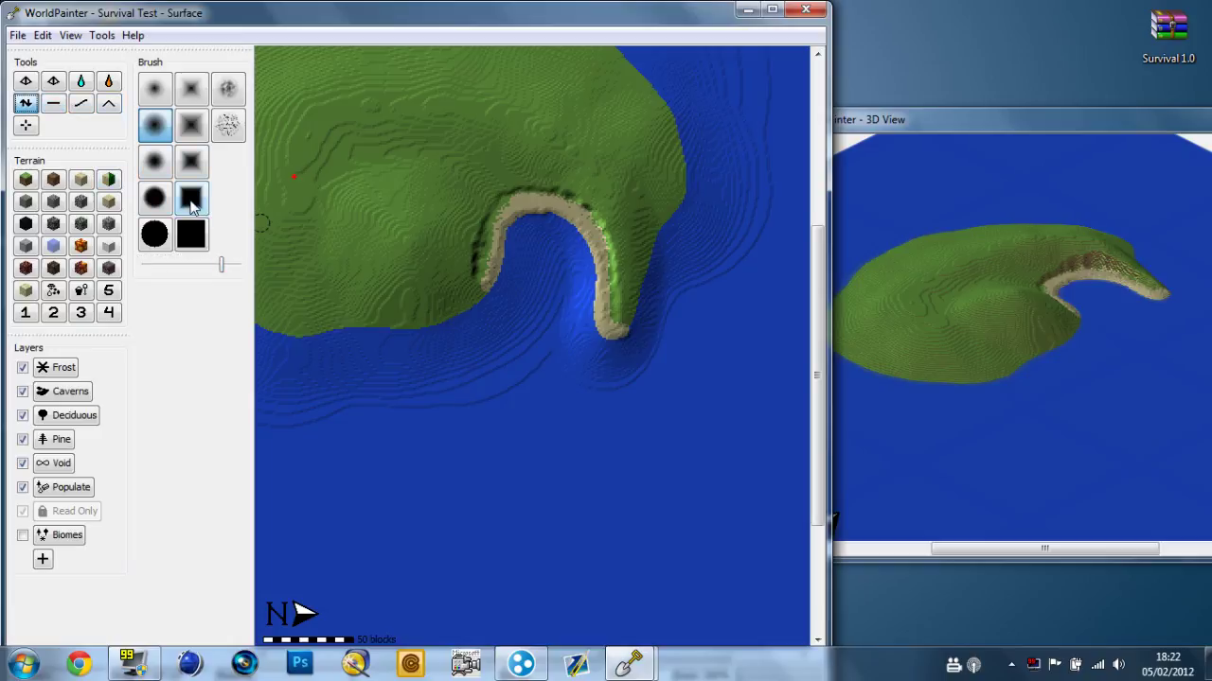
pyautogui.click(190, 200)
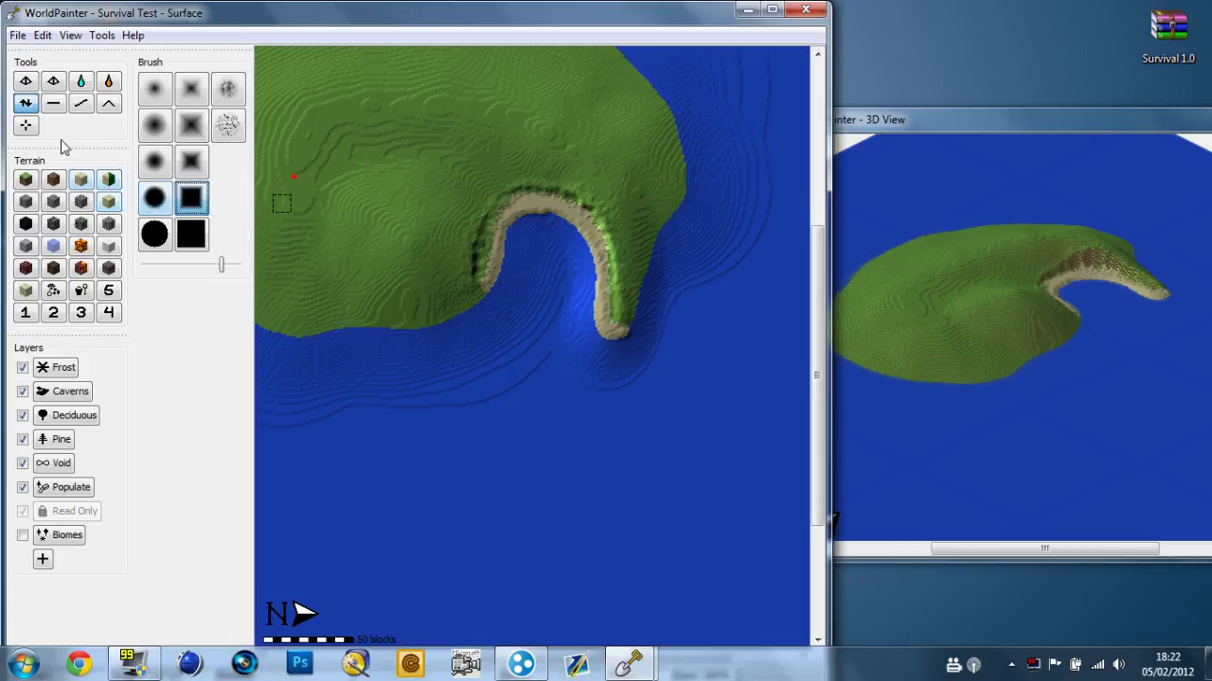
pyautogui.click(81, 107)
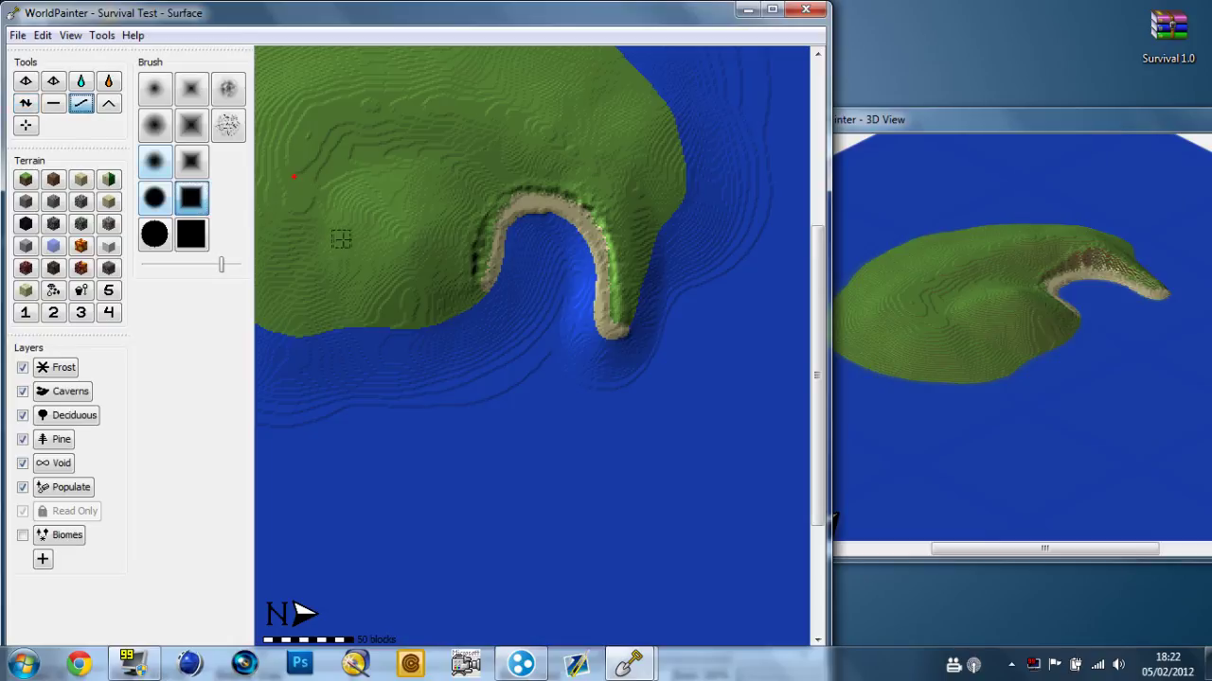
pyautogui.click(156, 164)
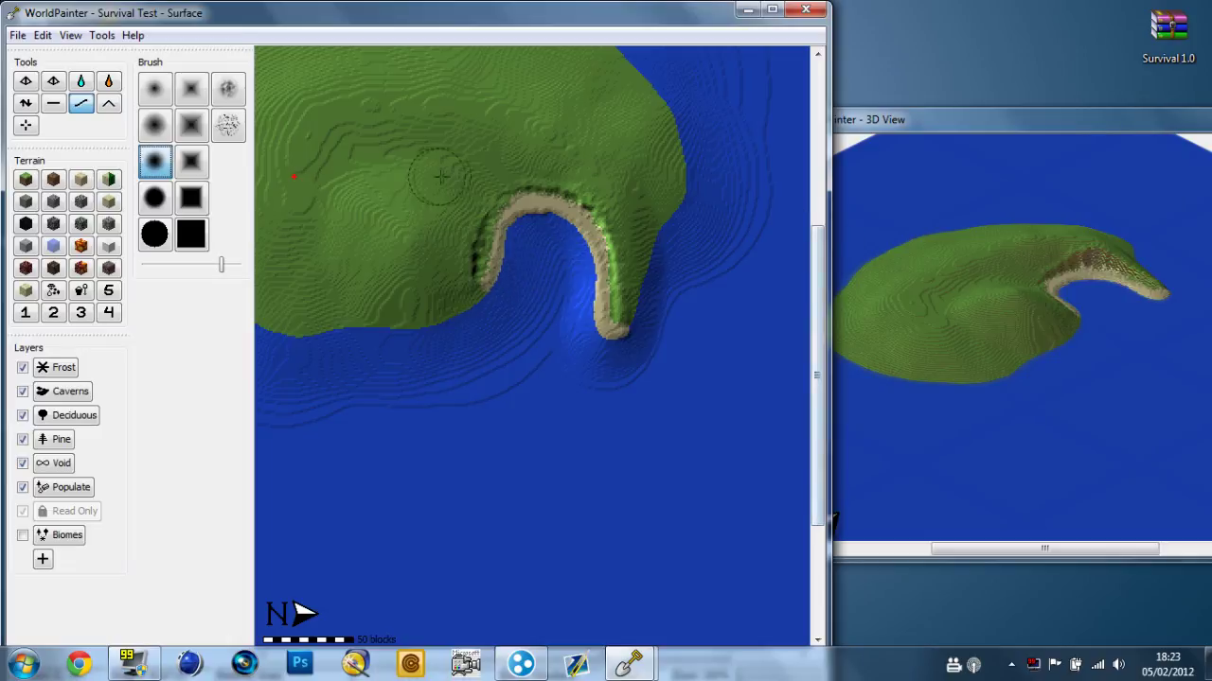
# Step: Lower the land at the island's end opposite the sandy bay to cut a narrow inlet, using the Height tool and a small, fairly hard circular brush at full intensity
pyautogui.scroll(-3, 432, 168)
pyautogui.scroll(3, 318, 99)
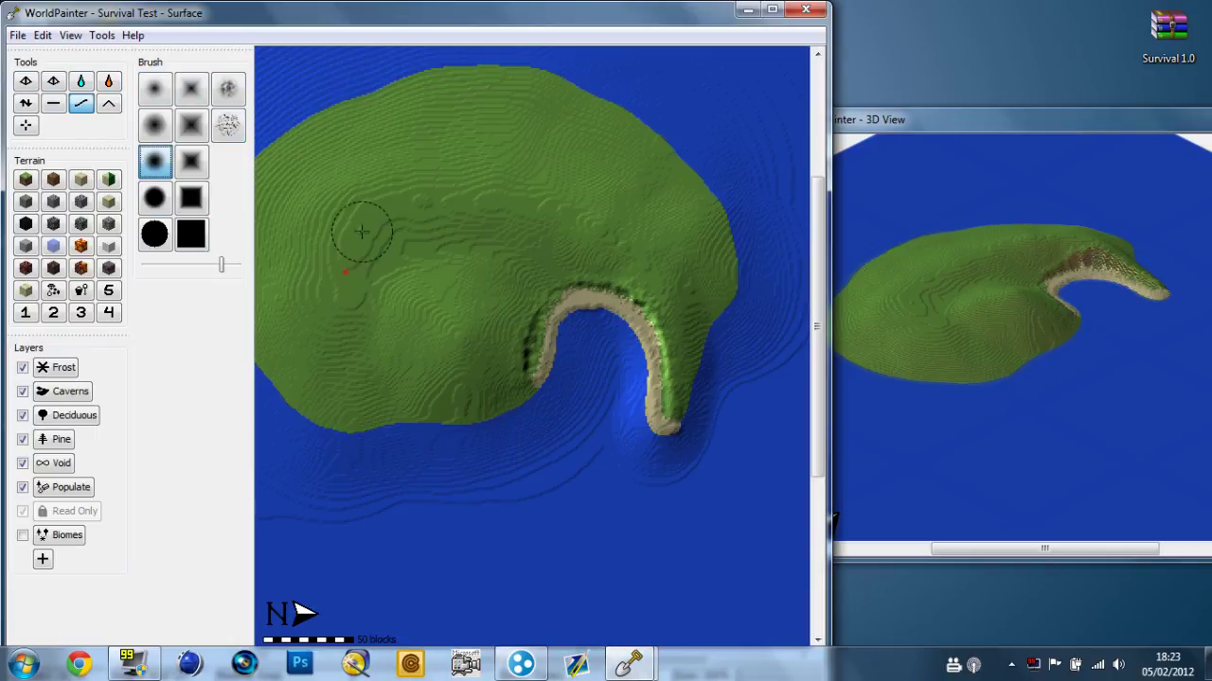
pyautogui.scroll(-1, 355, 232)
pyautogui.scroll(2, 455, 243)
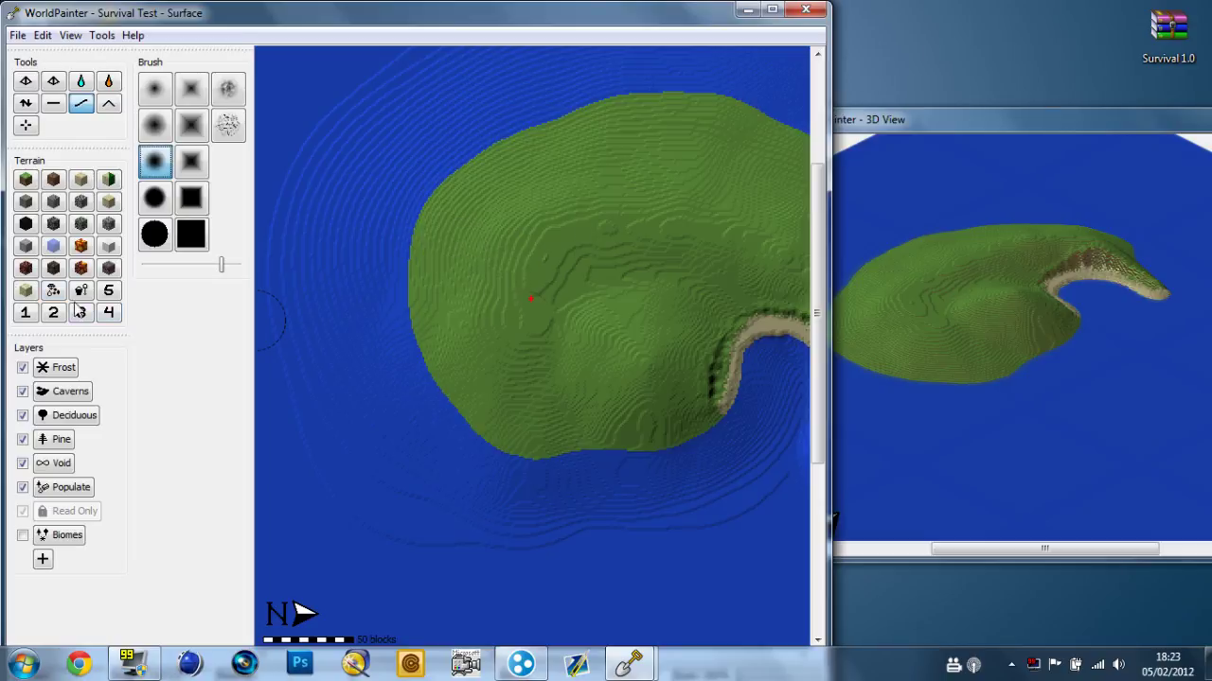
pyautogui.click(23, 106)
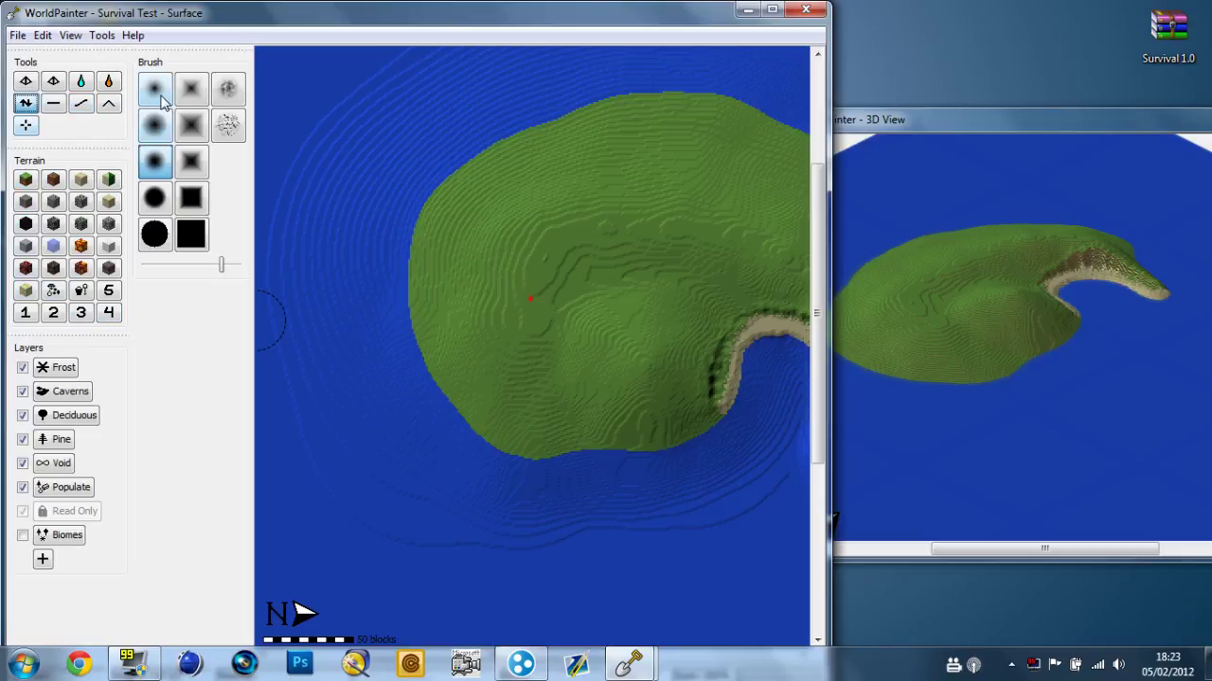
pyautogui.click(157, 126)
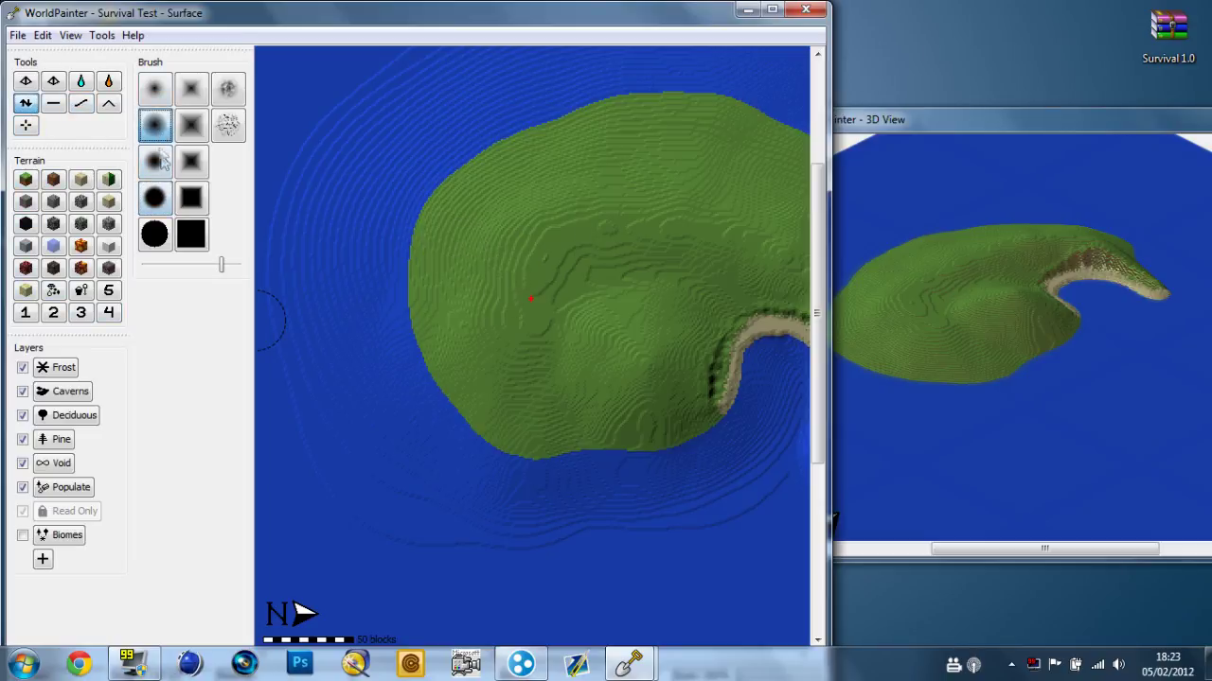
pyautogui.click(156, 197)
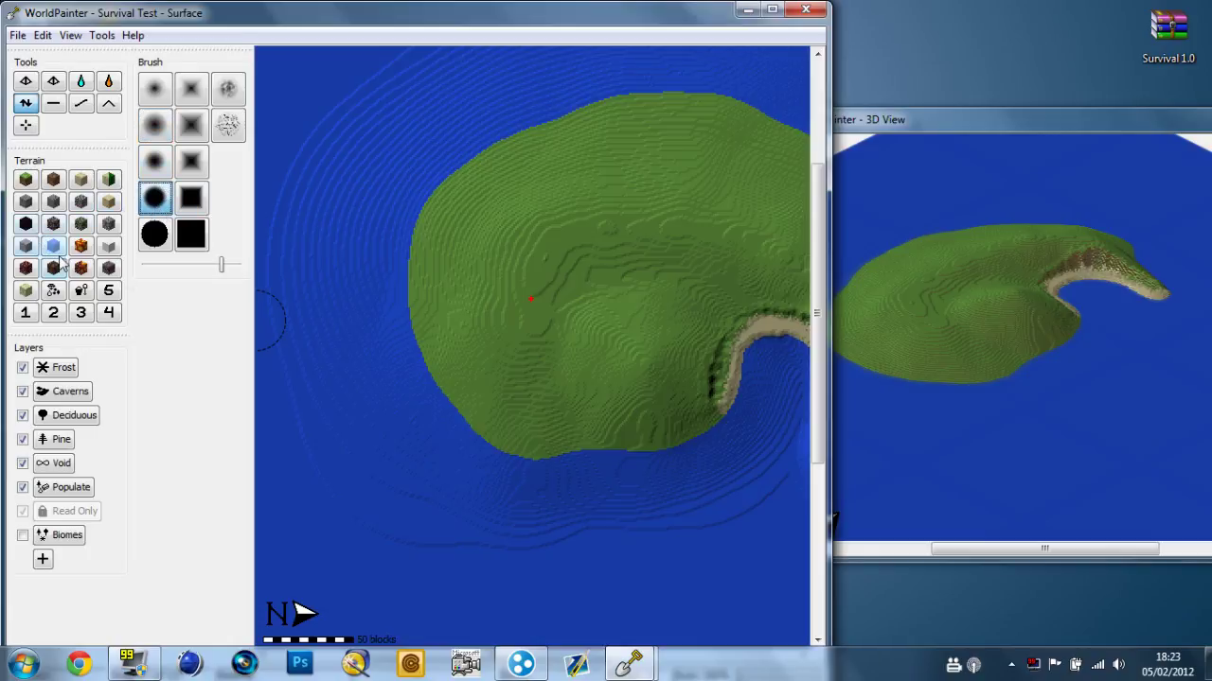
pyautogui.click(217, 268)
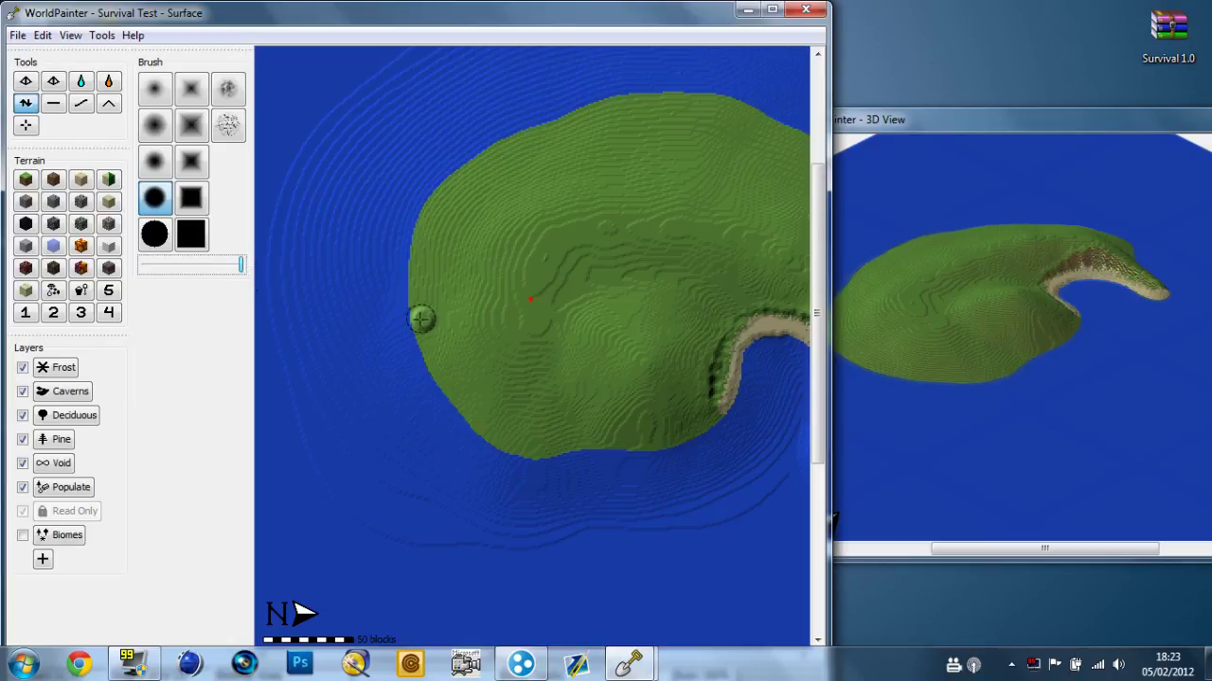
pyautogui.moveTo(422, 320)
pyautogui.mouseDown(button='right')
pyautogui.moveTo(407, 292)
pyautogui.moveTo(431, 317)
pyautogui.moveTo(422, 352)
pyautogui.moveTo(433, 319)
pyautogui.moveTo(421, 298)
pyautogui.moveTo(445, 326)
pyautogui.moveTo(431, 355)
pyautogui.moveTo(439, 317)
pyautogui.moveTo(428, 364)
pyautogui.moveTo(435, 398)
pyautogui.mouseUp(button='right')
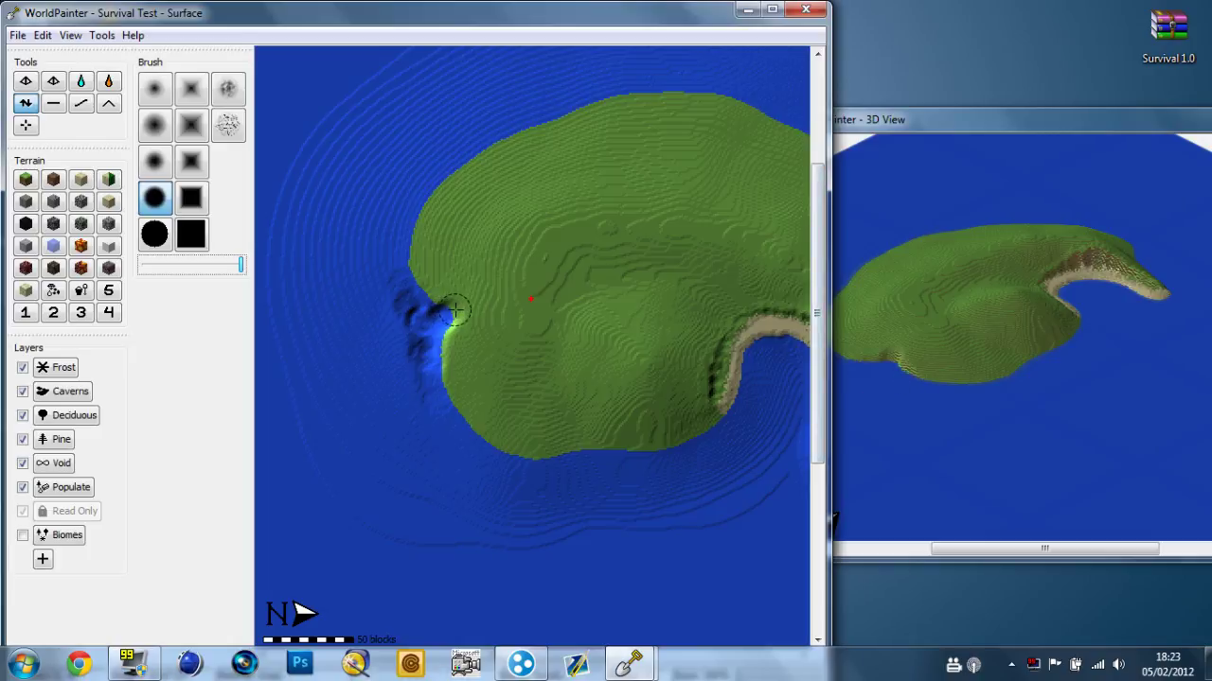
pyautogui.moveTo(453, 309)
pyautogui.mouseDown(button='right')
pyautogui.moveTo(476, 288)
pyautogui.moveTo(481, 256)
pyautogui.mouseUp(button='right')
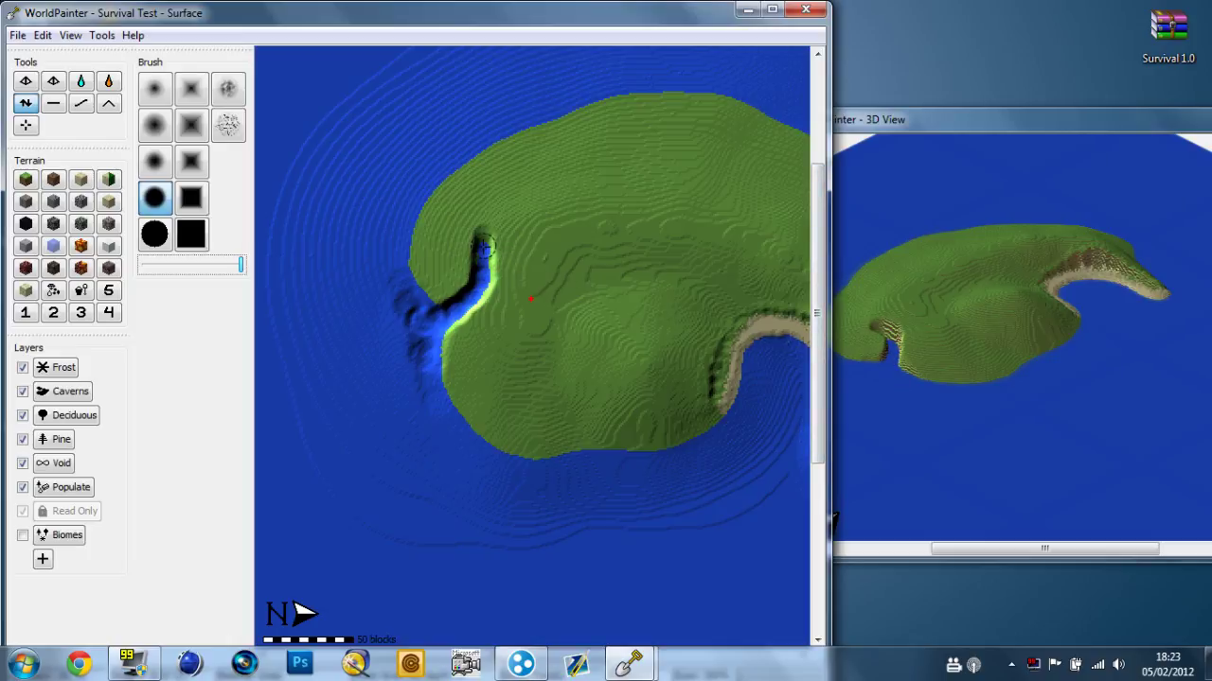
# Step: Extend the inlet inland as a curved channel and lower the land at its end into a rounded pool, using a larger brush
pyautogui.click(880, 342)
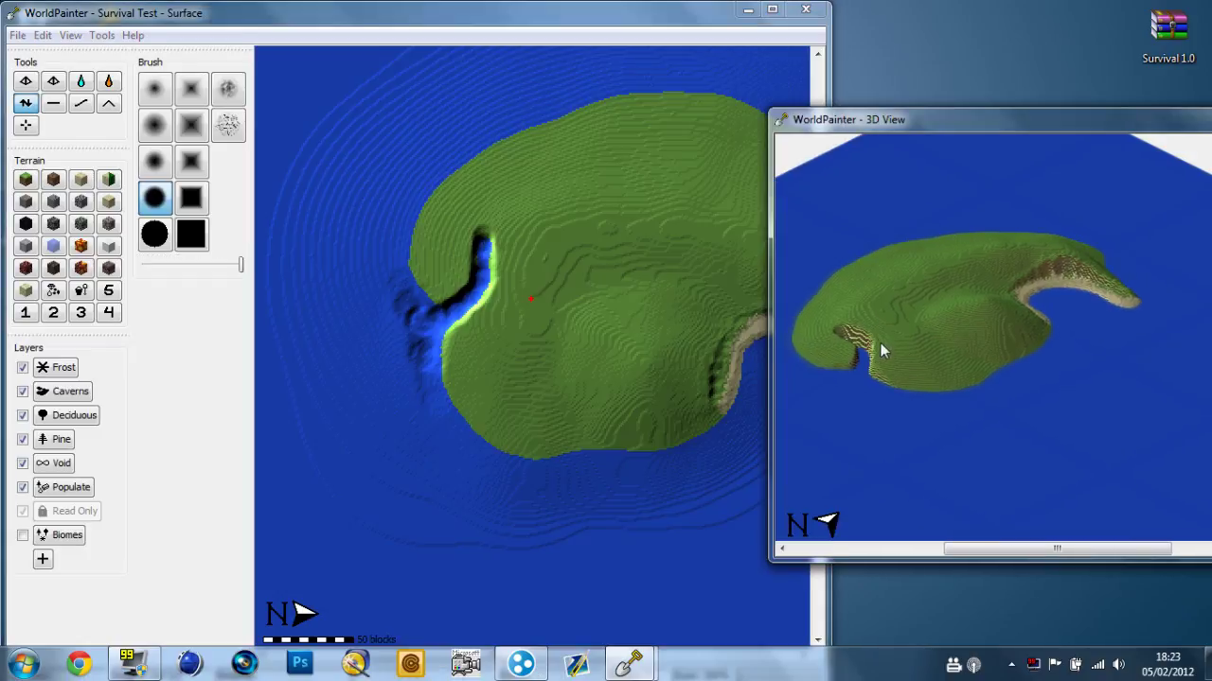
pyautogui.click(487, 237)
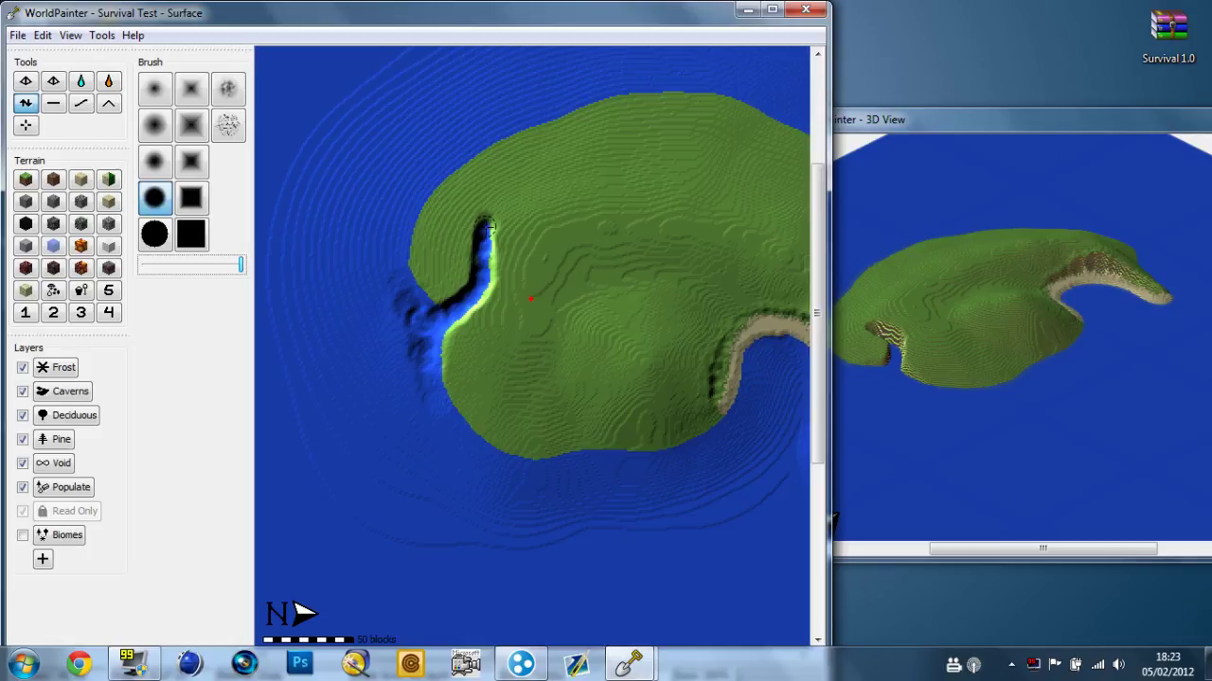
pyautogui.scroll(-3, 486, 228)
pyautogui.moveTo(485, 227); pyautogui.dragTo(498, 220, button='right')
pyautogui.moveTo(499, 220); pyautogui.dragTo(540, 197)
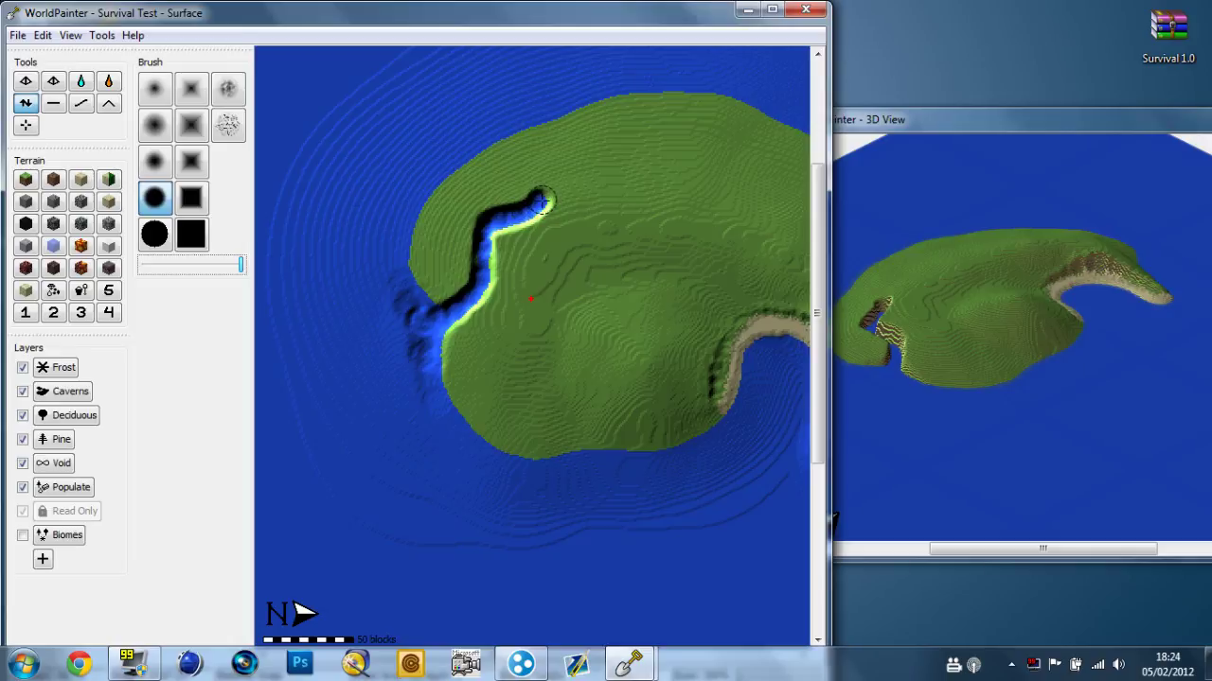
pyautogui.moveTo(539, 201)
pyautogui.mouseDown()
pyautogui.moveTo(583, 155)
pyautogui.moveTo(552, 200)
pyautogui.moveTo(502, 235)
pyautogui.moveTo(493, 266)
pyautogui.mouseUp()
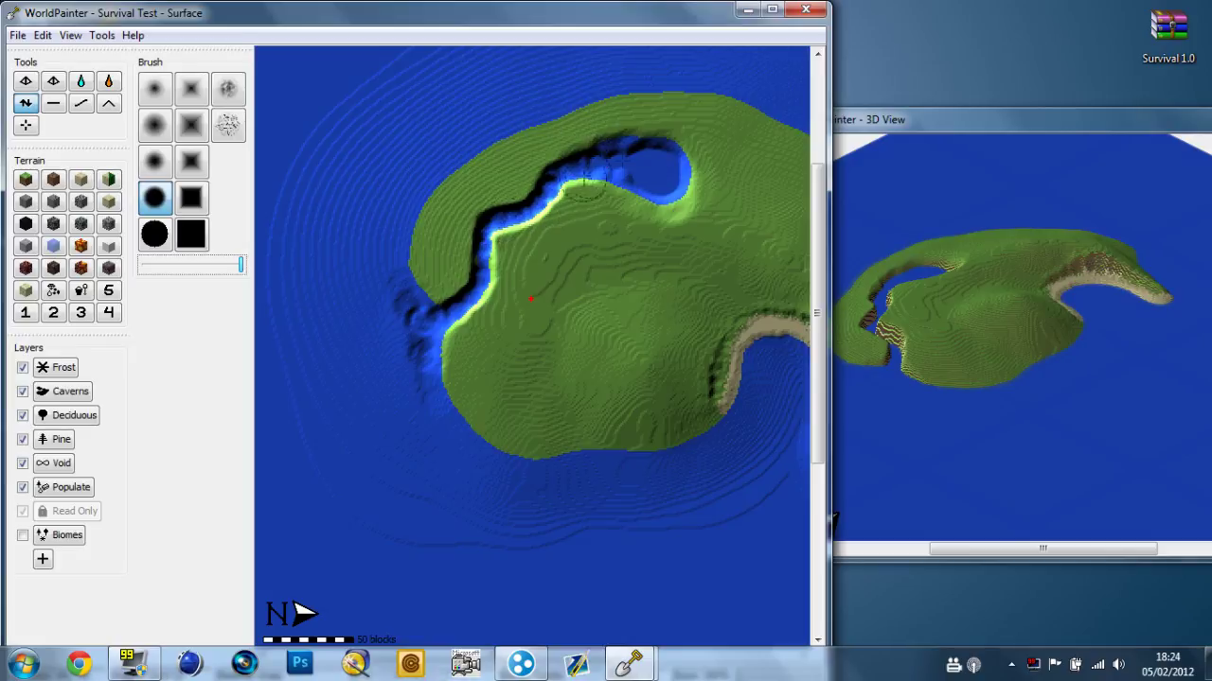
pyautogui.scroll(-8, 663, 174)
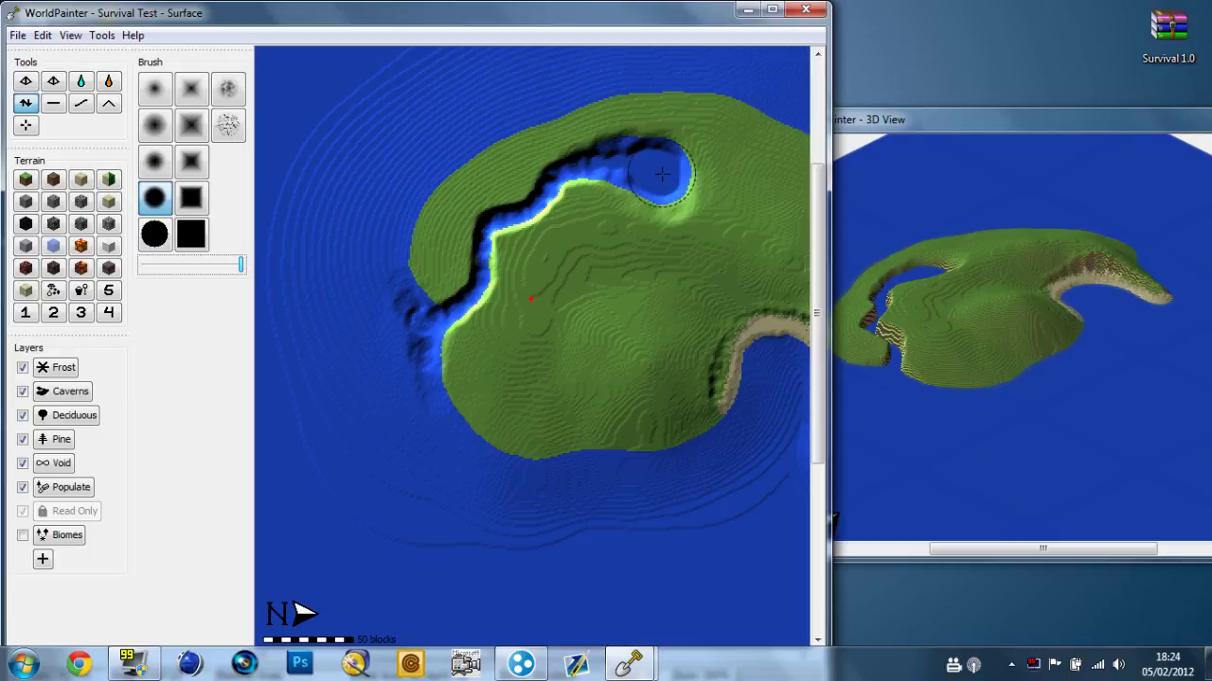
pyautogui.moveTo(660, 174); pyautogui.dragTo(660, 174)
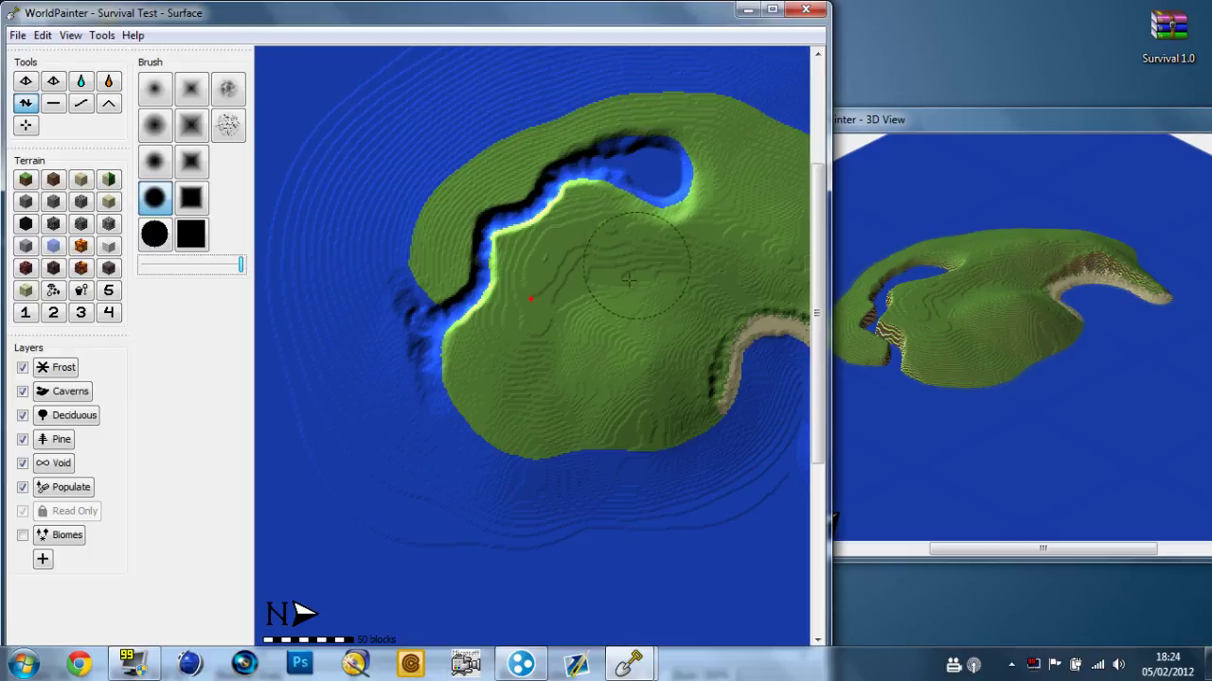
pyautogui.moveTo(629, 281)
pyautogui.mouseDown()
pyautogui.moveTo(627, 319)
pyautogui.moveTo(597, 311)
pyautogui.moveTo(612, 337)
pyautogui.moveTo(625, 273)
pyautogui.moveTo(589, 306)
pyautogui.mouseUp()
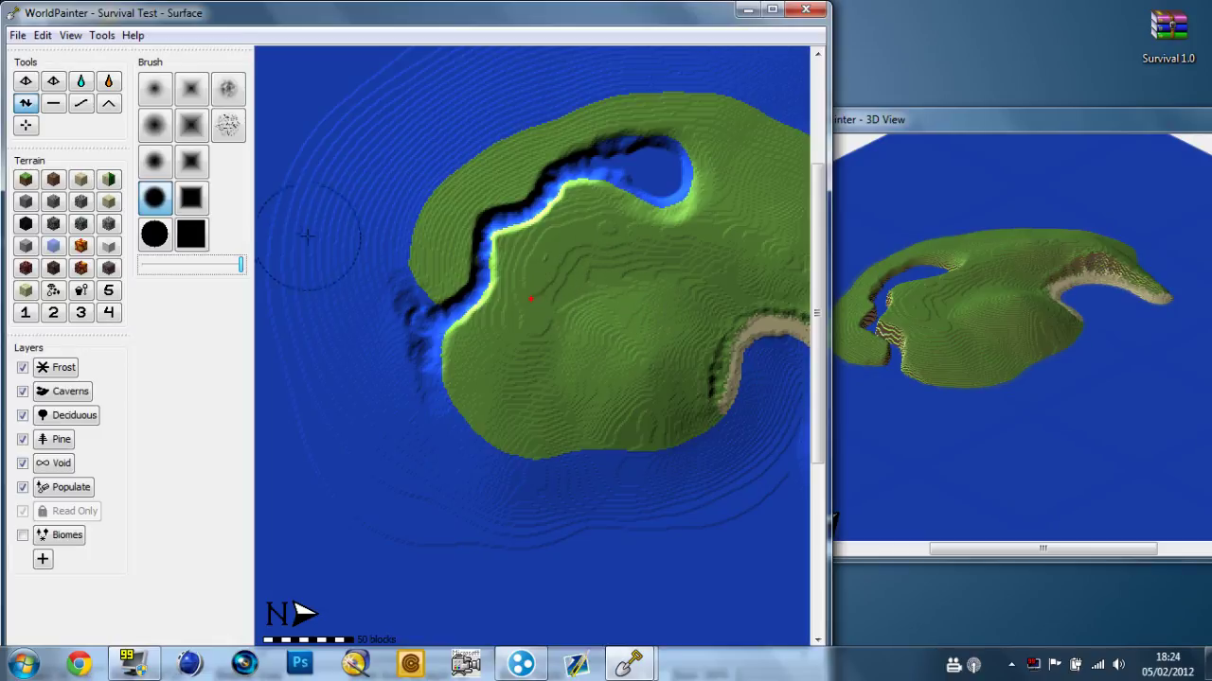
# Step: Smooth the main island's steep edge at the inlet's mouth with a soft circular brush
pyautogui.click(193, 197)
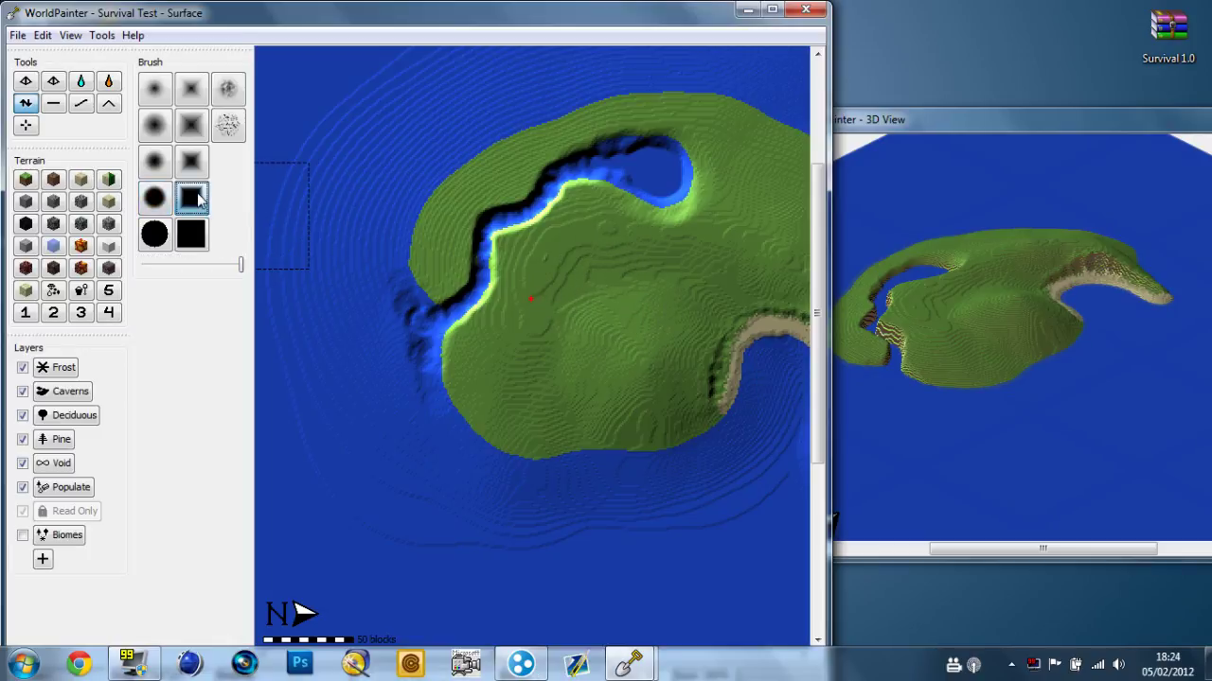
pyautogui.click(81, 103)
pyautogui.click(156, 162)
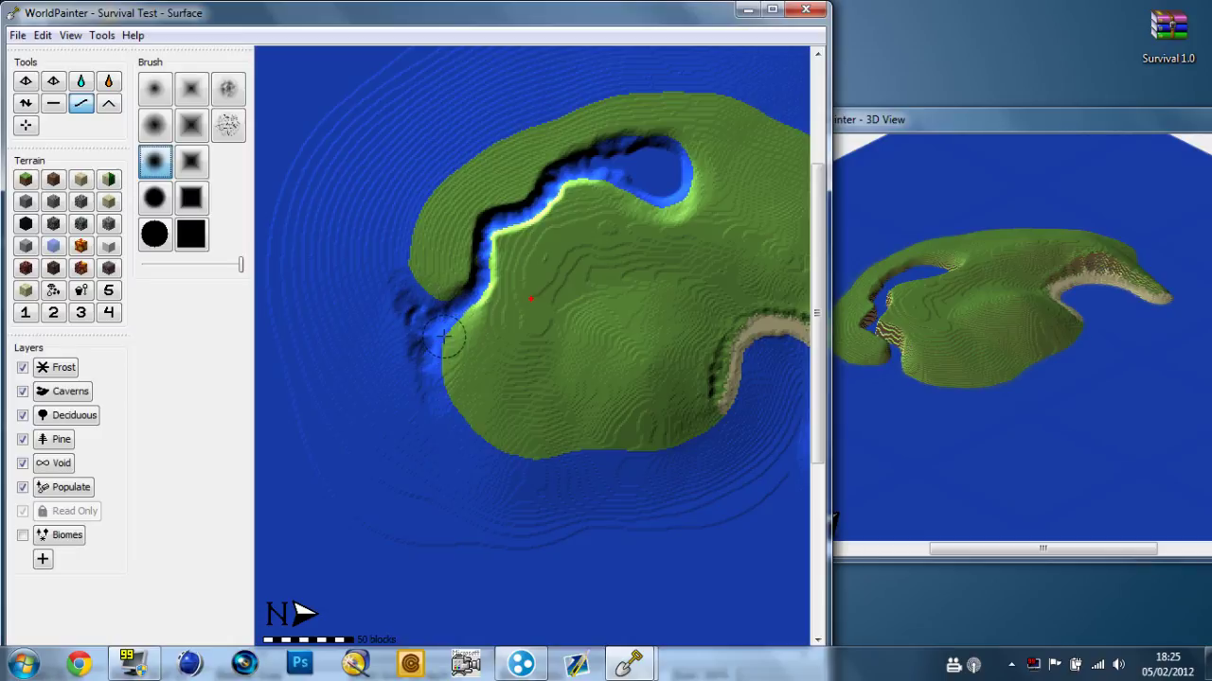
# Step: Flatten the land on both sides of the inlet's mouth with a small, fairly hard circular brush at medium intensity
pyautogui.click(27, 103)
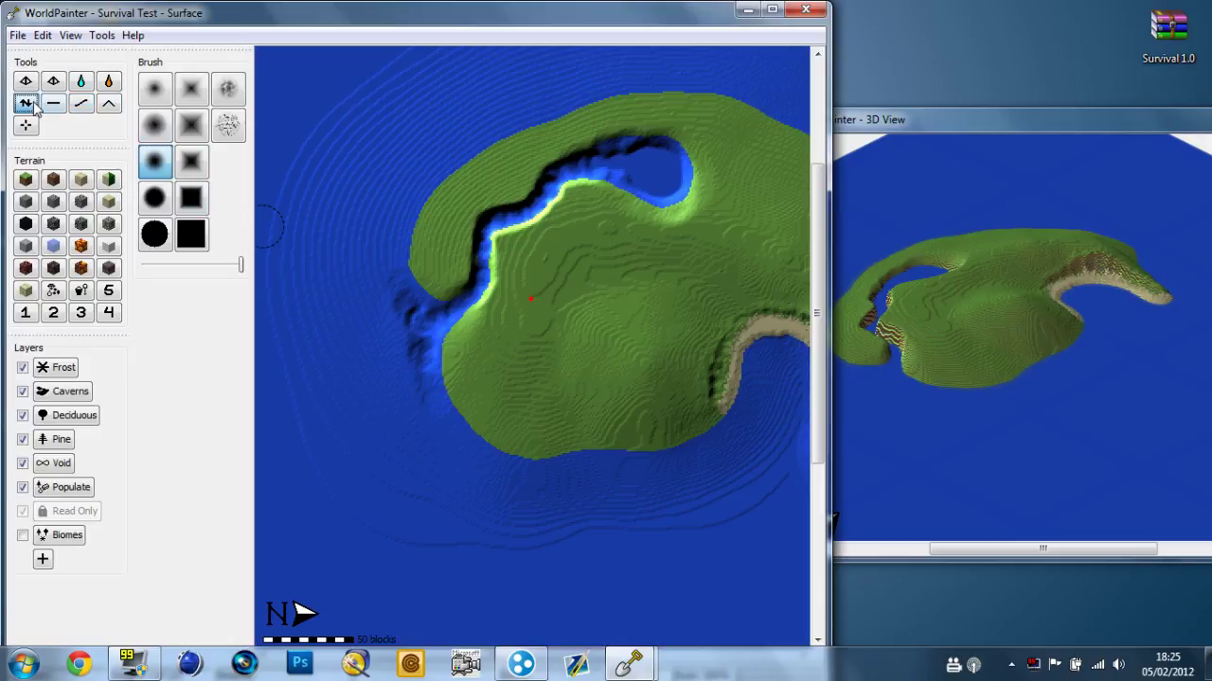
pyautogui.click(191, 201)
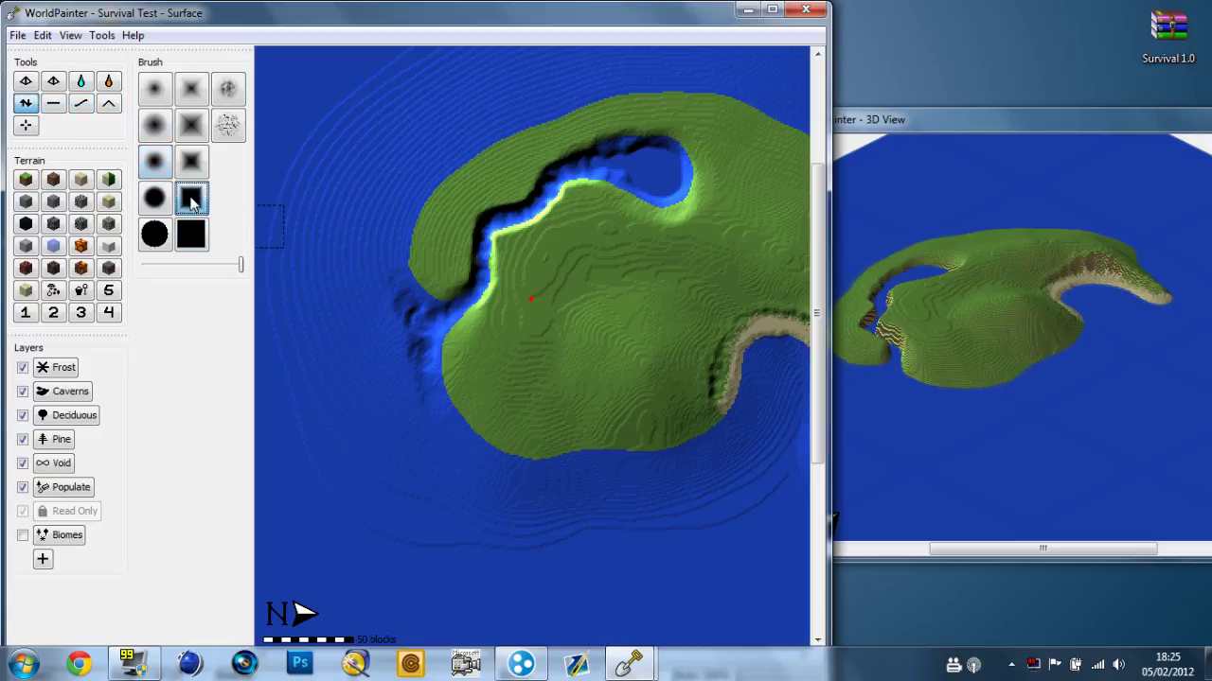
pyautogui.click(44, 105)
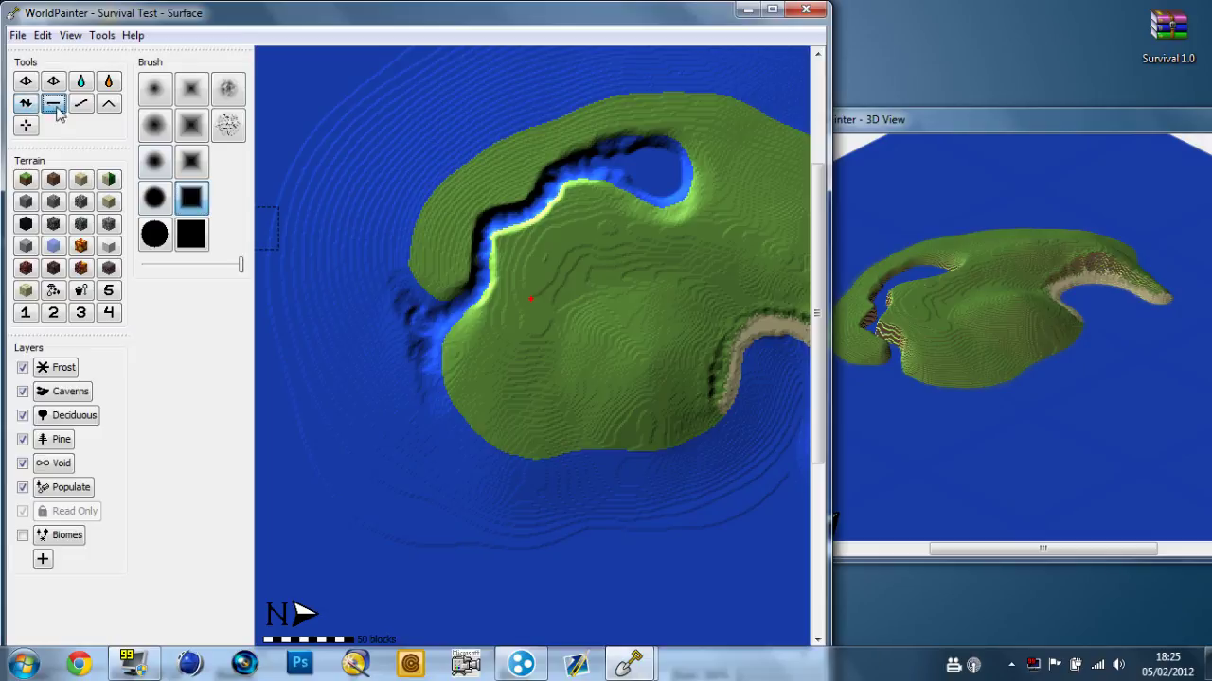
pyautogui.moveTo(414, 292); pyautogui.dragTo(440, 292)
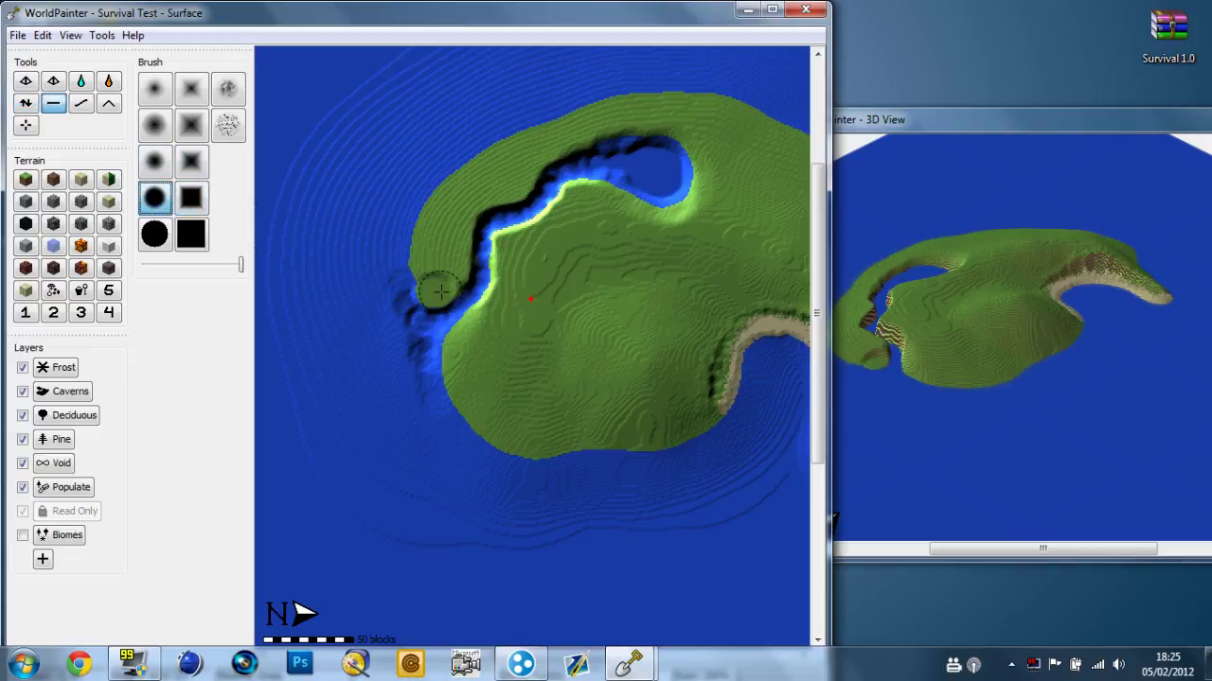
pyautogui.hotkey('ctrl', 'z')
pyautogui.scroll(-10, 440, 291)
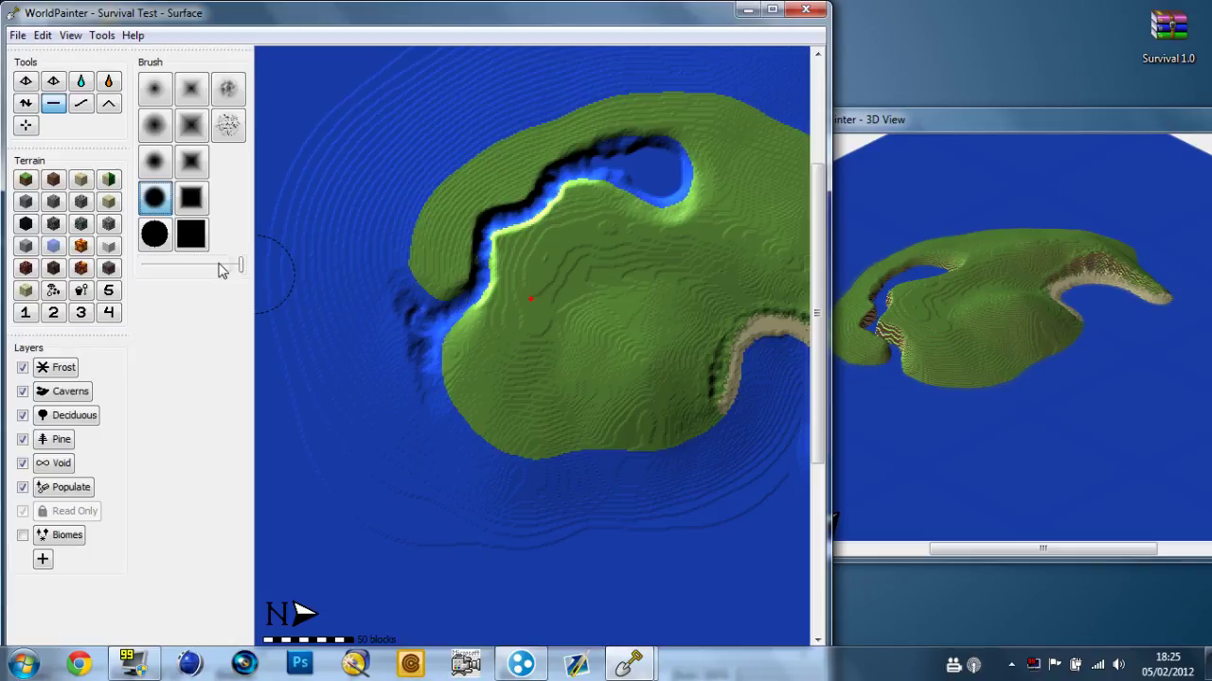
pyautogui.click(218, 264)
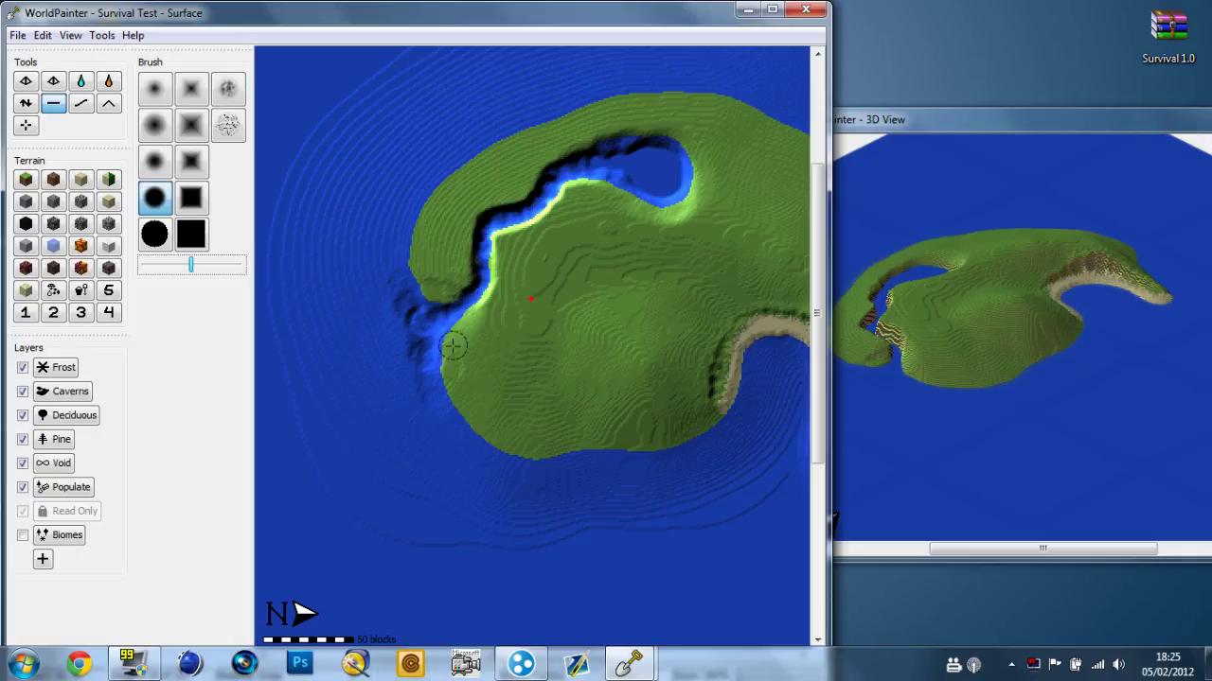
pyautogui.click(485, 293)
pyautogui.moveTo(484, 298)
pyautogui.mouseDown()
pyautogui.moveTo(458, 335)
pyautogui.moveTo(449, 379)
pyautogui.moveTo(468, 308)
pyautogui.moveTo(452, 384)
pyautogui.moveTo(447, 345)
pyautogui.moveTo(473, 304)
pyautogui.mouseUp()
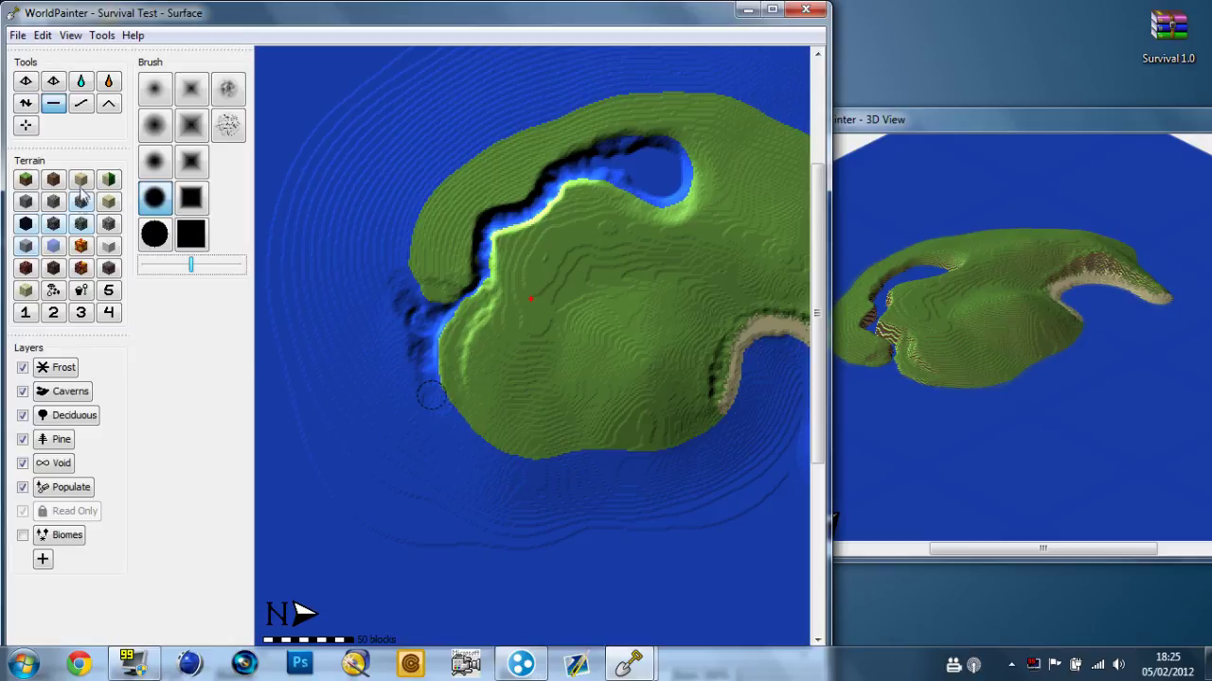
# Step: Paint a strip of sand along the main island's outer shore just past the inlet's mouth, using a small solid circular brush
pyautogui.click(81, 188)
pyautogui.click(222, 267)
pyautogui.click(232, 266)
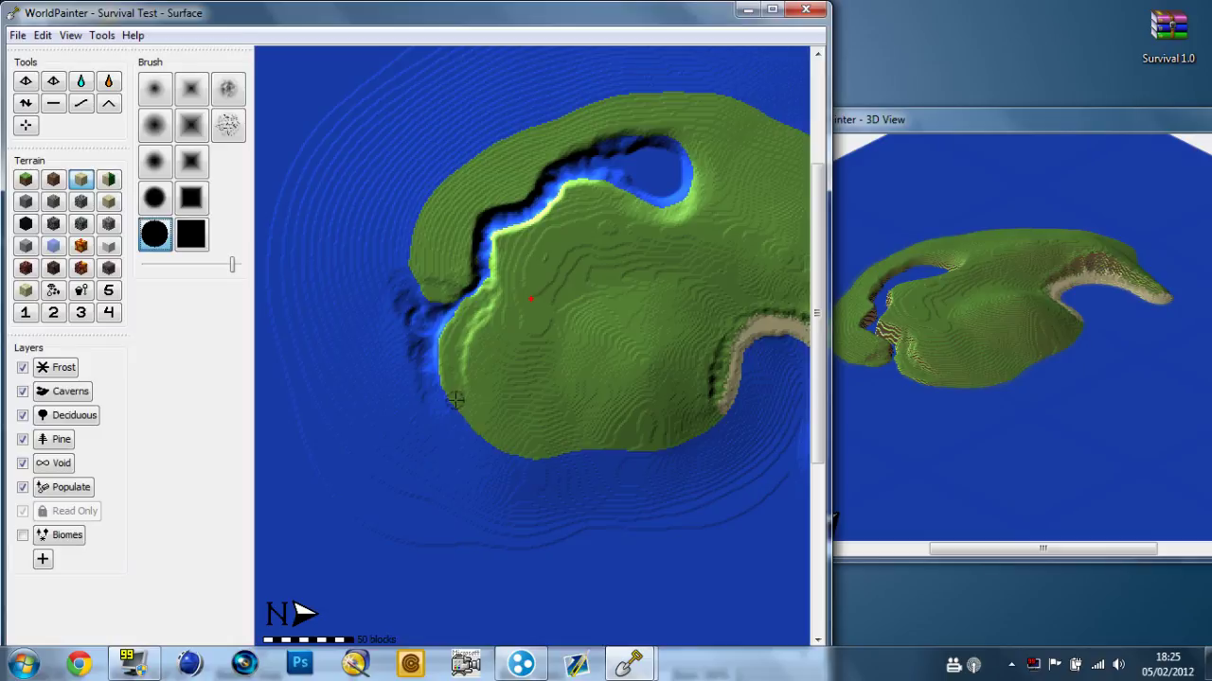
pyautogui.moveTo(454, 399)
pyautogui.mouseDown()
pyautogui.moveTo(485, 435)
pyautogui.moveTo(521, 453)
pyautogui.moveTo(476, 422)
pyautogui.moveTo(547, 455)
pyautogui.moveTo(500, 444)
pyautogui.mouseUp()
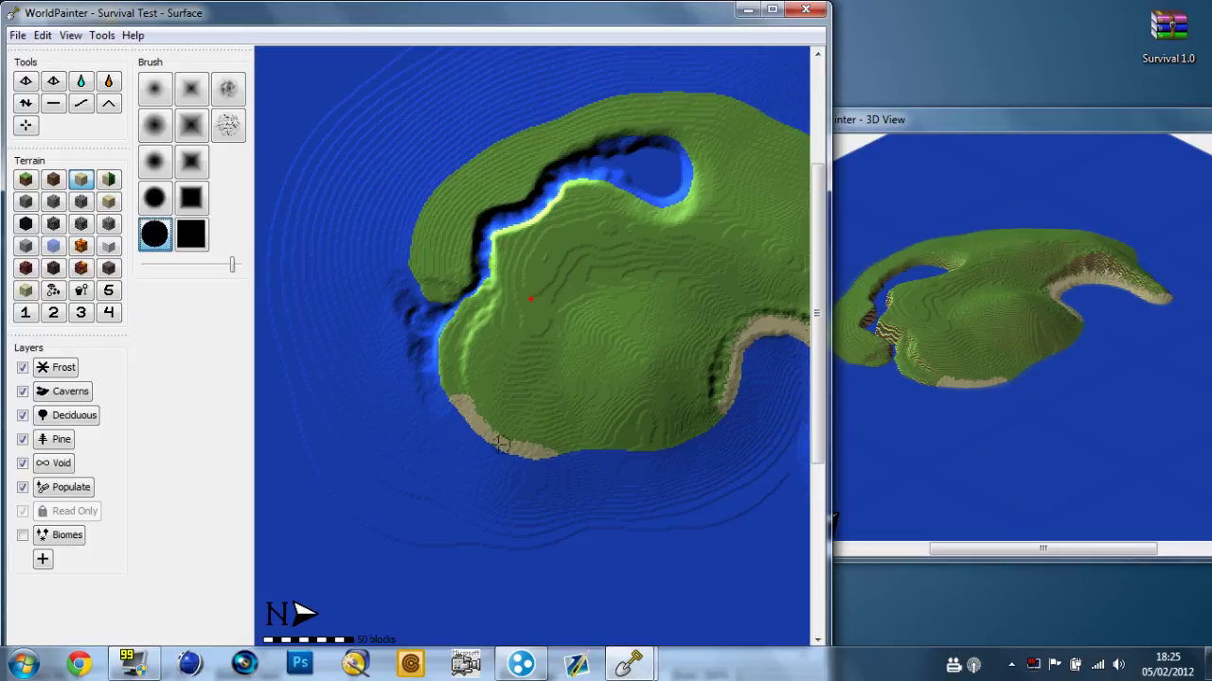
# Step: Adjust the ground height along the outer sand strip with a fairly hard square brush, and smooth it with a soft circular brush
pyautogui.click(191, 198)
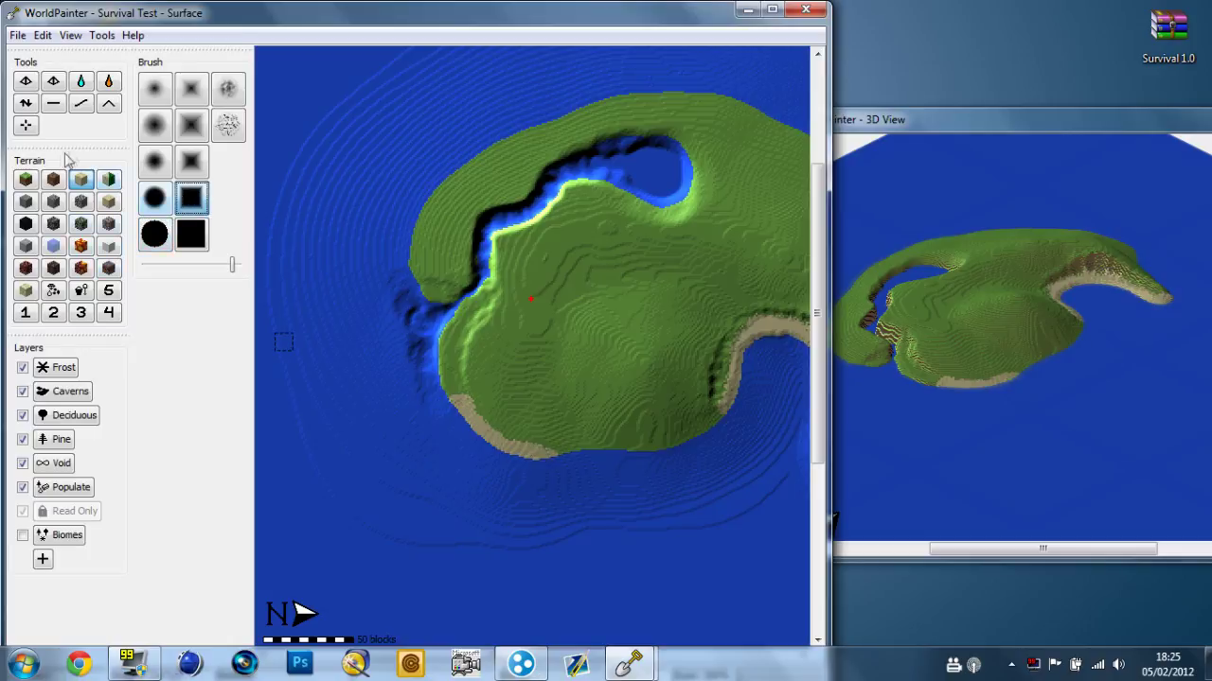
pyautogui.click(26, 102)
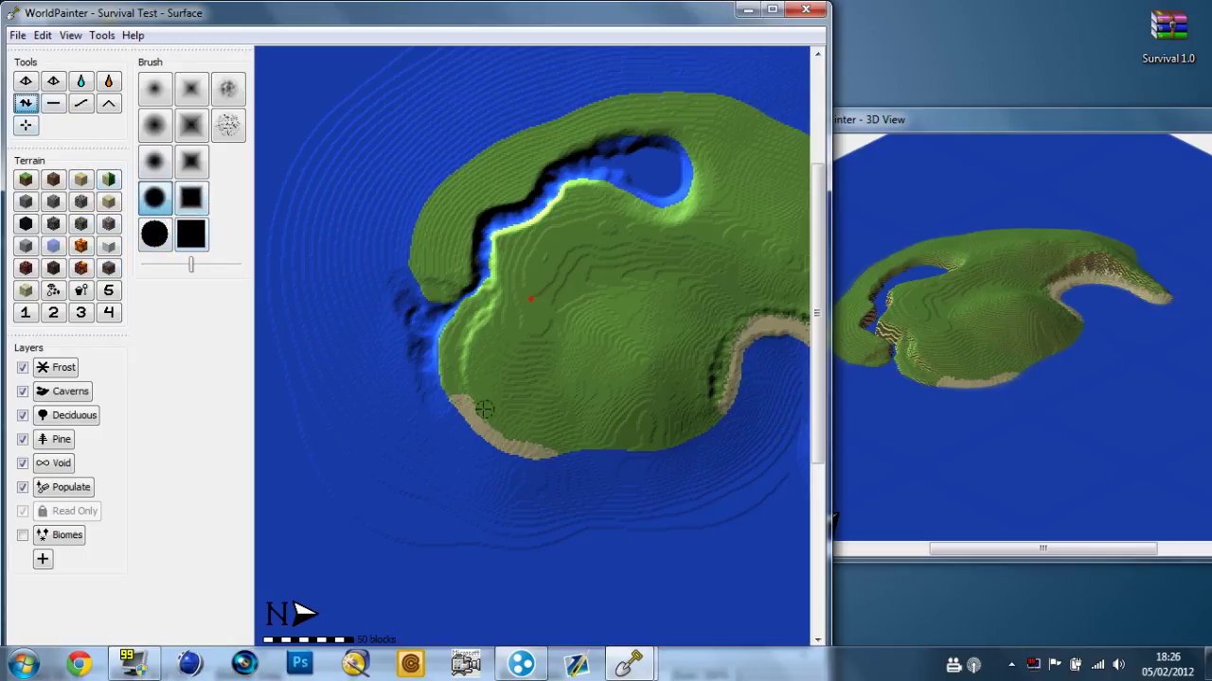
pyautogui.click(192, 200)
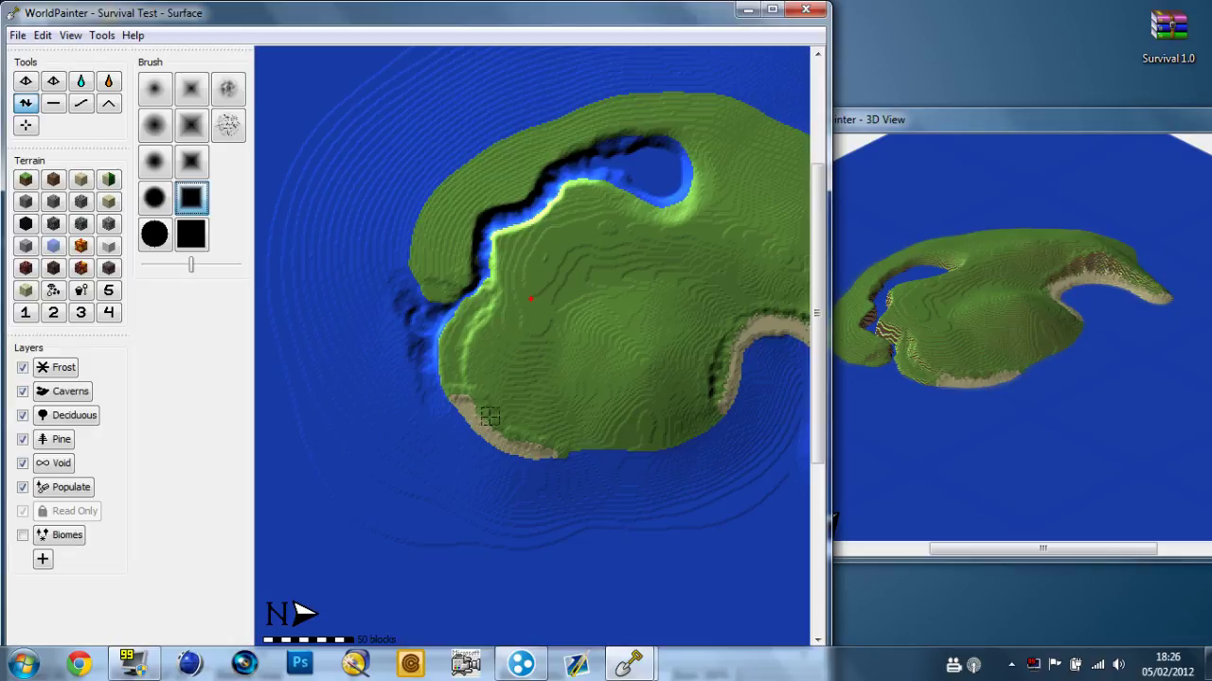
pyautogui.click(79, 104)
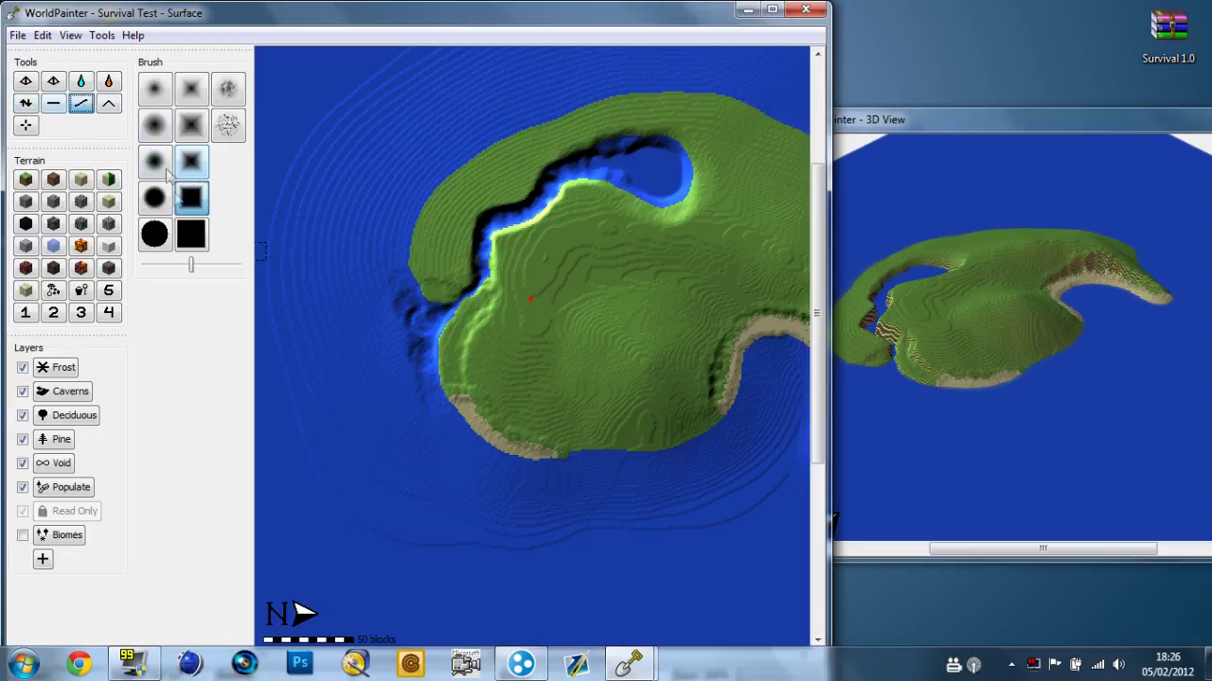
pyautogui.click(155, 124)
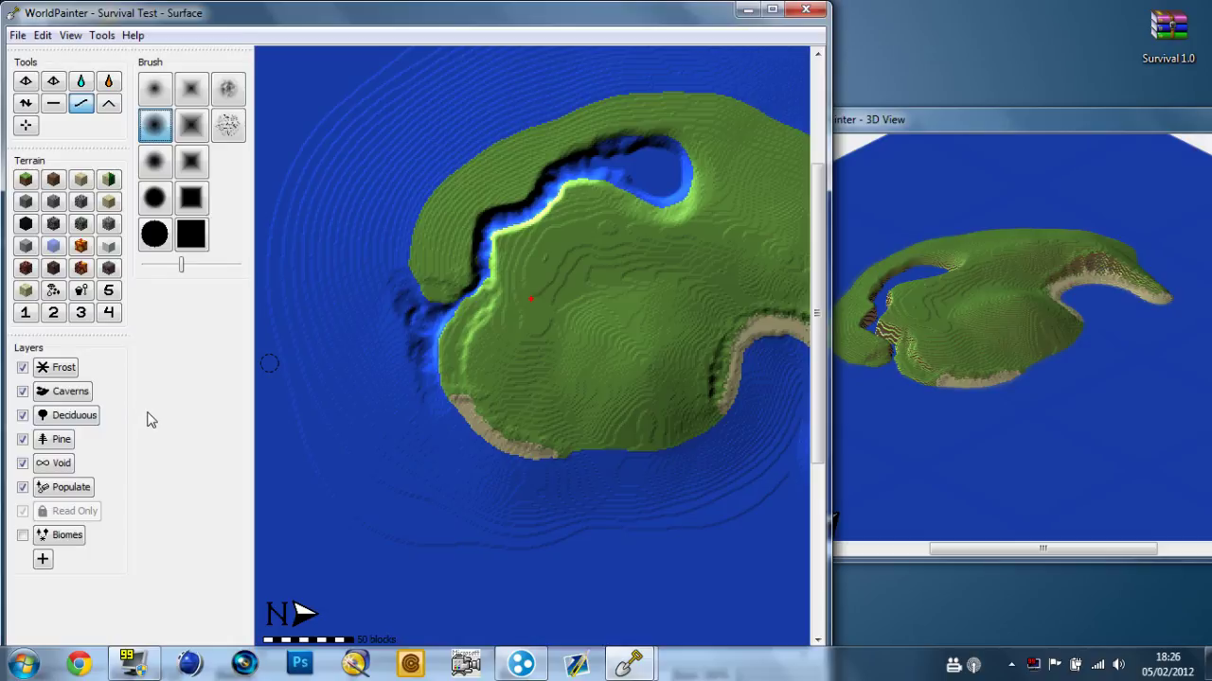
# Step: Paint the Populate layer over the island with a large soft circular brush, and erase it again
pyautogui.click(81, 487)
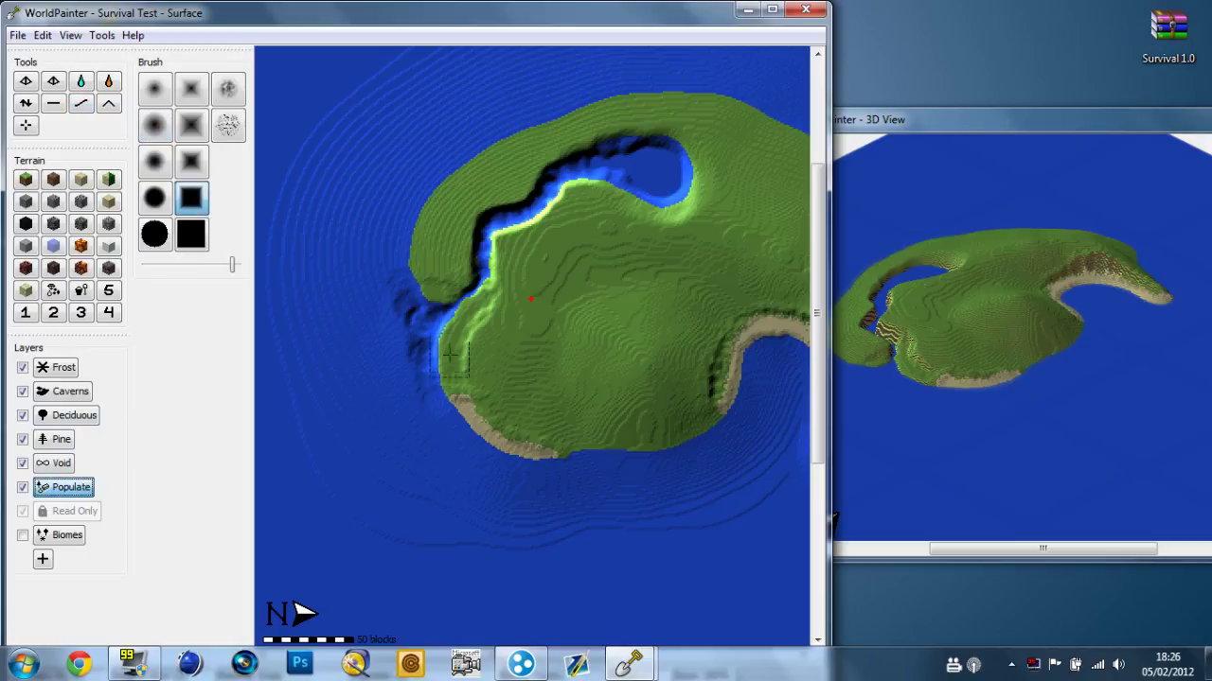
pyautogui.click(155, 125)
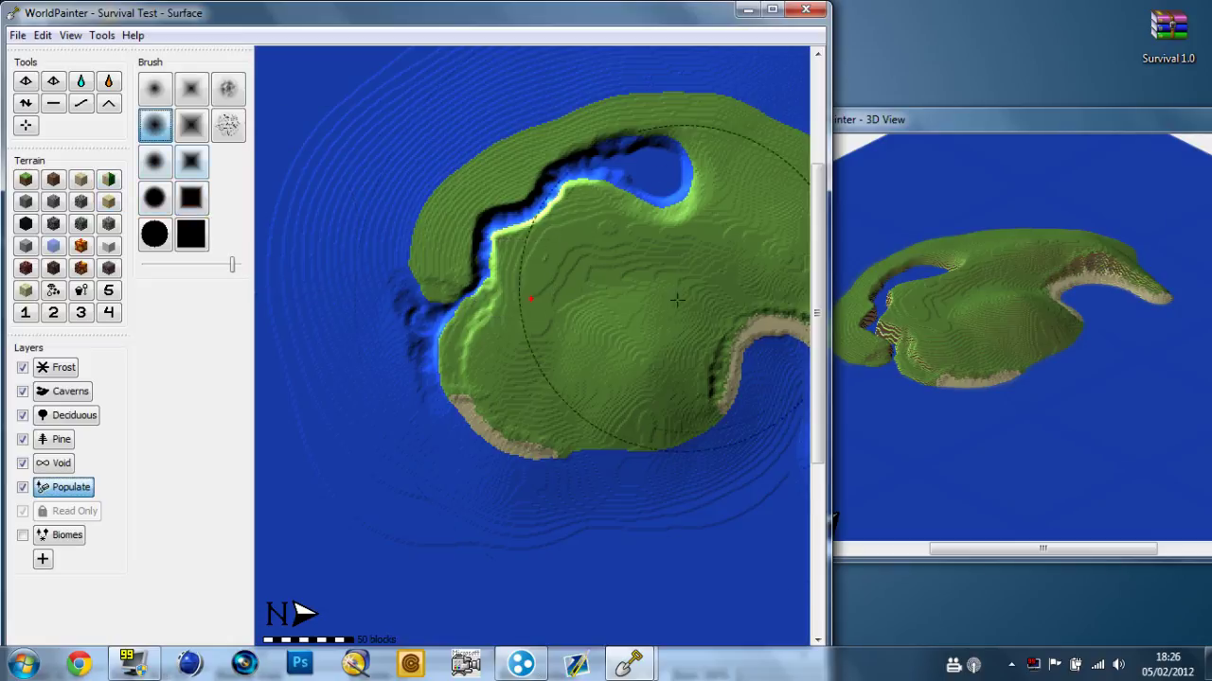
pyautogui.scroll(-6, 676, 300)
pyautogui.click(622, 270)
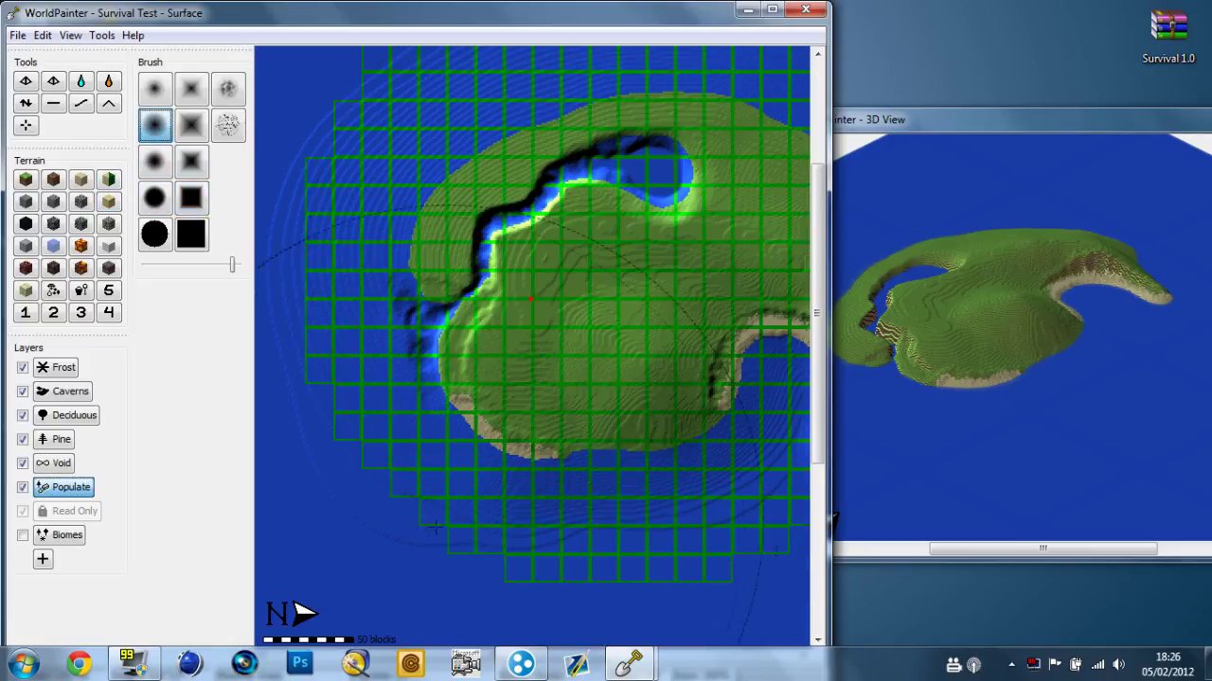
pyautogui.rightClick(634, 274)
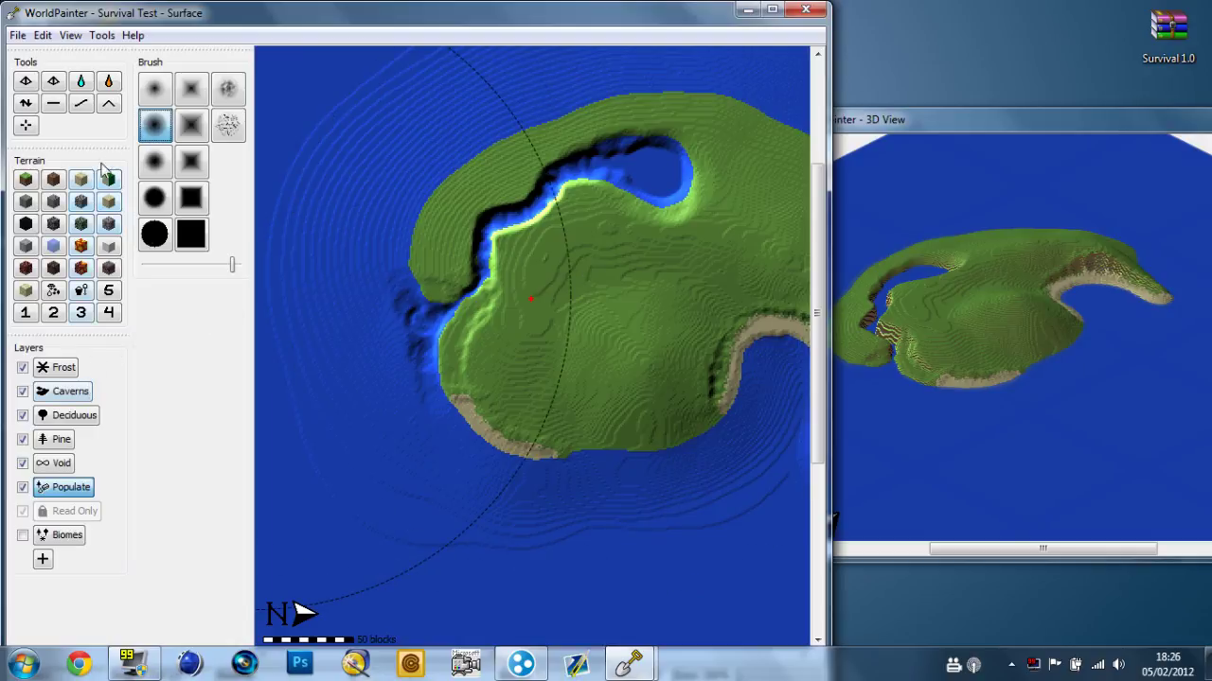
# Step: Save the world over the existing file Survival Test.world
pyautogui.click(17, 36)
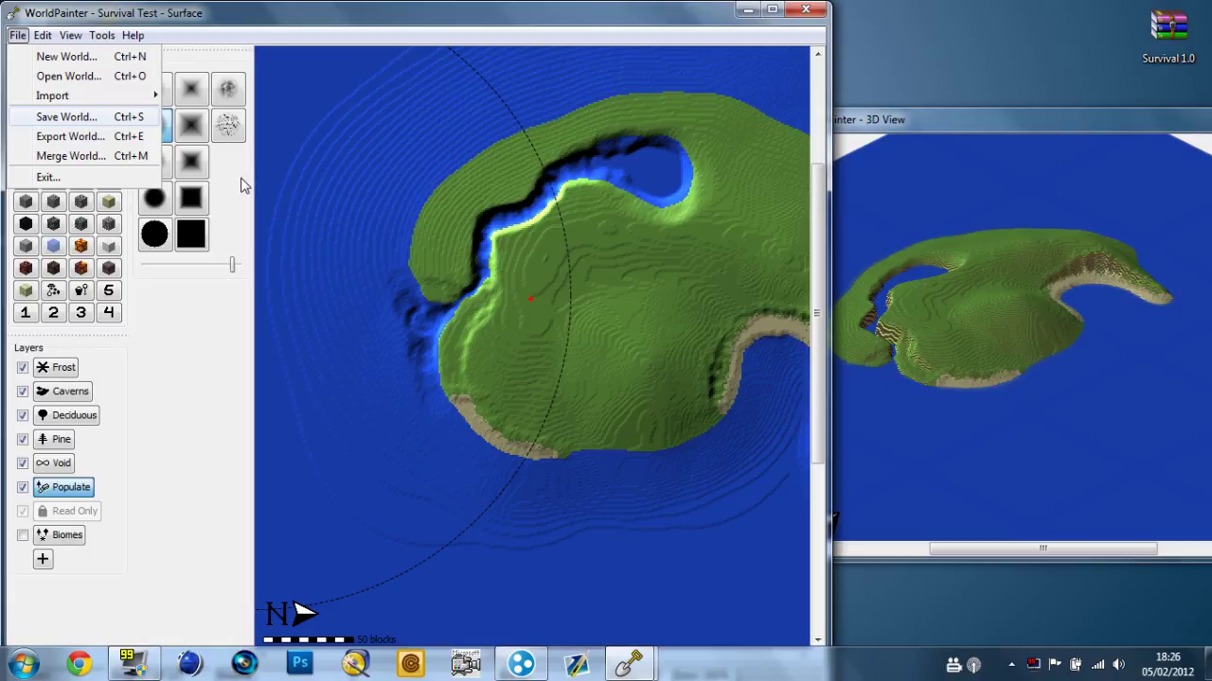
pyautogui.click(57, 117)
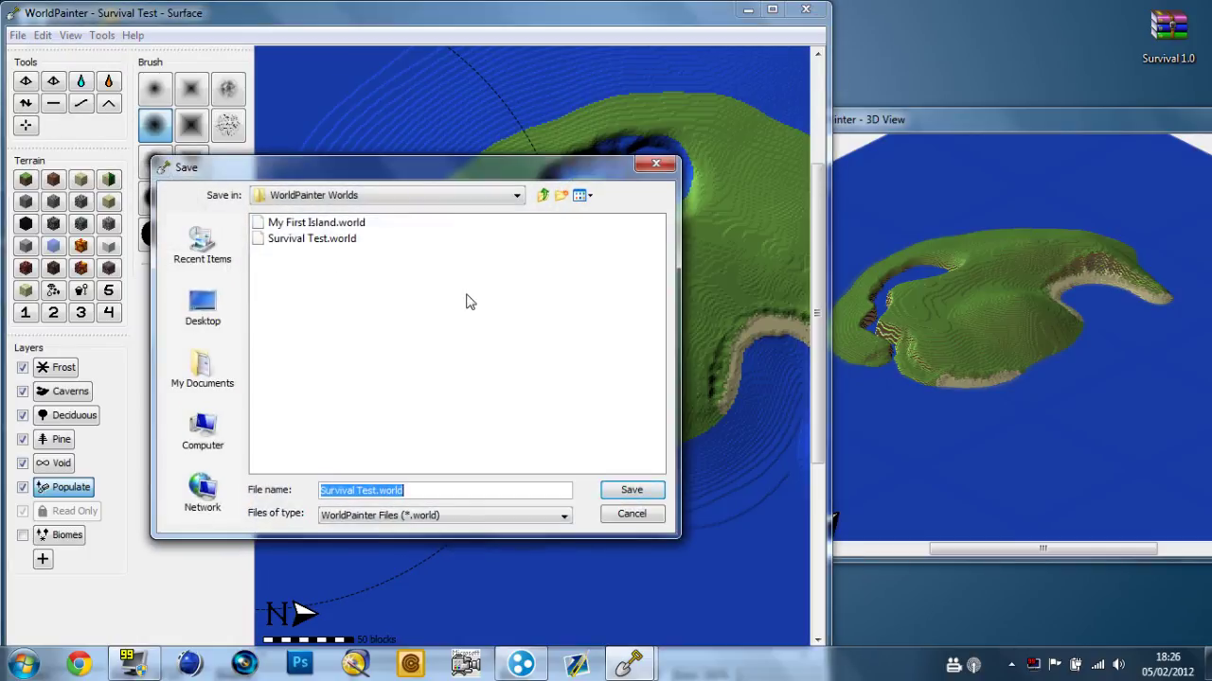
pyautogui.click(305, 238)
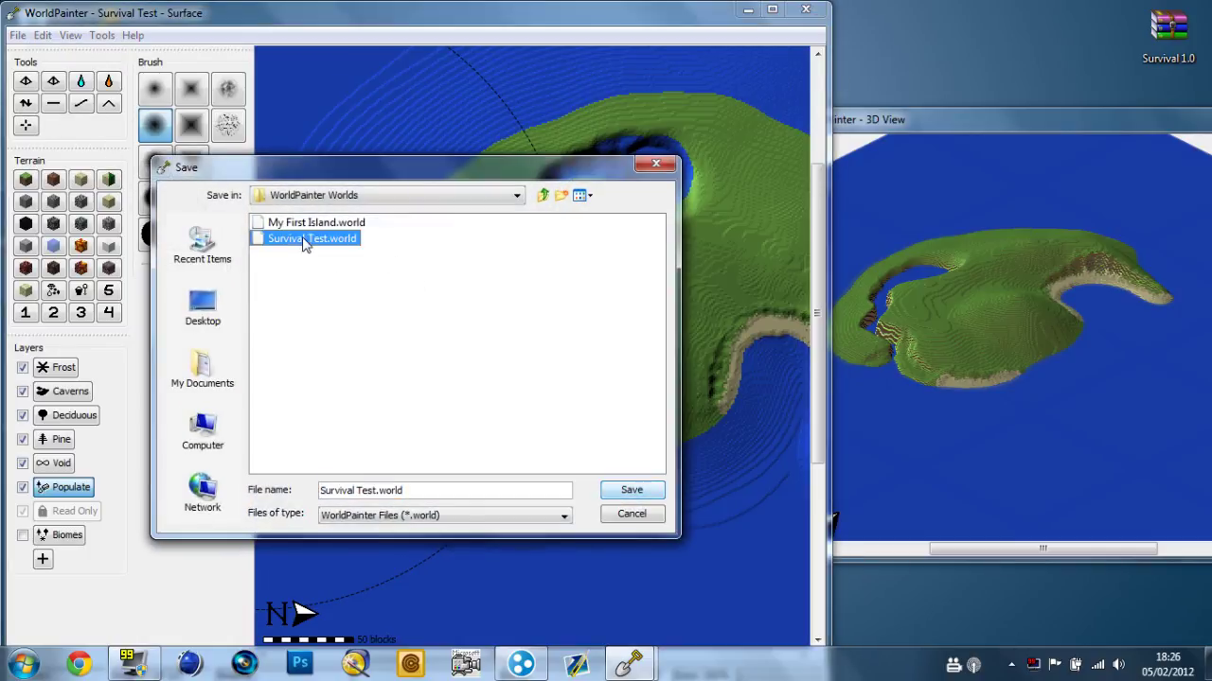
pyautogui.click(632, 490)
pyautogui.click(394, 379)
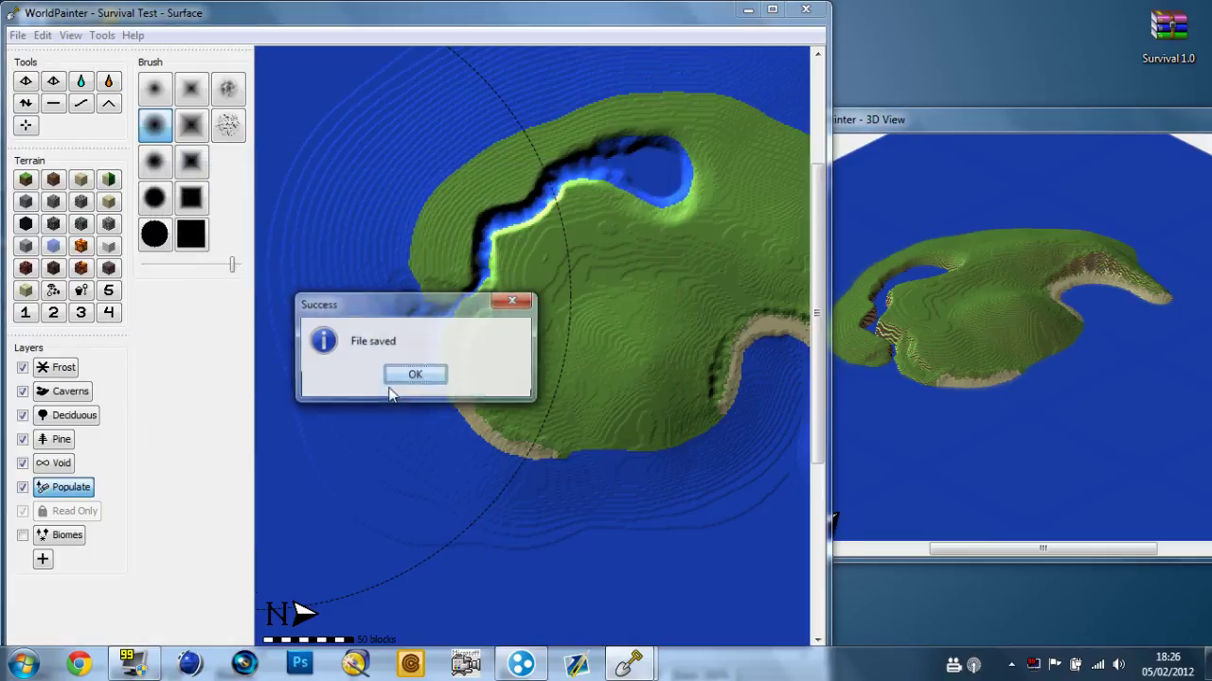
pyautogui.click(396, 376)
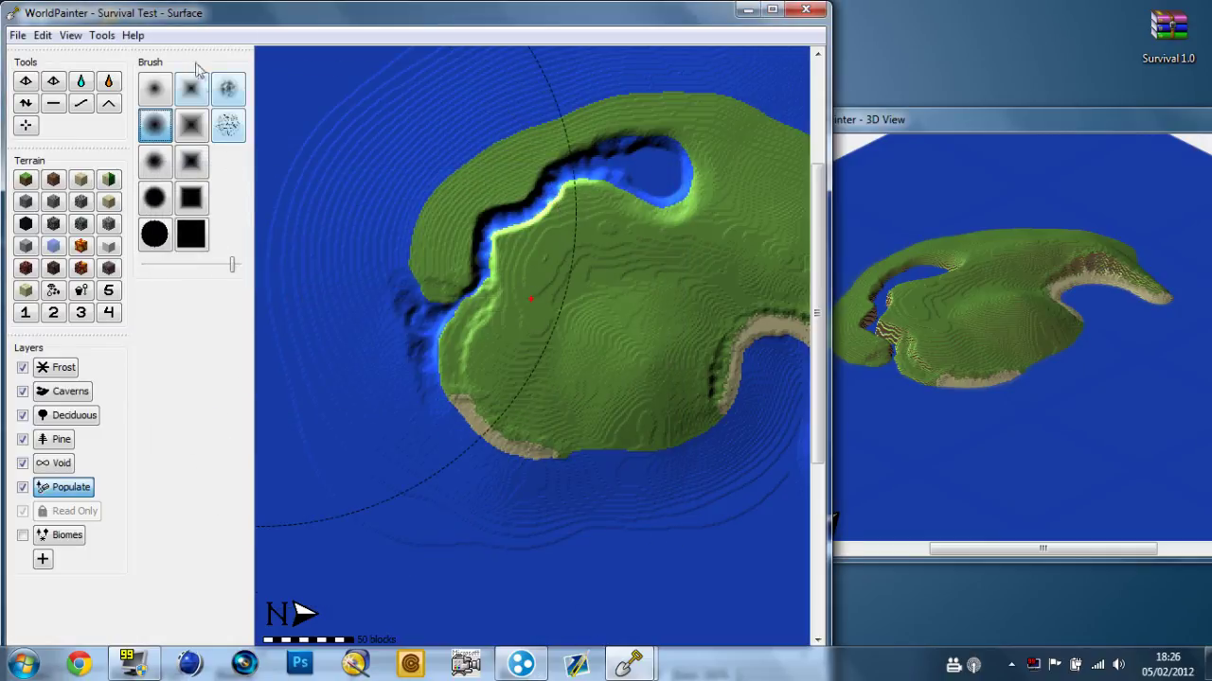
# Step: Set up the Survival Test export without the chest of goodies and with caverns everywhere at a reduced level
pyautogui.click(17, 35)
pyautogui.click(102, 155)
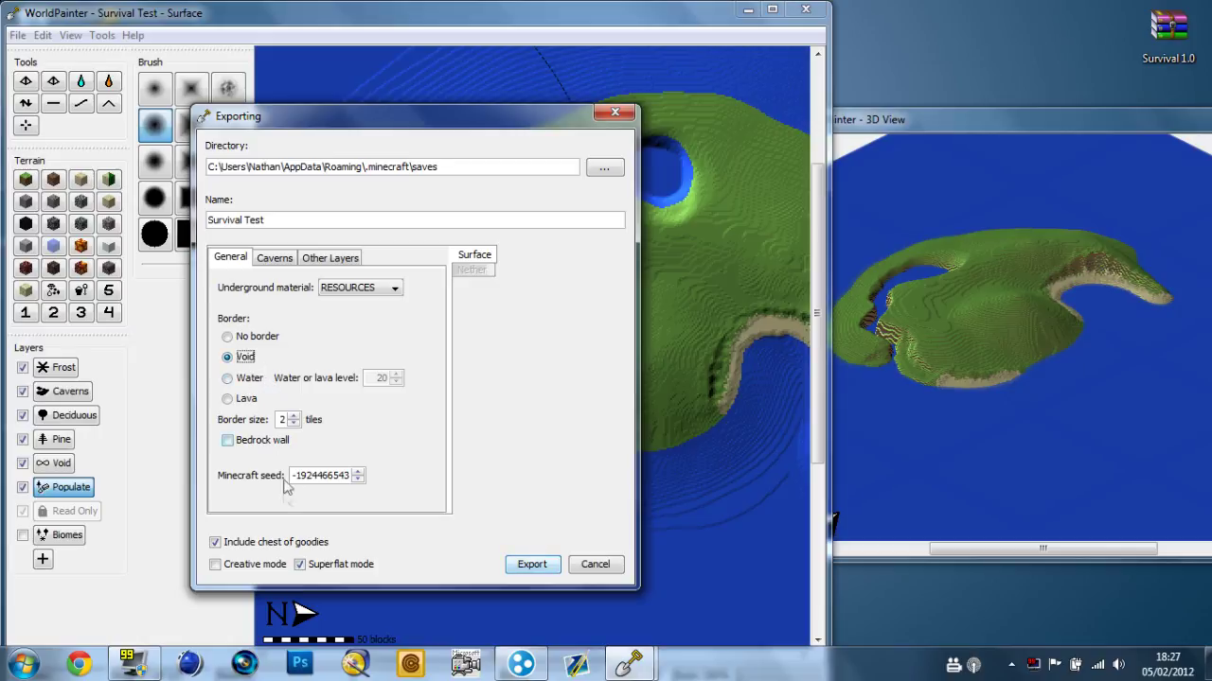
pyautogui.click(216, 543)
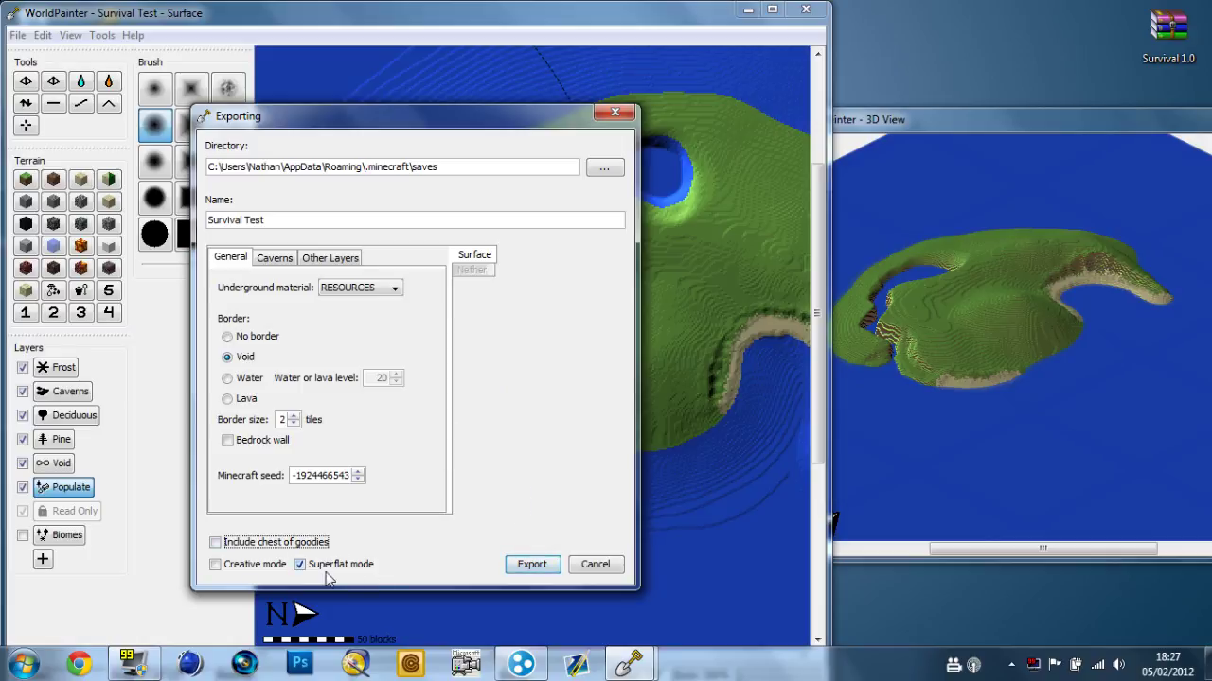
pyautogui.click(274, 261)
pyautogui.click(244, 291)
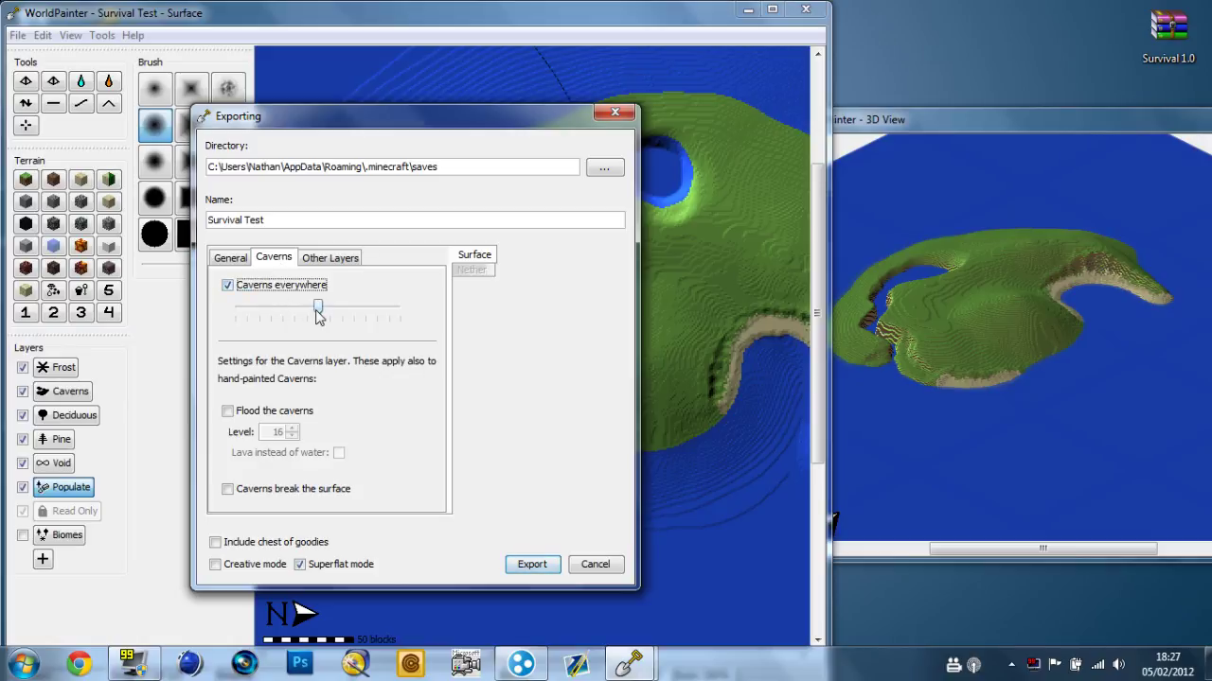
pyautogui.moveTo(319, 315); pyautogui.dragTo(267, 316)
# Step: Allow Minecraft to populate the entire terrain and export the world despite the low spawn point
pyautogui.click(318, 262)
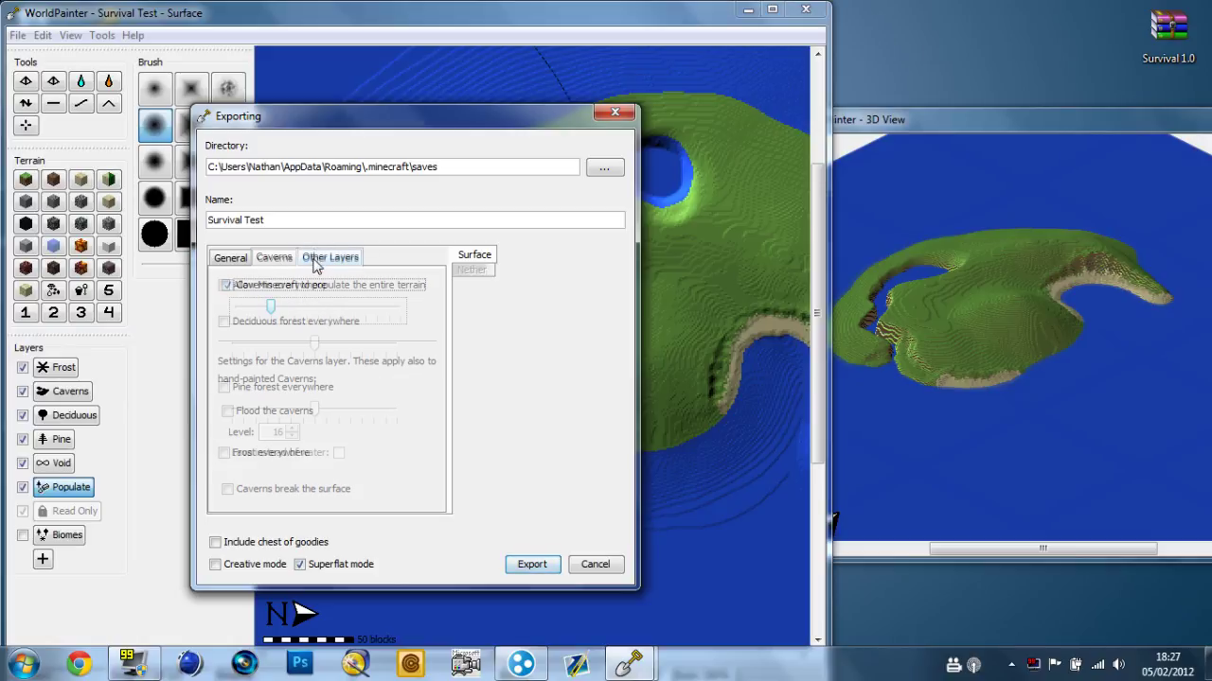
pyautogui.moveTo(268, 295)
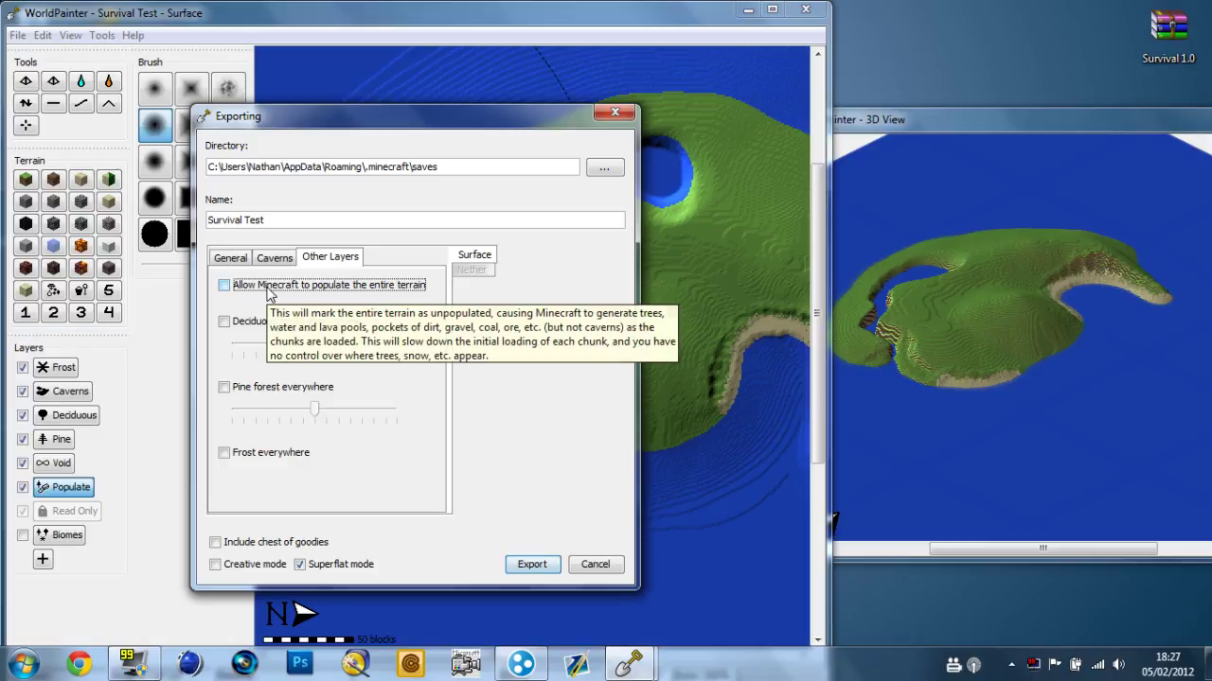
pyautogui.click(268, 295)
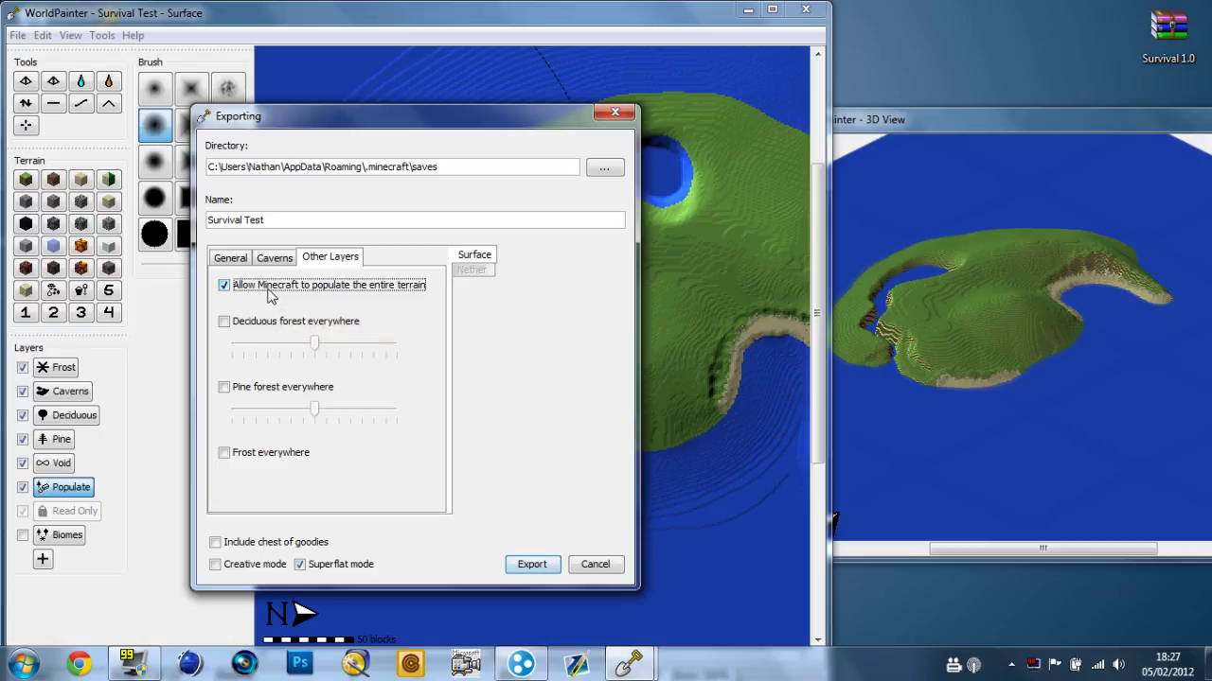
pyautogui.click(551, 573)
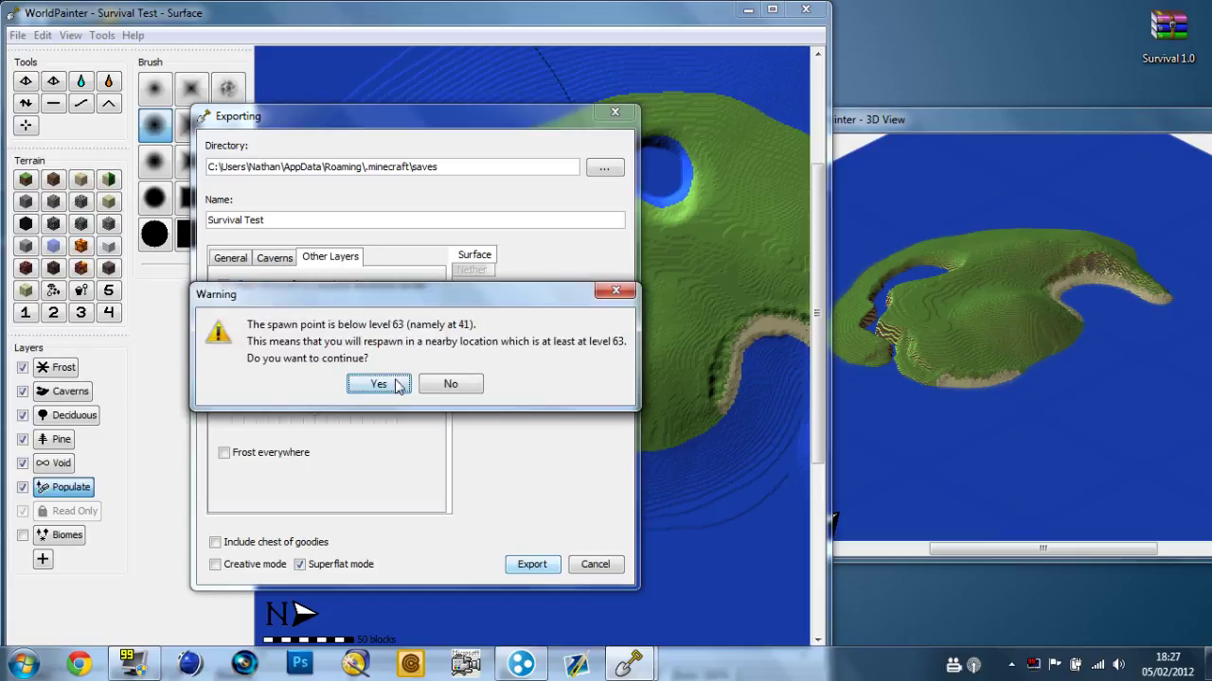
pyautogui.click(395, 384)
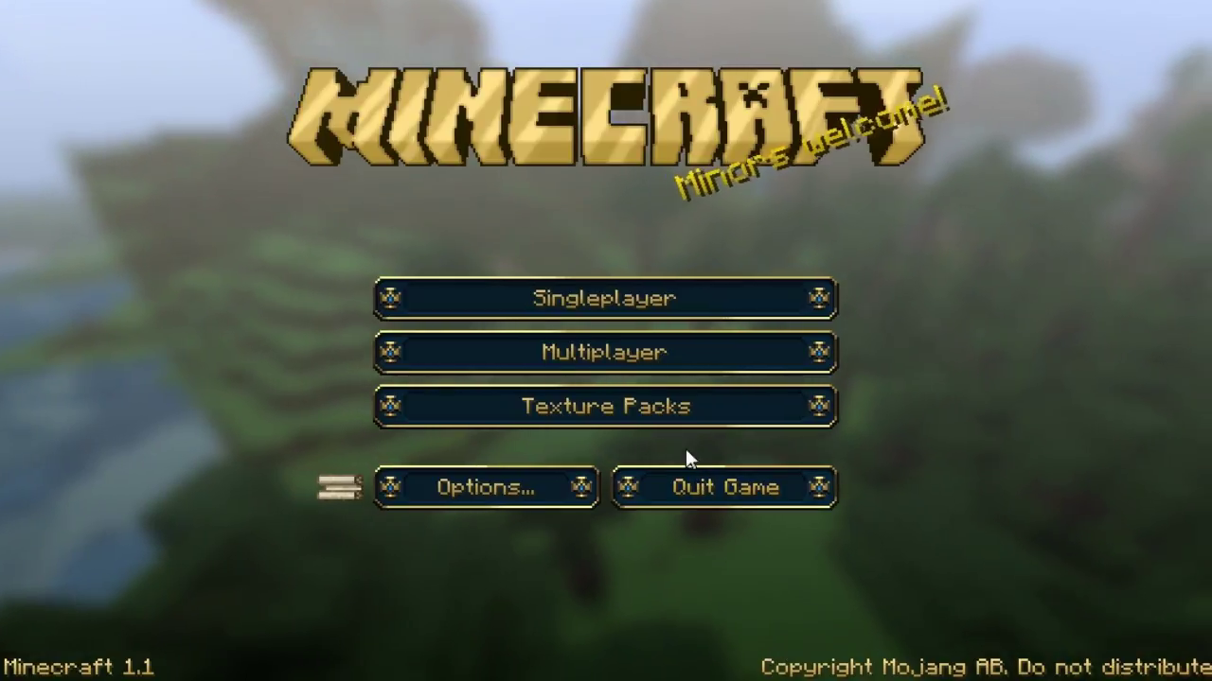
# Step: Switch to Minecraft and load the singleplayer world Survival Test
pyautogui.click(656, 301)
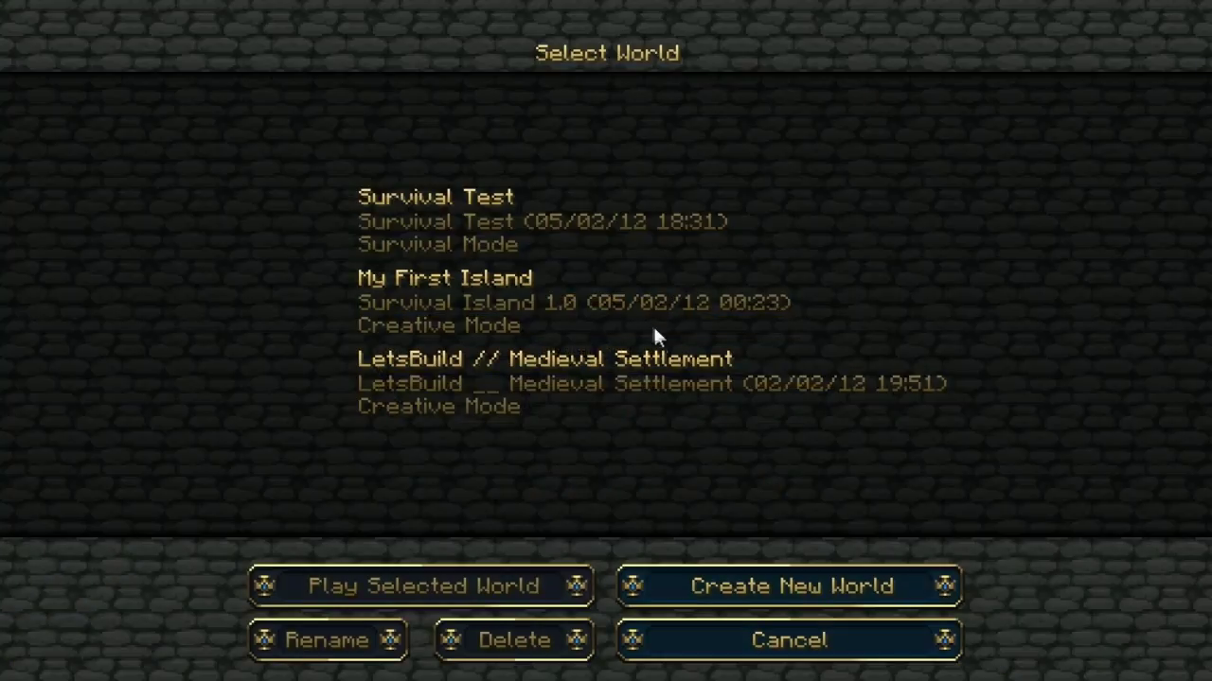
pyautogui.click(552, 243)
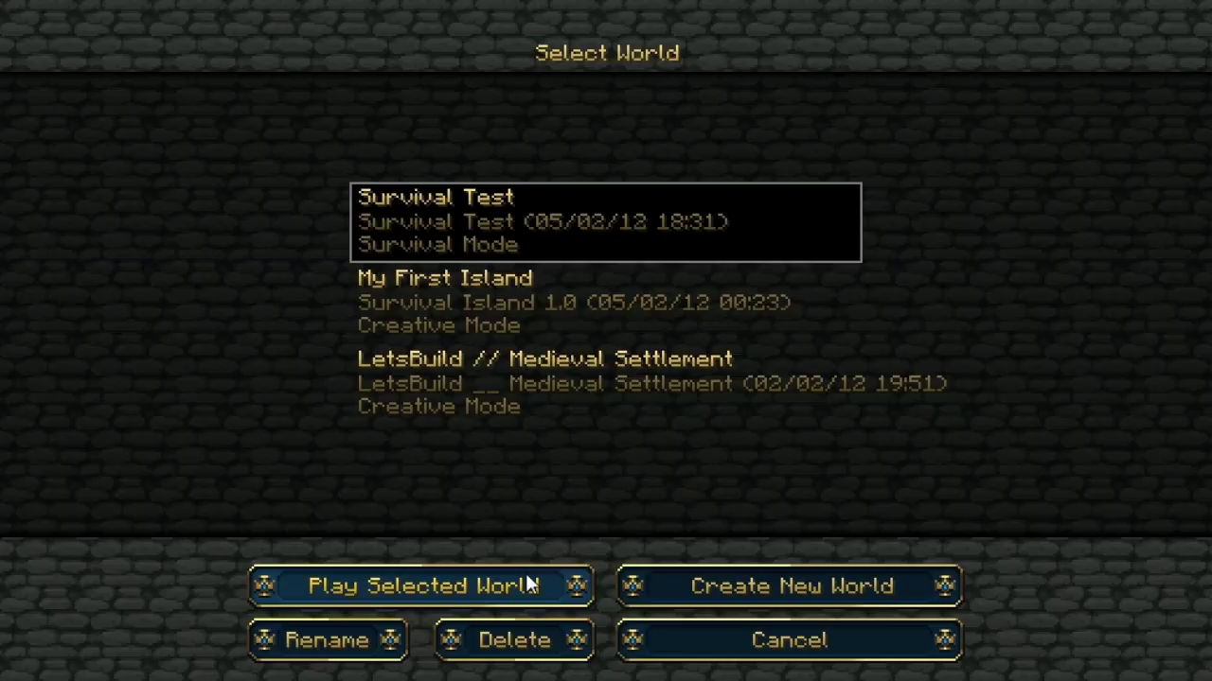
pyautogui.click(526, 584)
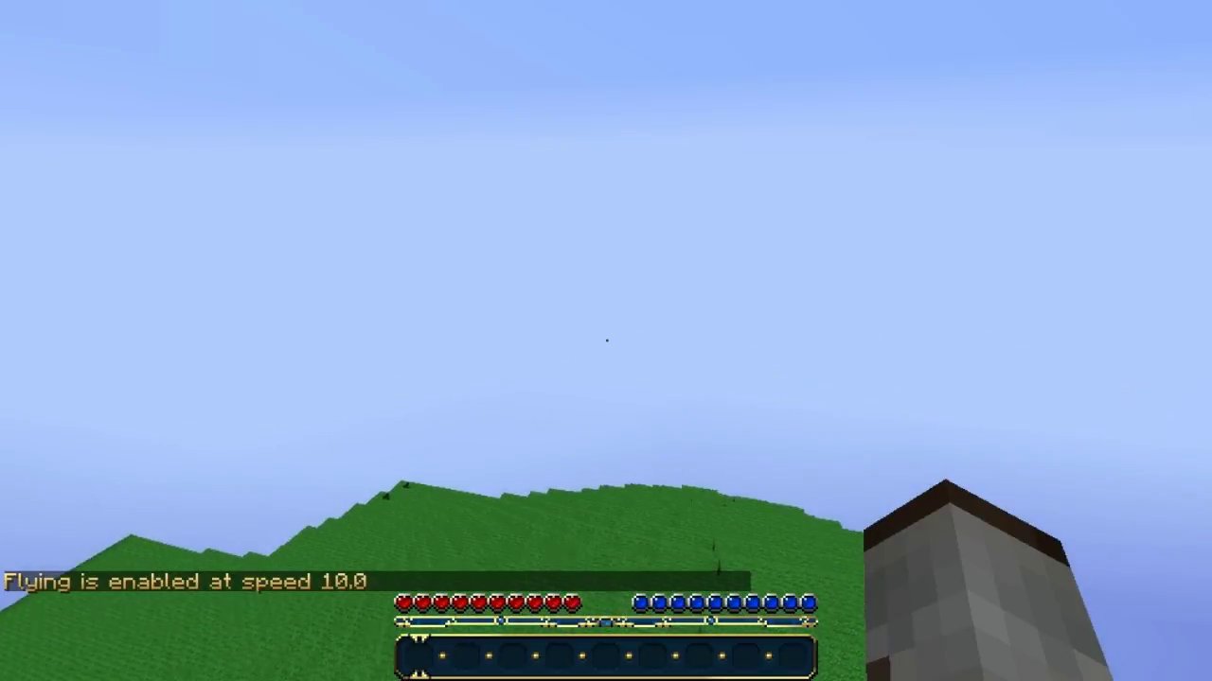
# Step: Fly around the island and examine the sandy bay and the surrounding hills
pyautogui.press('w')
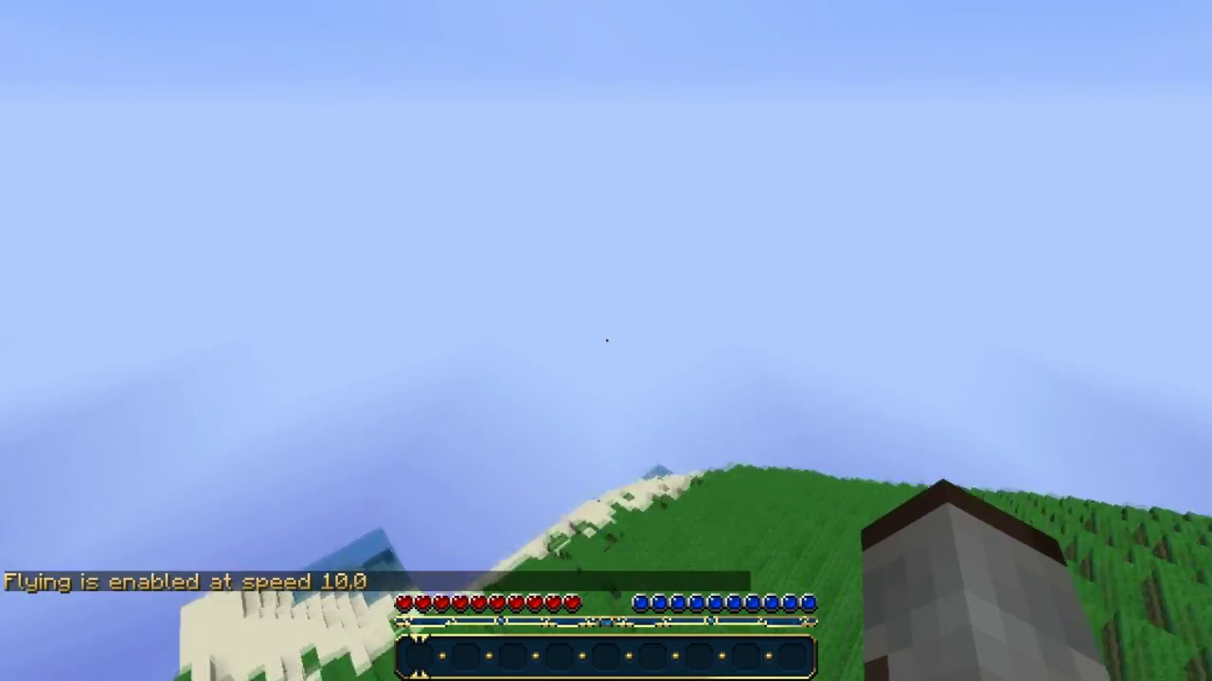
pyautogui.press('w')
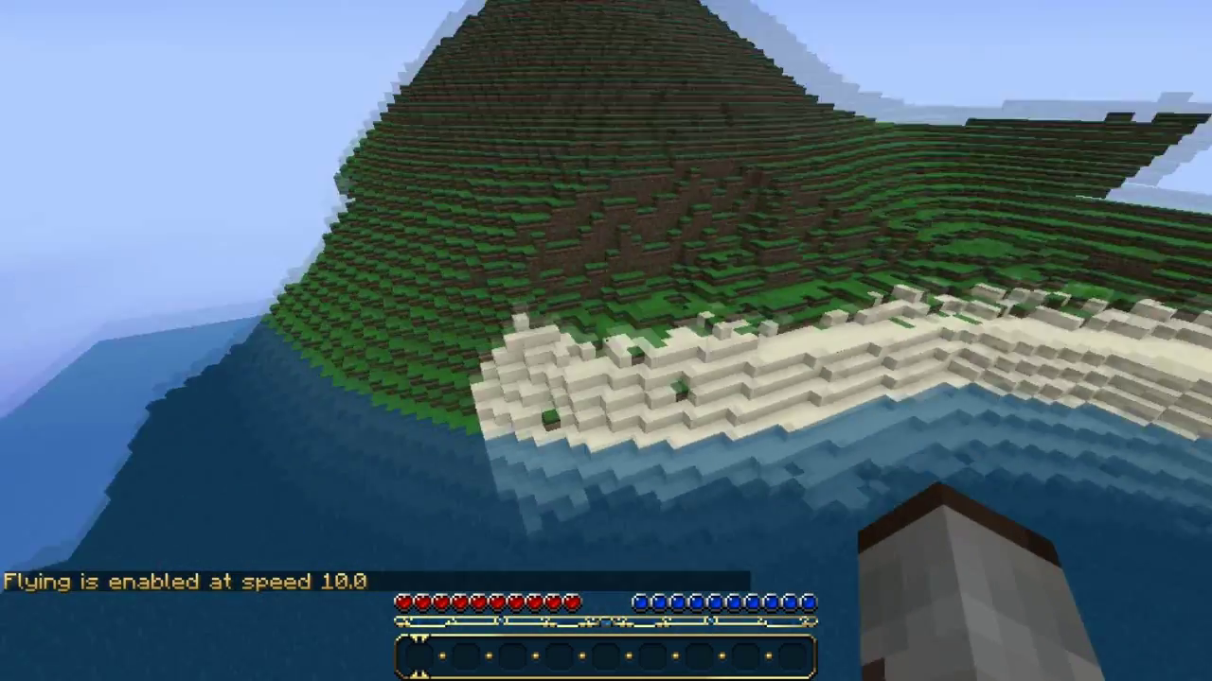
pyautogui.press('w')
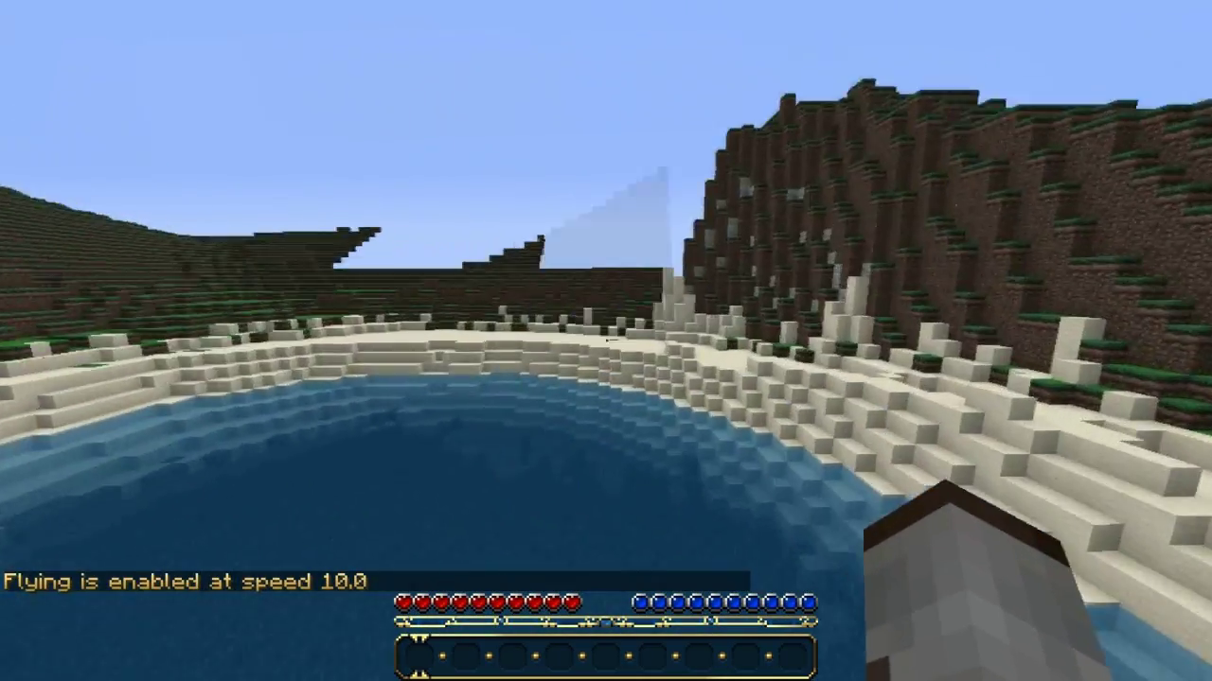
pyautogui.press('w')
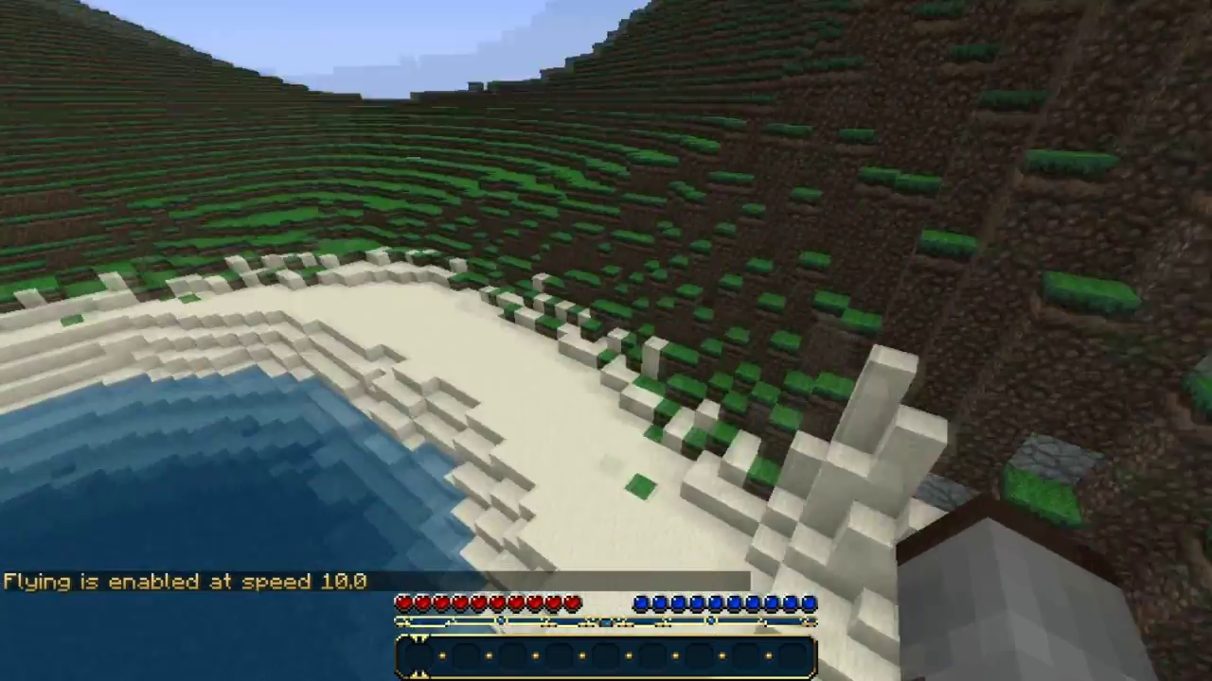
pyautogui.press('a')
pyautogui.press('6')
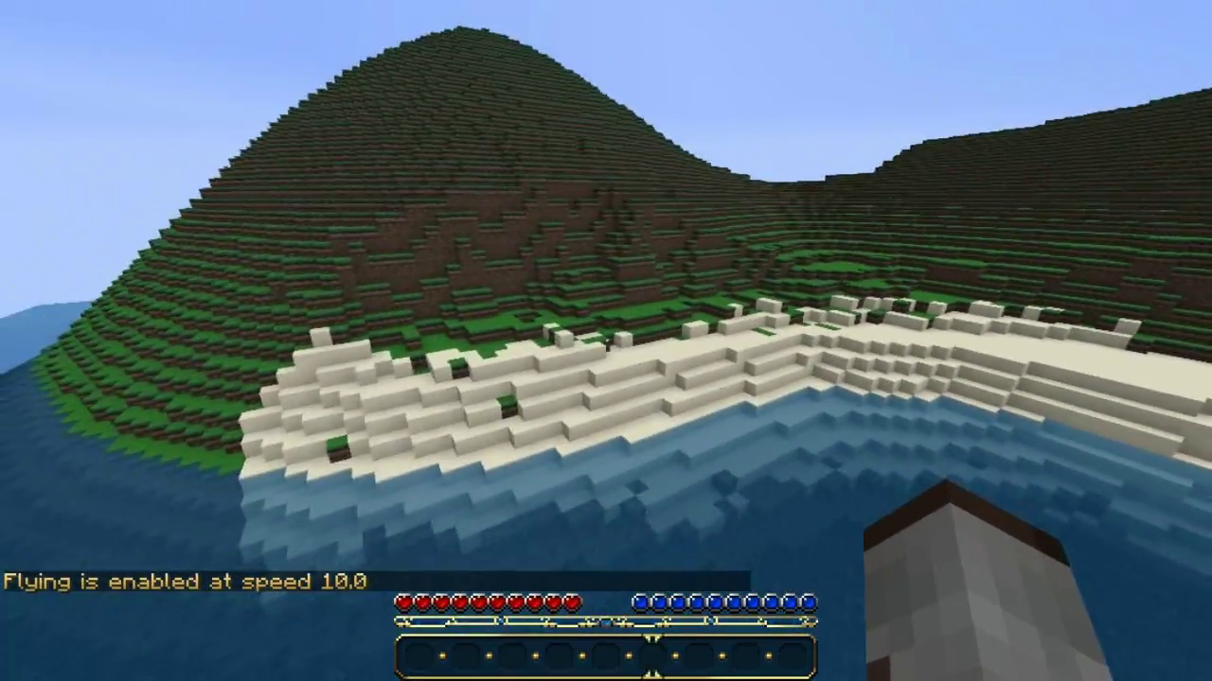
pyautogui.scroll(1, 606, 341)
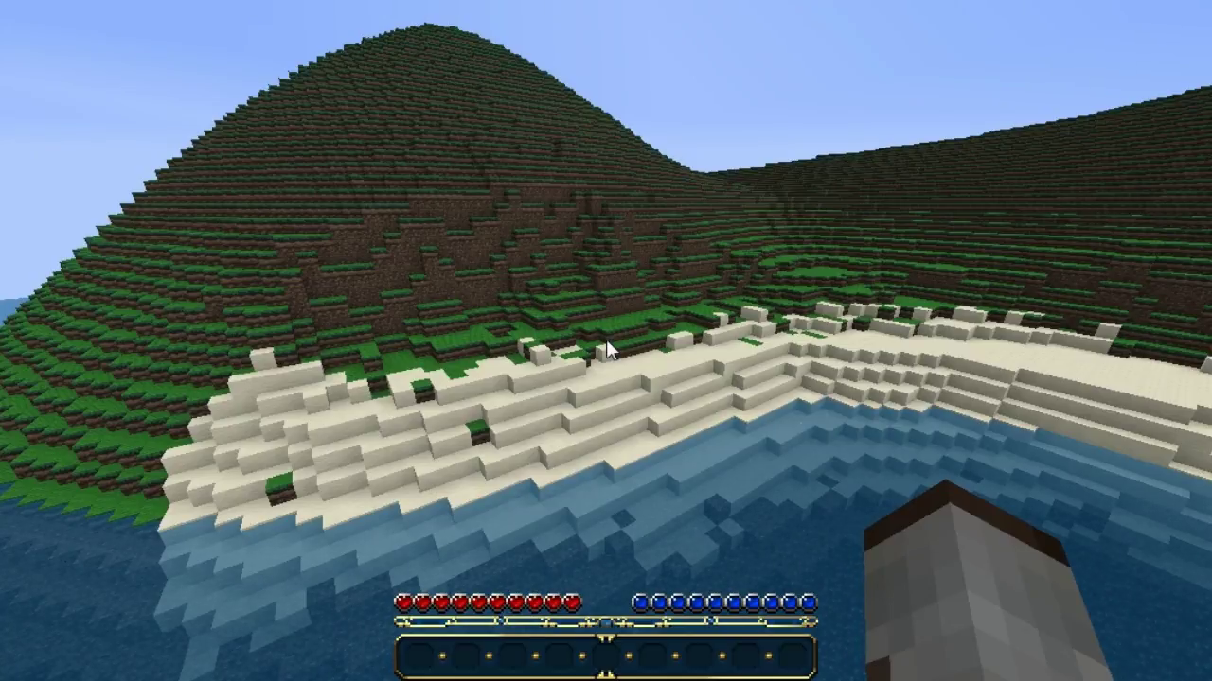
# Step: Change the game mode to creative
pyautogui.press('e')
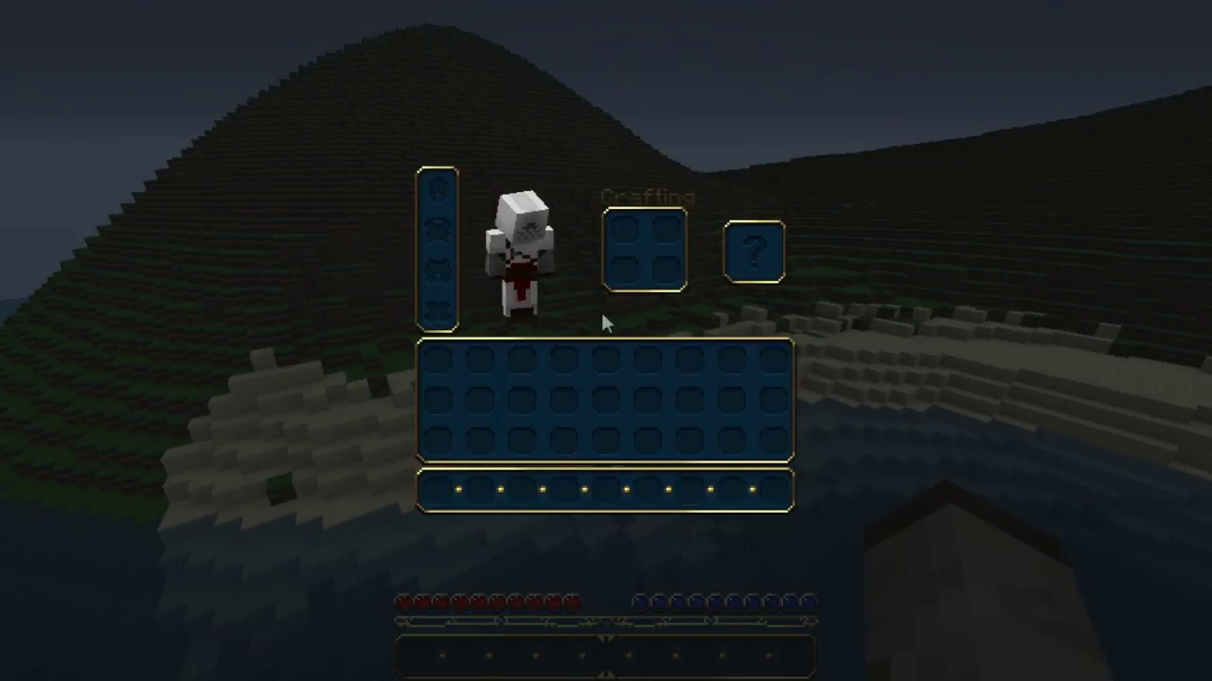
pyautogui.press('e')
pyautogui.press('c')
# Step: Put a golden pickaxe and a golden shovel from the item selection into adjacent middle hotbar slots
pyautogui.press('e')
pyautogui.scroll(-3, 605, 293)
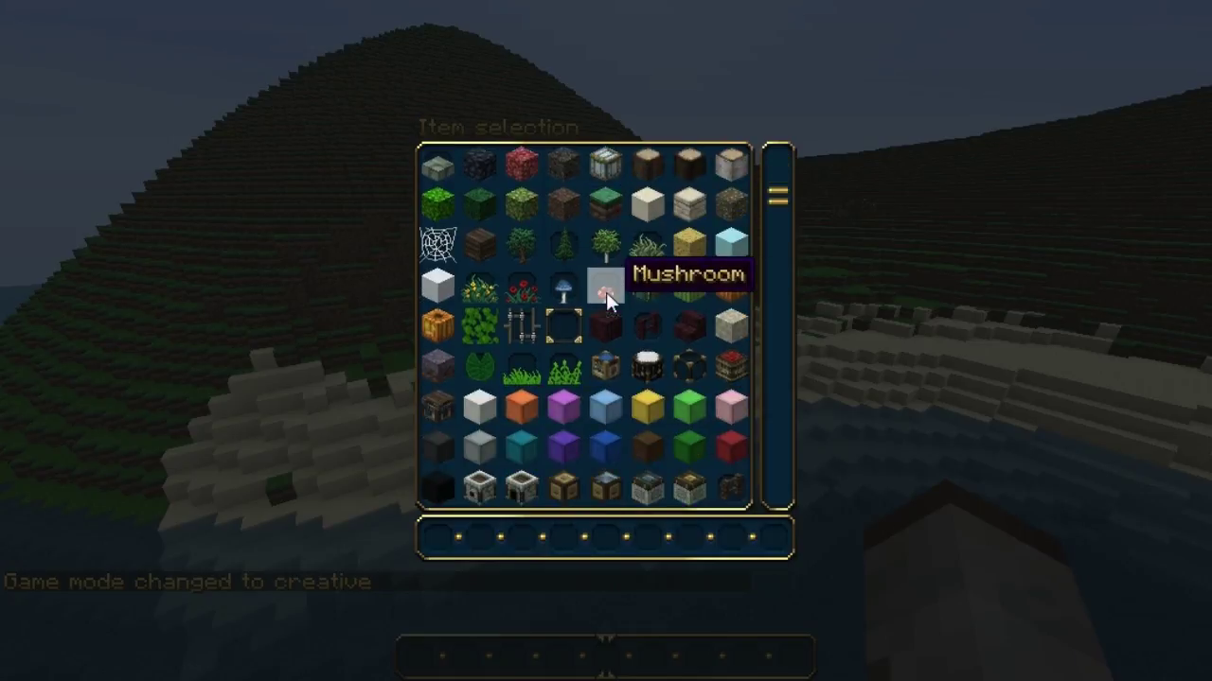
pyautogui.scroll(-10, 605, 292)
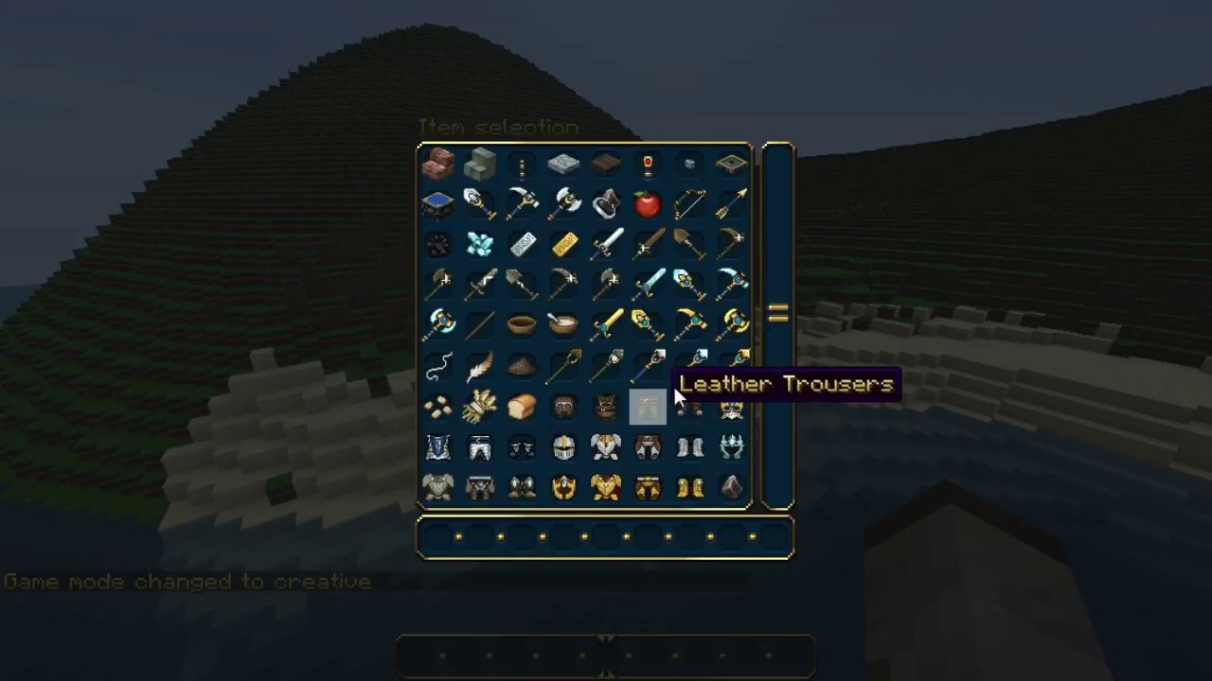
pyautogui.click(690, 325)
pyautogui.click(565, 537)
pyautogui.click(647, 325)
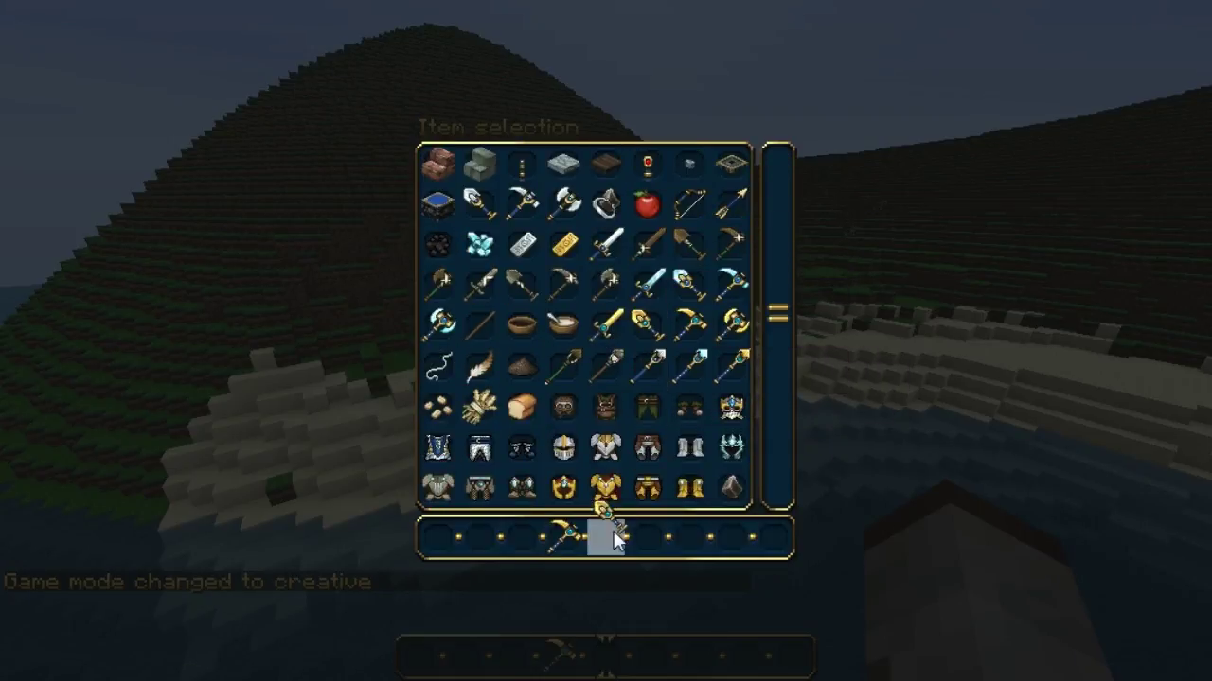
pyautogui.click(614, 530)
pyautogui.press('e')
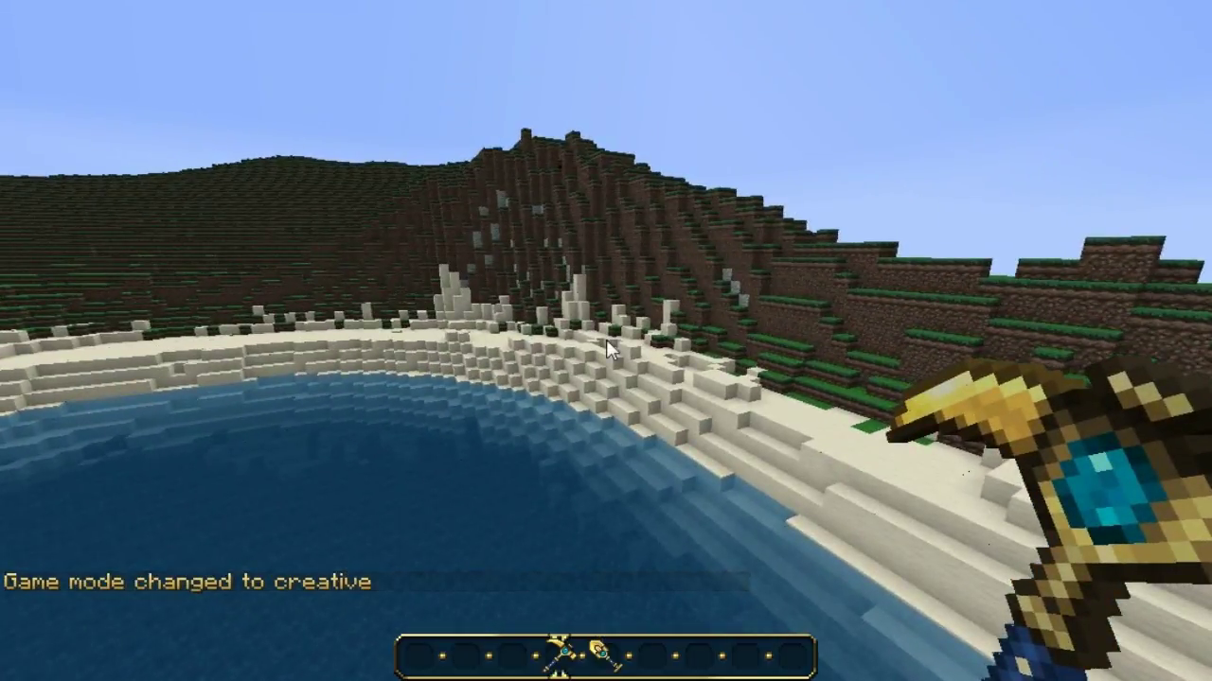
# Step: Equip the pickaxe with a stone sphere brush of radius 3 using /br sphere stone 3
pyautogui.press('/')
pyautogui.write('br sphere')
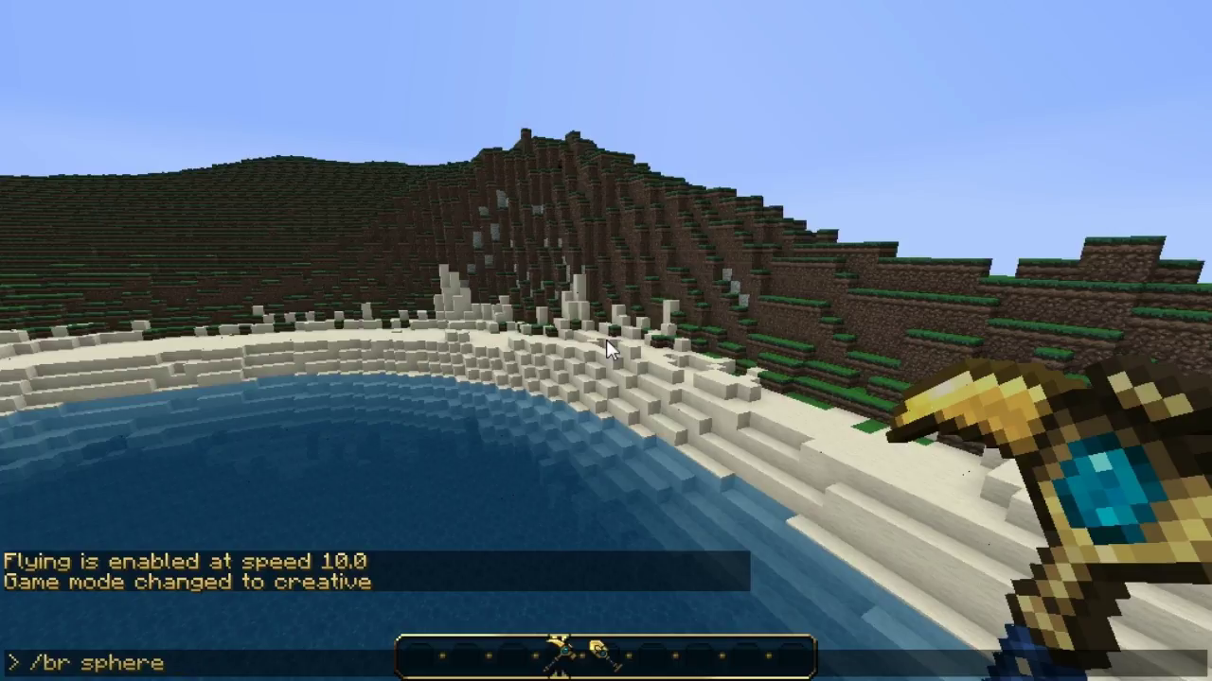
pyautogui.press('BackSpace')
pyautogui.press('BackSpace')
pyautogui.press('BackSpace')
pyautogui.write('stone 3')
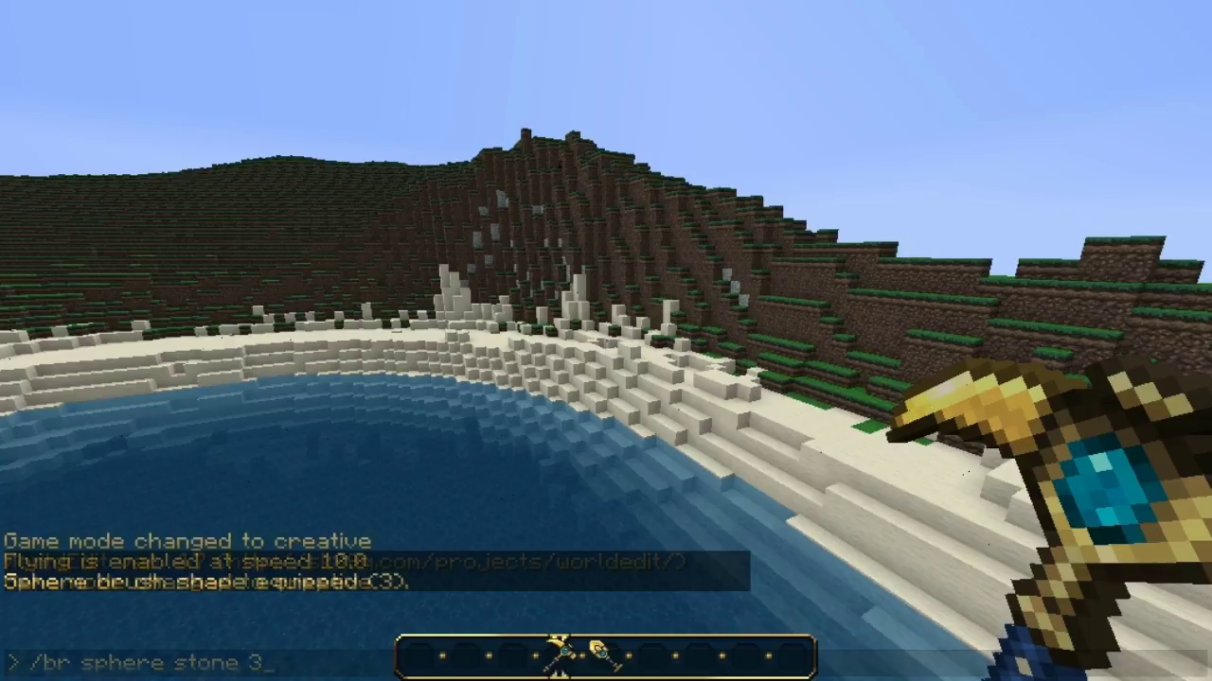
pyautogui.press('Return')
# Step: Restrict the sphere brush to sand and dirt blocks with /mask sand,dirt
pyautogui.press('/')
pyautogui.write('m')
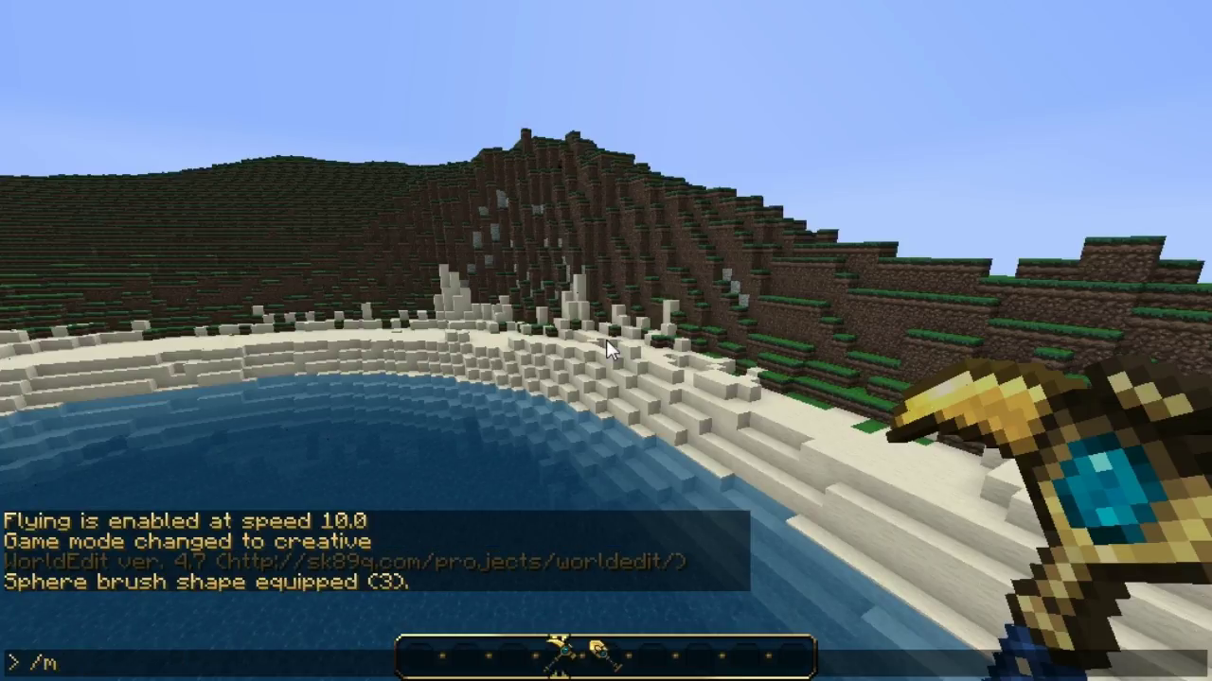
pyautogui.write('sakask sand,dirt')
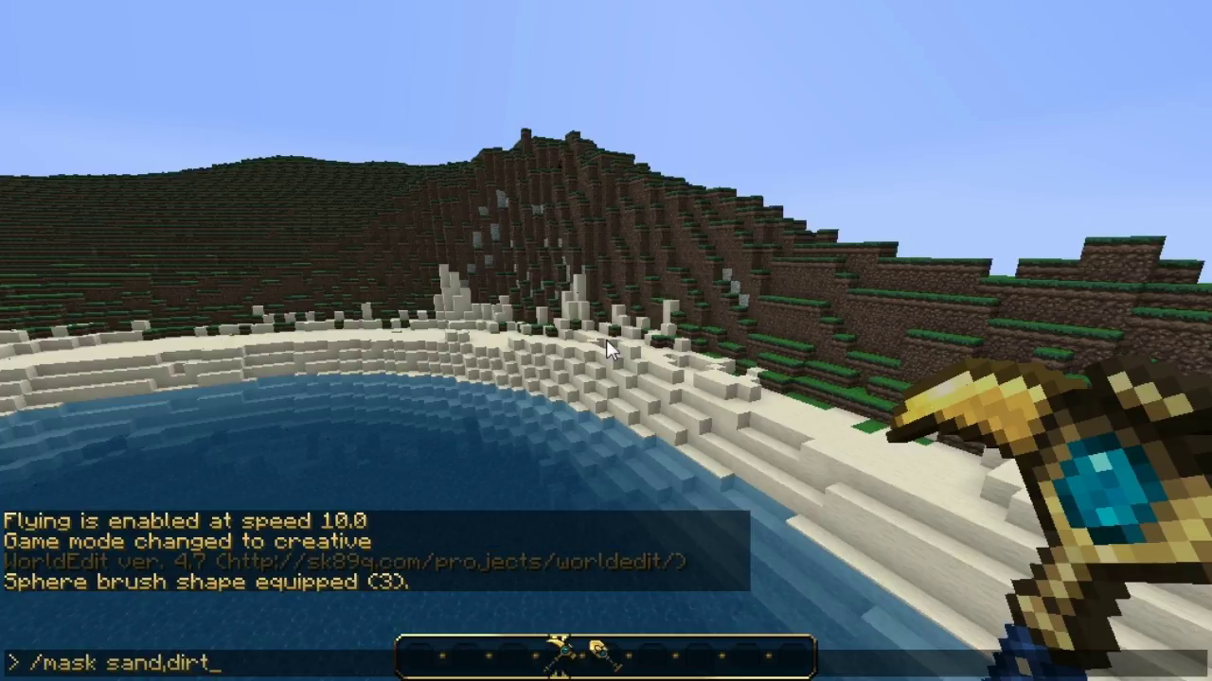
pyautogui.press('Return')
# Step: Approach the steep dirt cliff behind the beach and issue the brush's /mask command again
pyautogui.write('s')
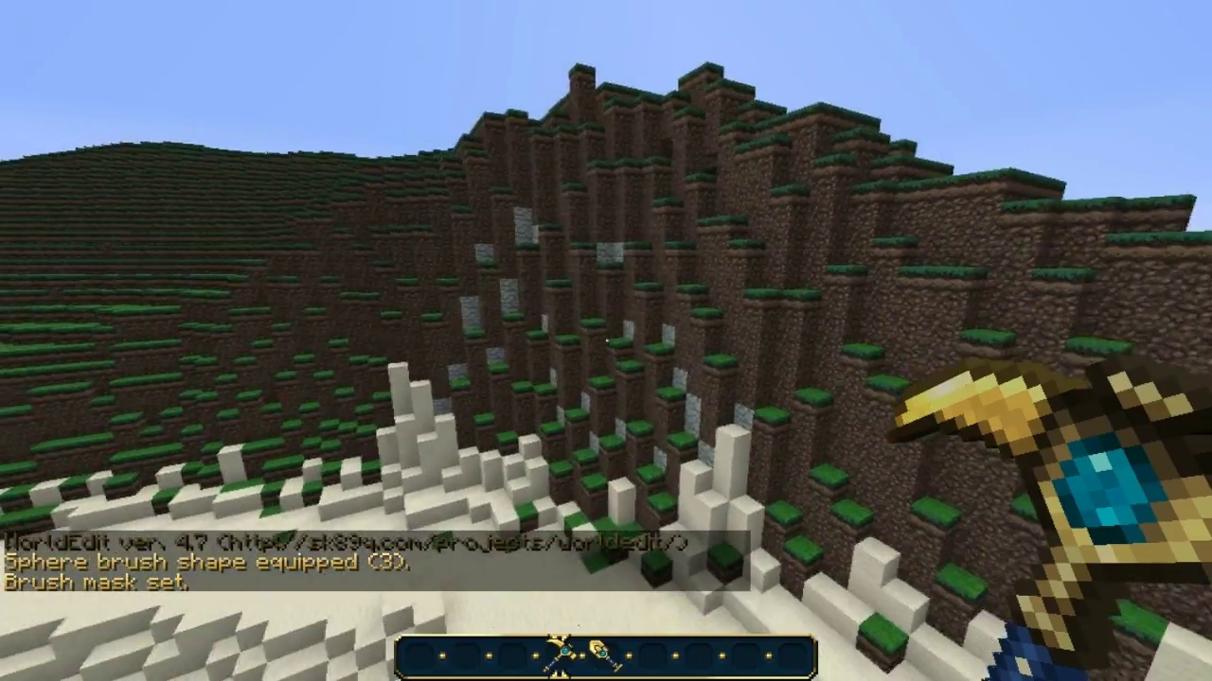
pyautogui.write('t//')
pyautogui.press('Escape')
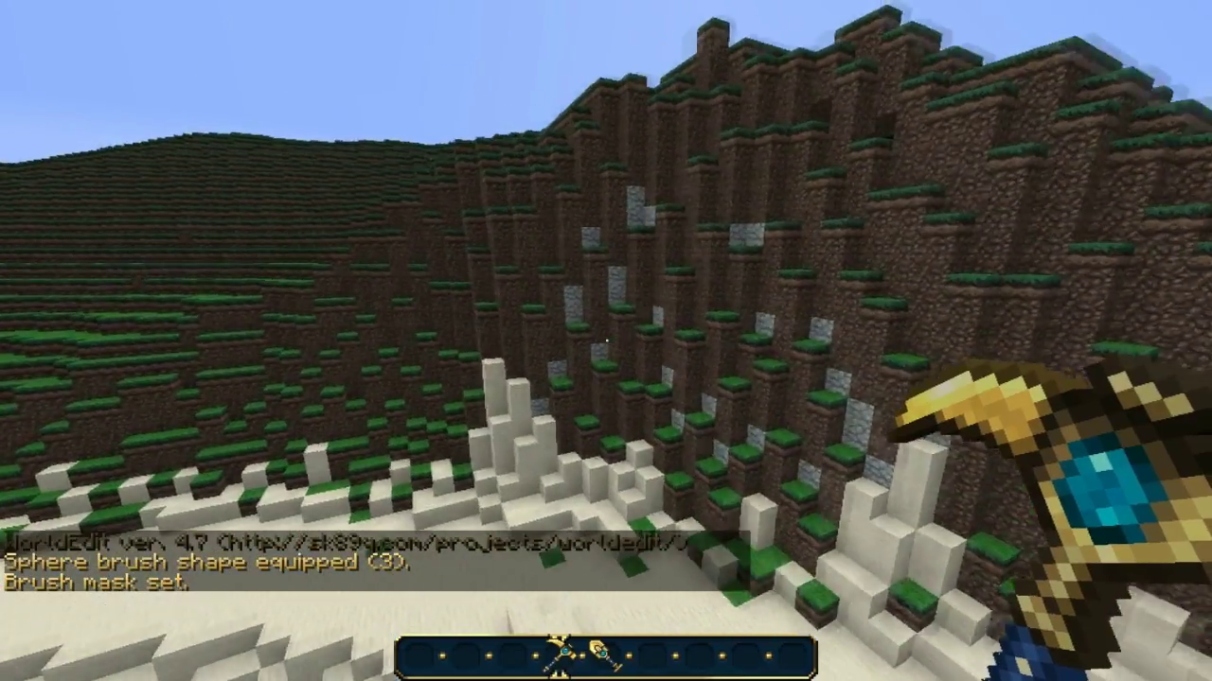
pyautogui.press('t')
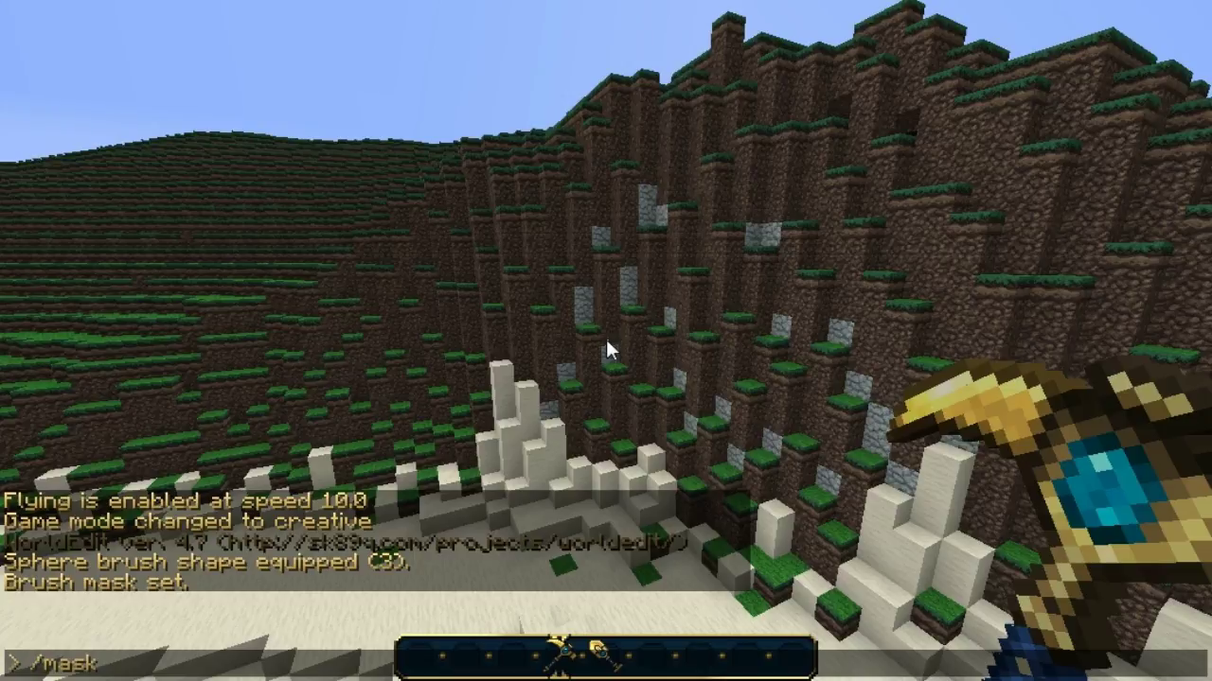
pyautogui.press('Return')
pyautogui.press('t')
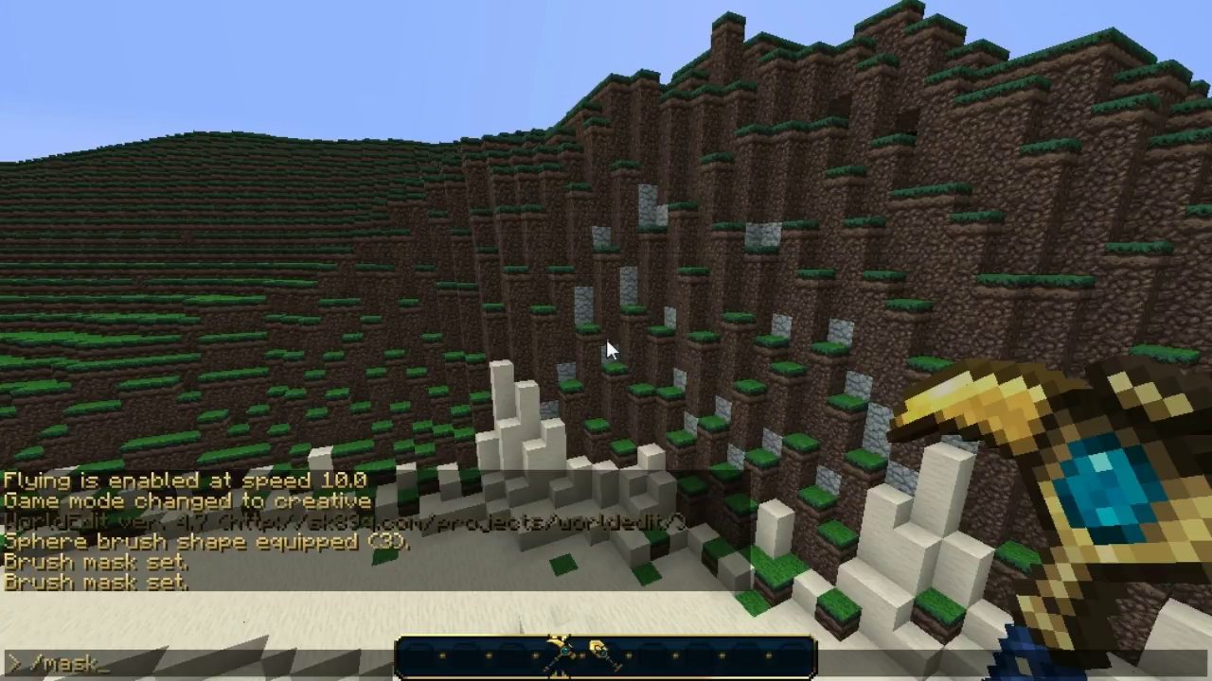
pyautogui.press('Return')
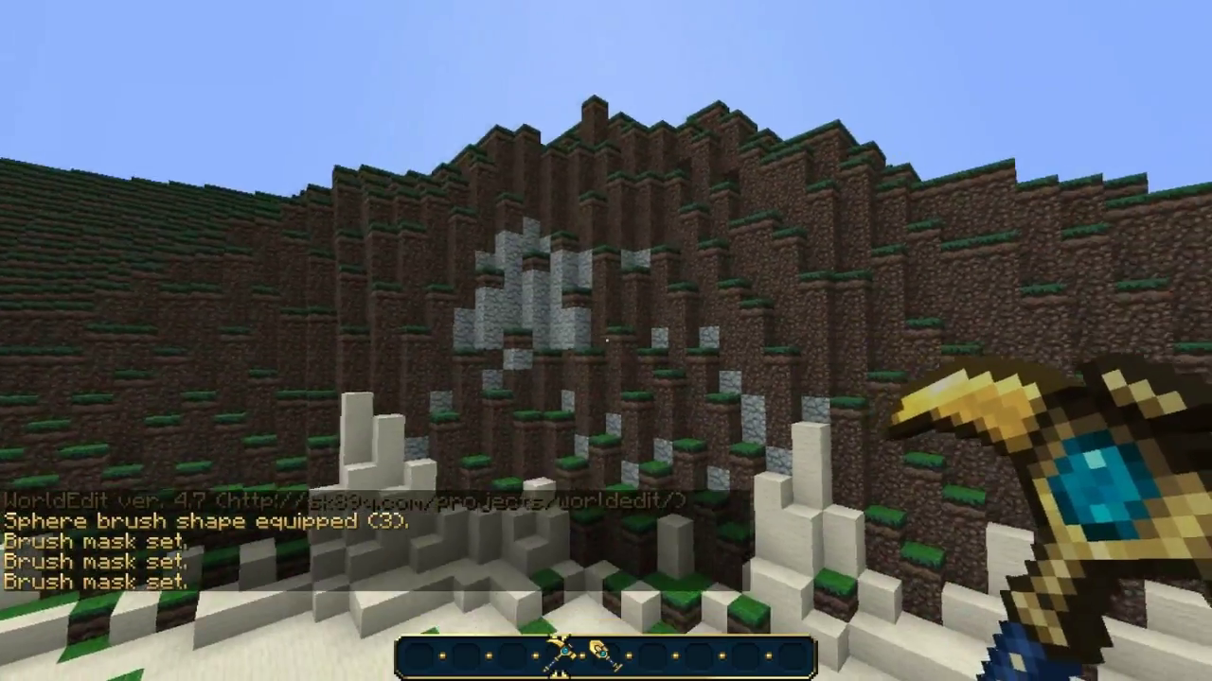
# Step: Paint stone over the exposed dirt of the steep cliff behind the beach, then back off over the bay
pyautogui.rightClick(607, 340)
pyautogui.rightClick(606, 340)
pyautogui.rightClick(606, 340)
pyautogui.rightClick(607, 340)
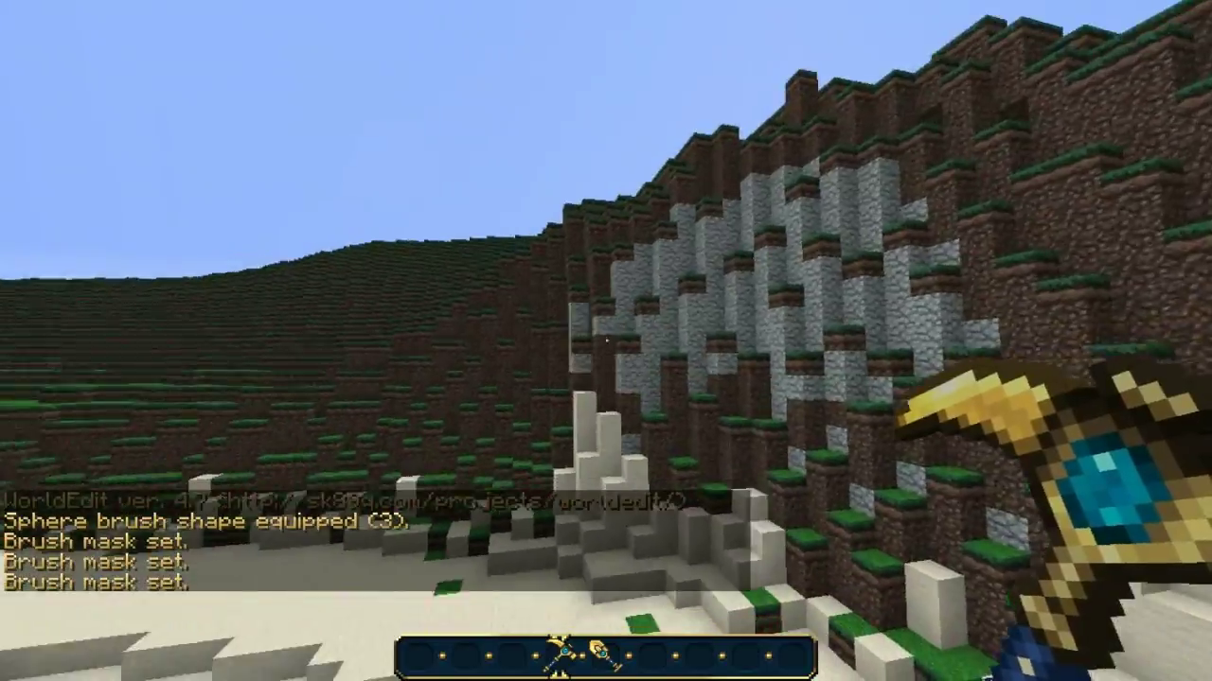
pyautogui.press('a')
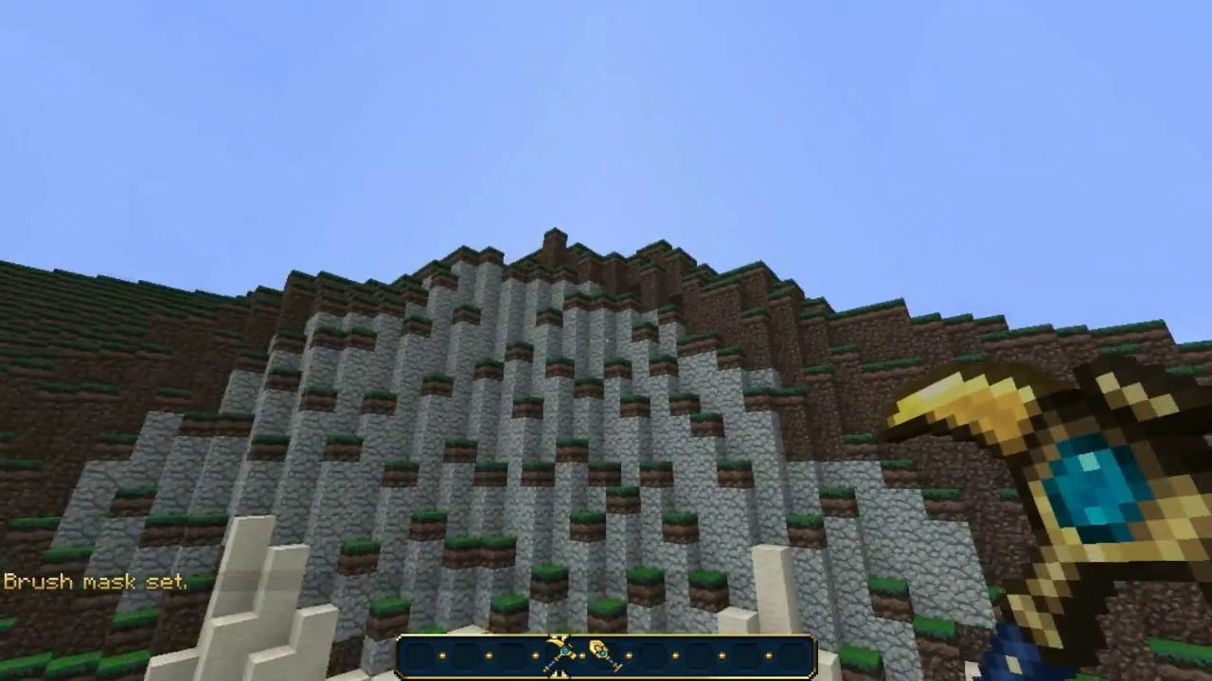
pyautogui.press('s')
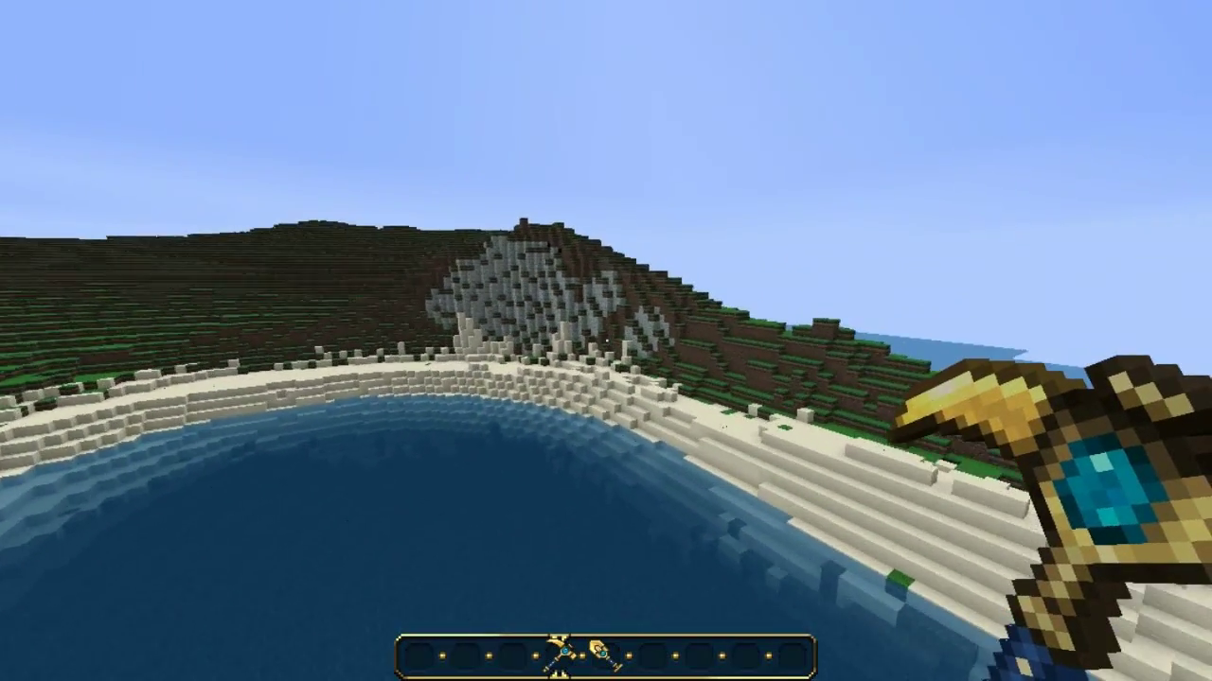
# Step: Undo the most recent stone brush strokes on the cliff
pyautogui.hotkey('ctrl', 'z')
pyautogui.hotkey('ctrl', 'z')
pyautogui.hotkey('ctrl', 'z')
pyautogui.hotkey('ctrl', 'z')
pyautogui.hotkey('ctrl', 'z')
pyautogui.hotkey('ctrl', 'z')
pyautogui.hotkey('ctrl', 'z')
pyautogui.hotkey('ctrl', 'z')
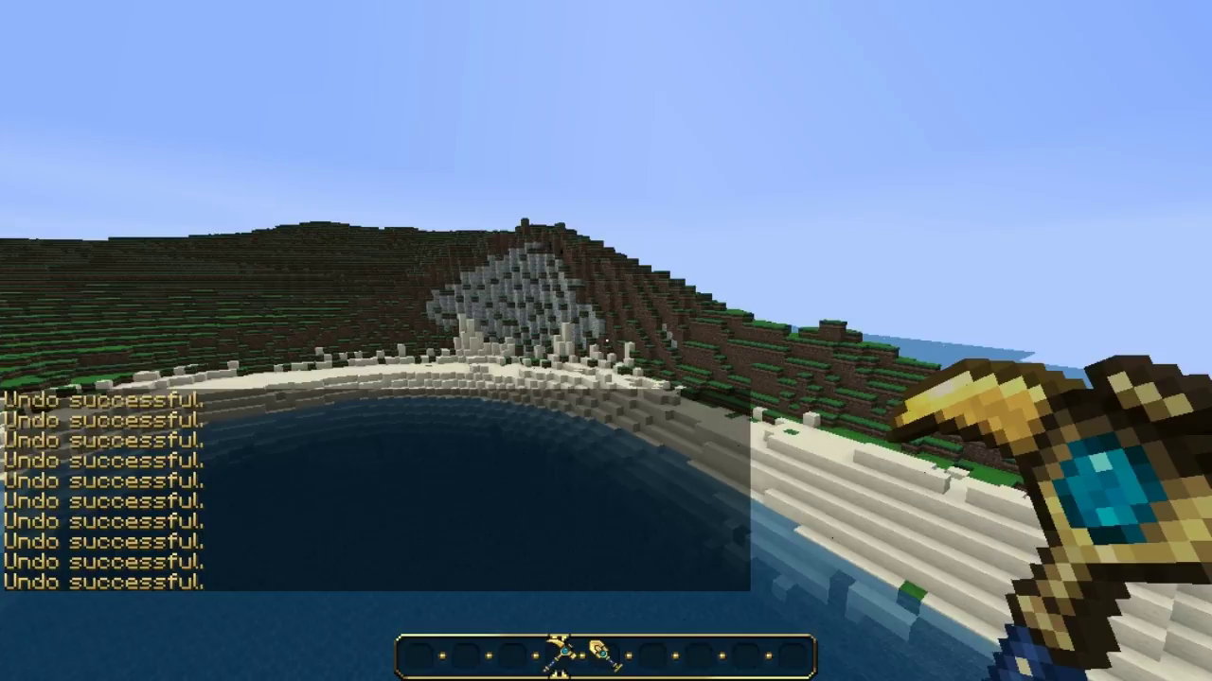
# Step: Paint more stone across the cliff face and onto the bare dirt of the rounded hill beside the beach
pyautogui.rightClick(607, 341)
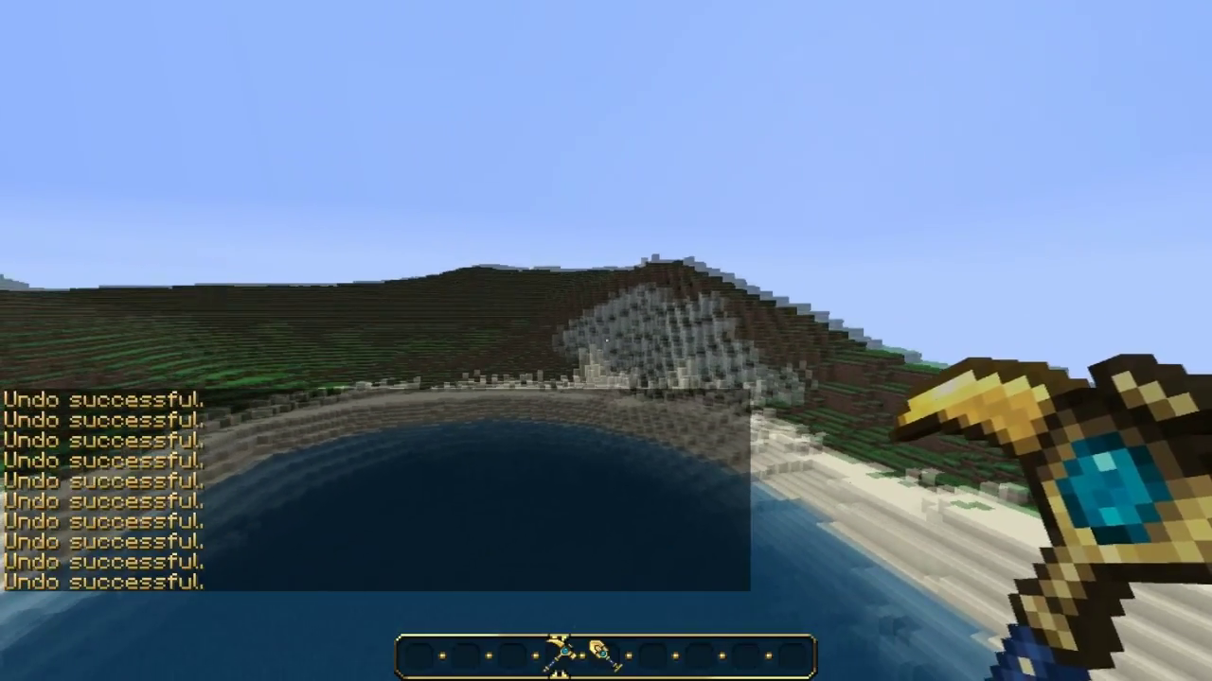
pyautogui.press('w')
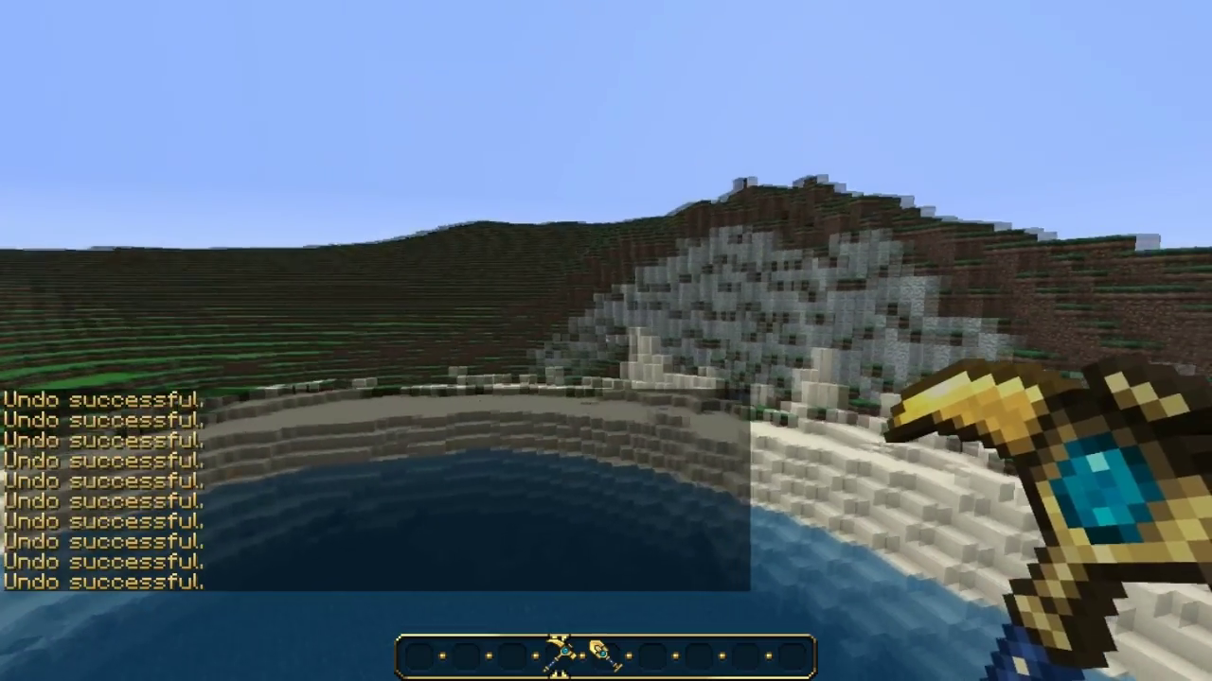
pyautogui.press('space')
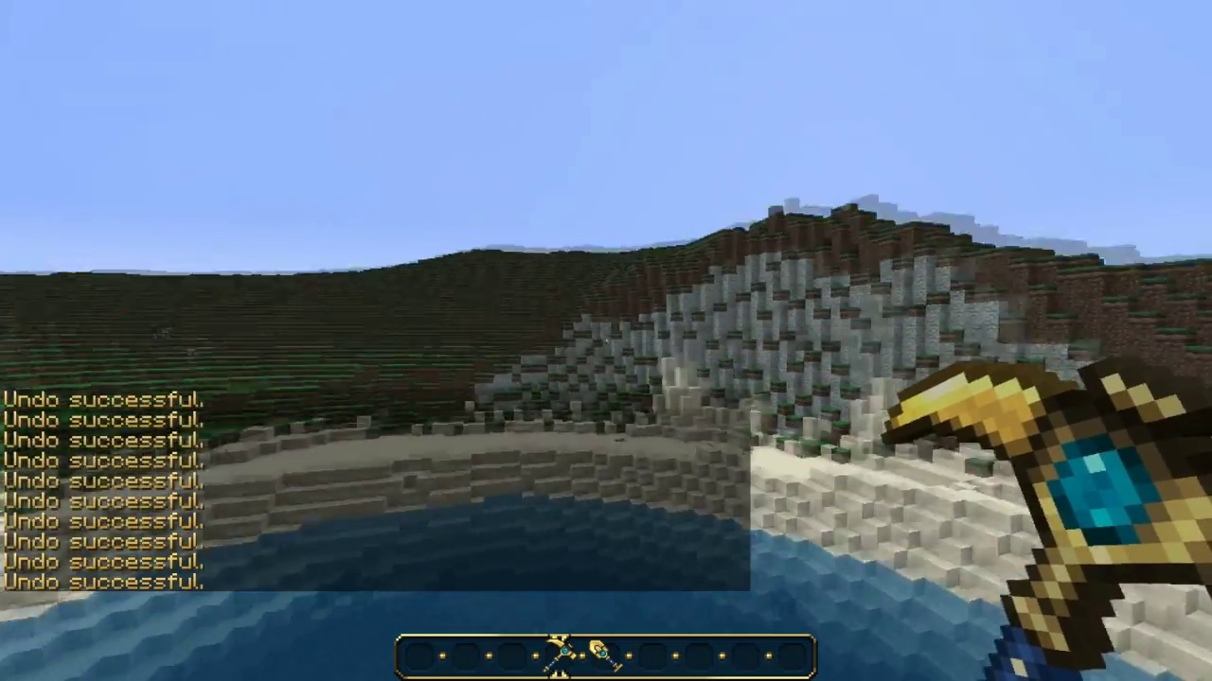
pyautogui.press('s')
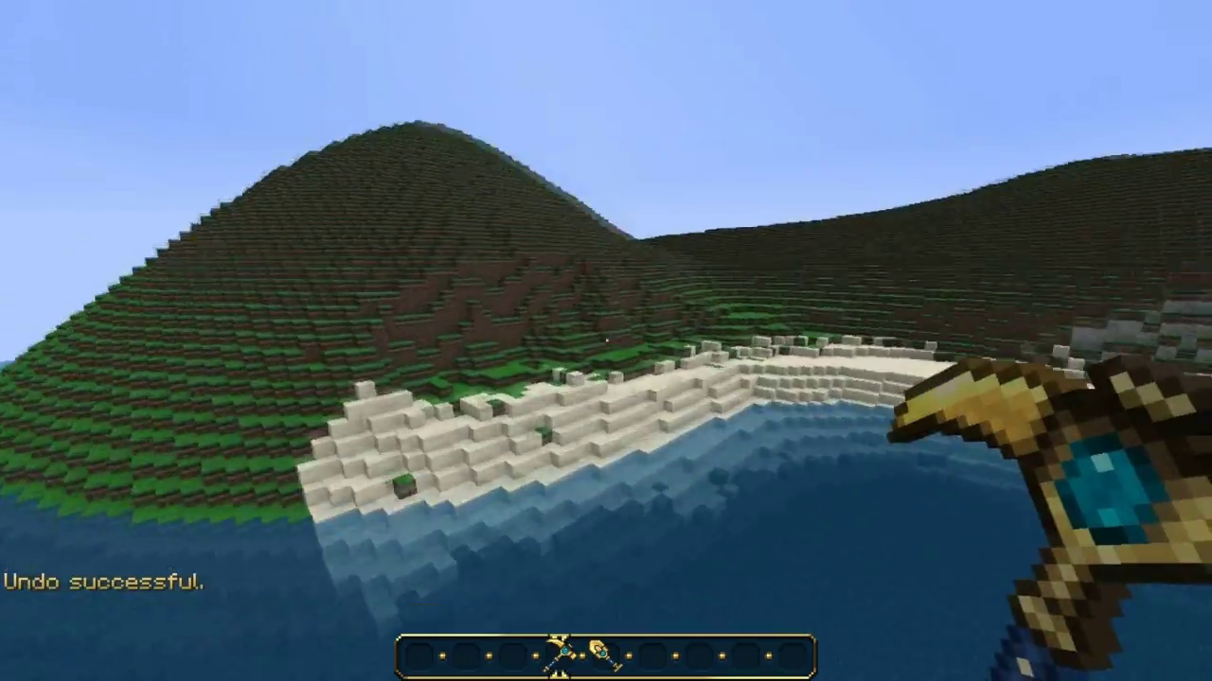
pyautogui.press('w')
pyautogui.rightClick(605, 341)
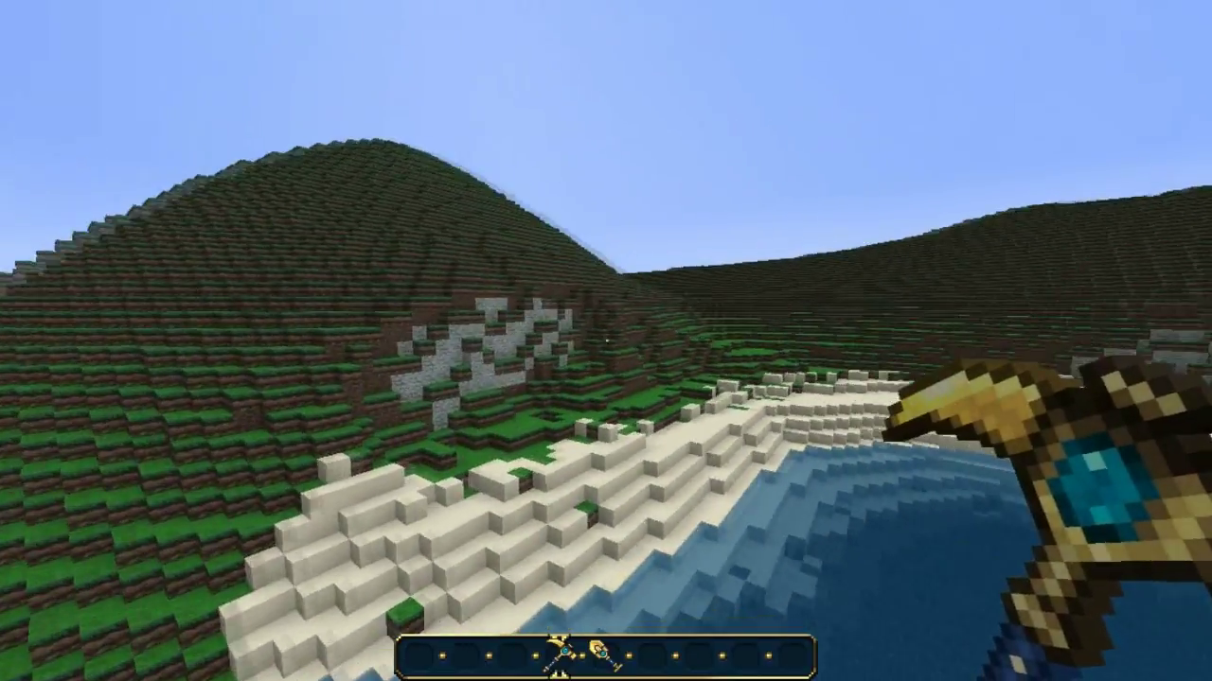
# Step: Equip the shovel with a smooth brush using /br smooth and smooth the hillside around the stone patches
pyautogui.press('t')
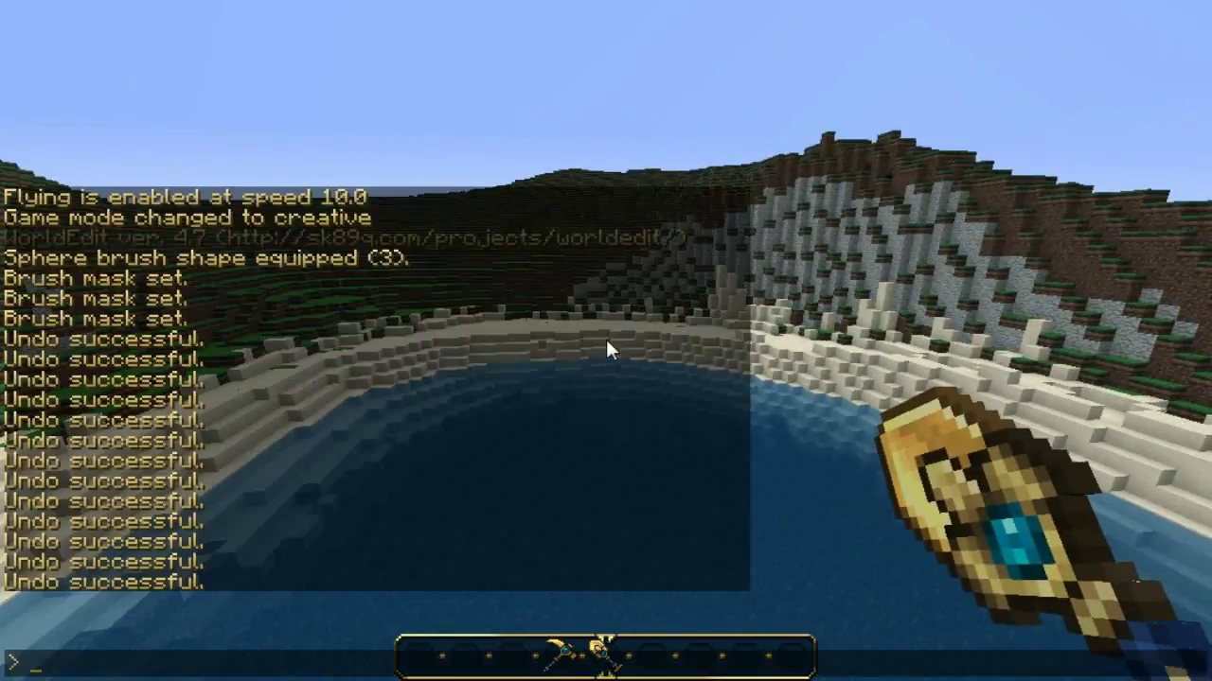
pyautogui.write('/br smooth')
pyautogui.press('Return')
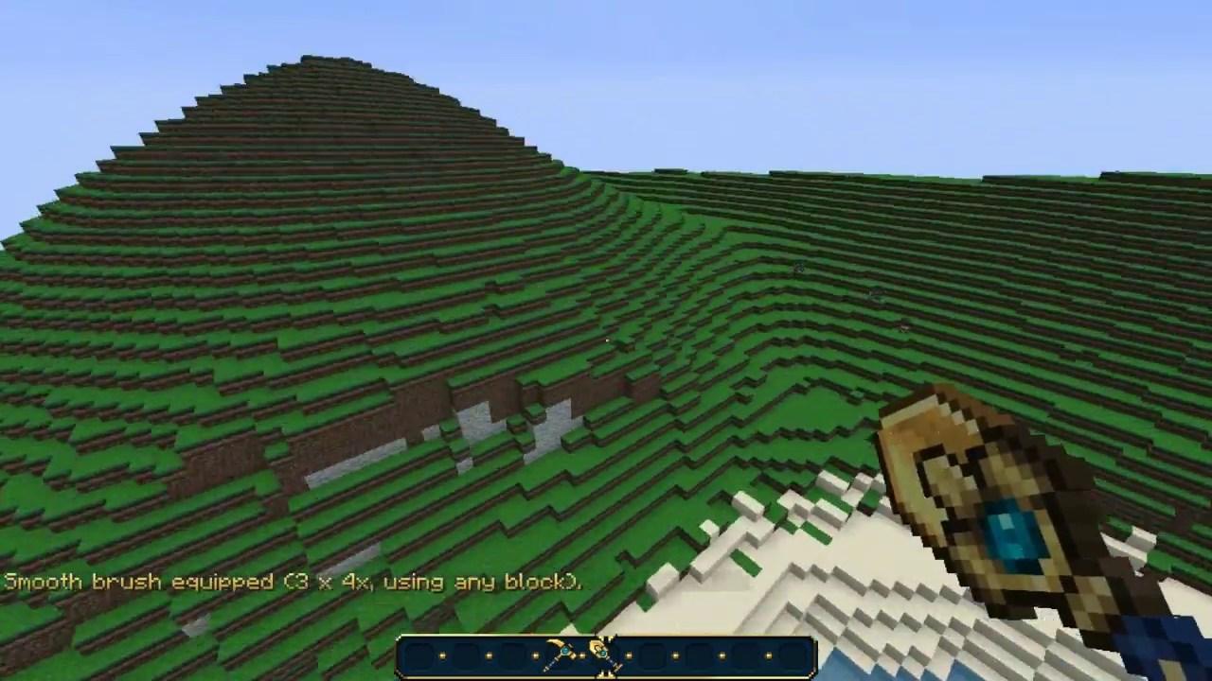
pyautogui.rightClick(605, 340)
pyautogui.rightClick(605, 340)
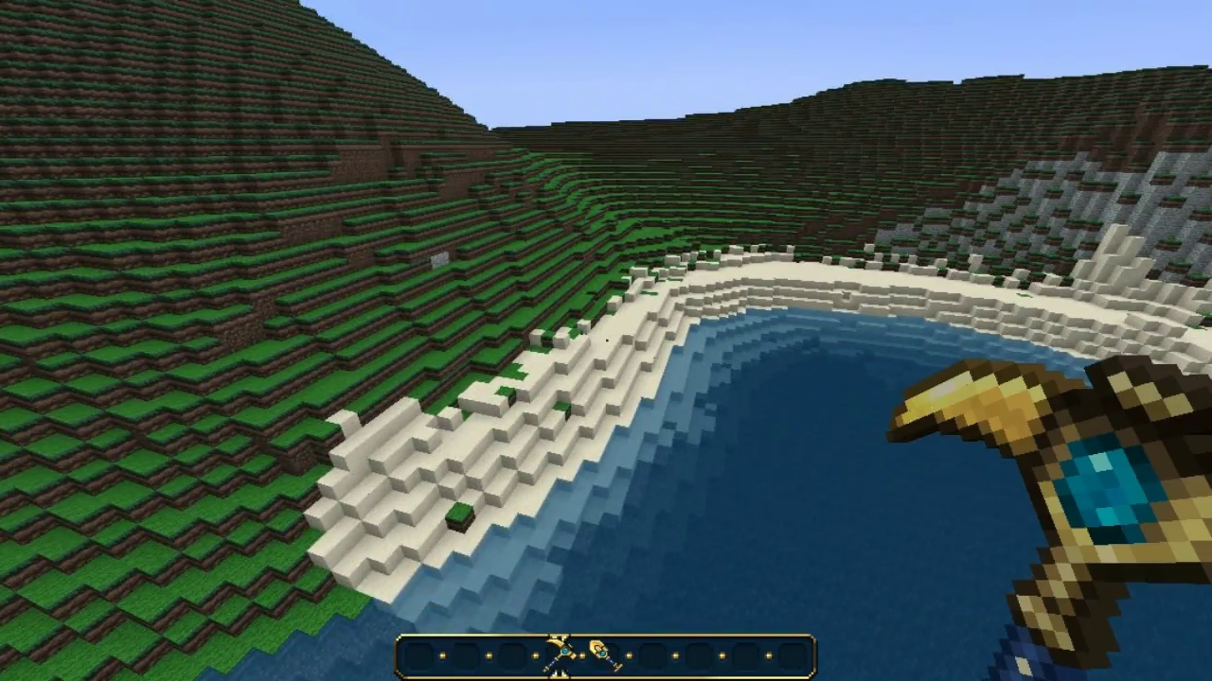
# Step: Equip the pickaxe with a grass cylinder brush of radius 5 using /br cyl grass 5, masked to sand
pyautogui.press('t')
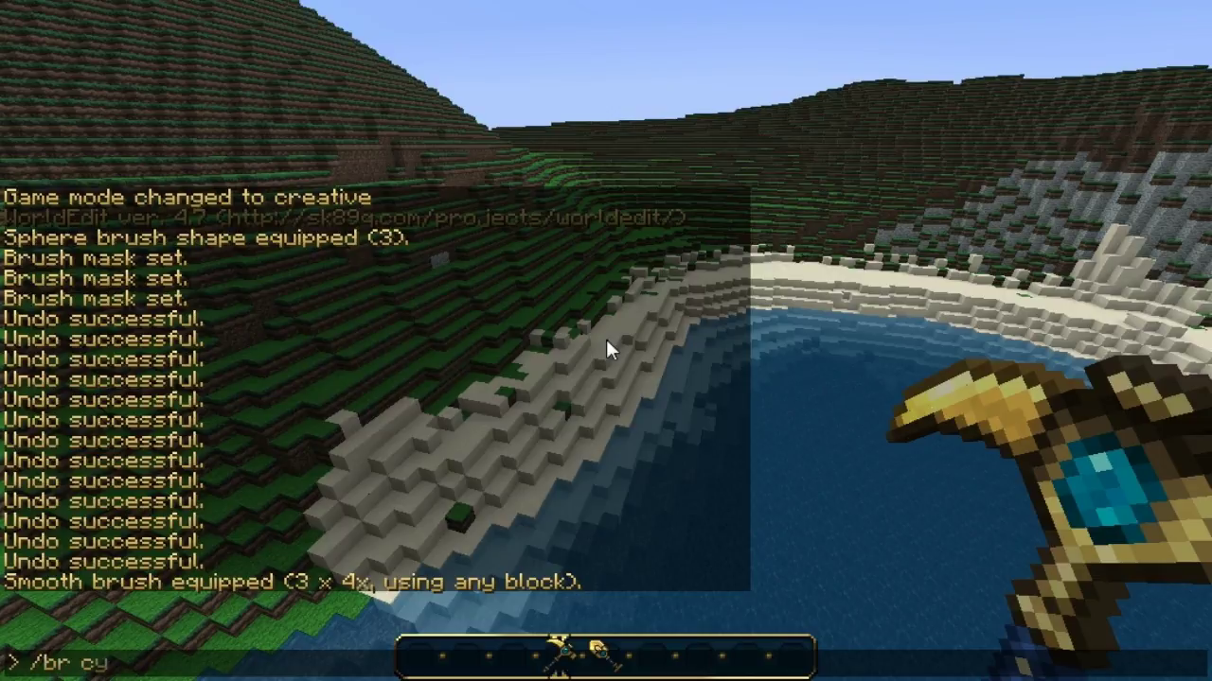
pyautogui.write('/br cyl grass 5')
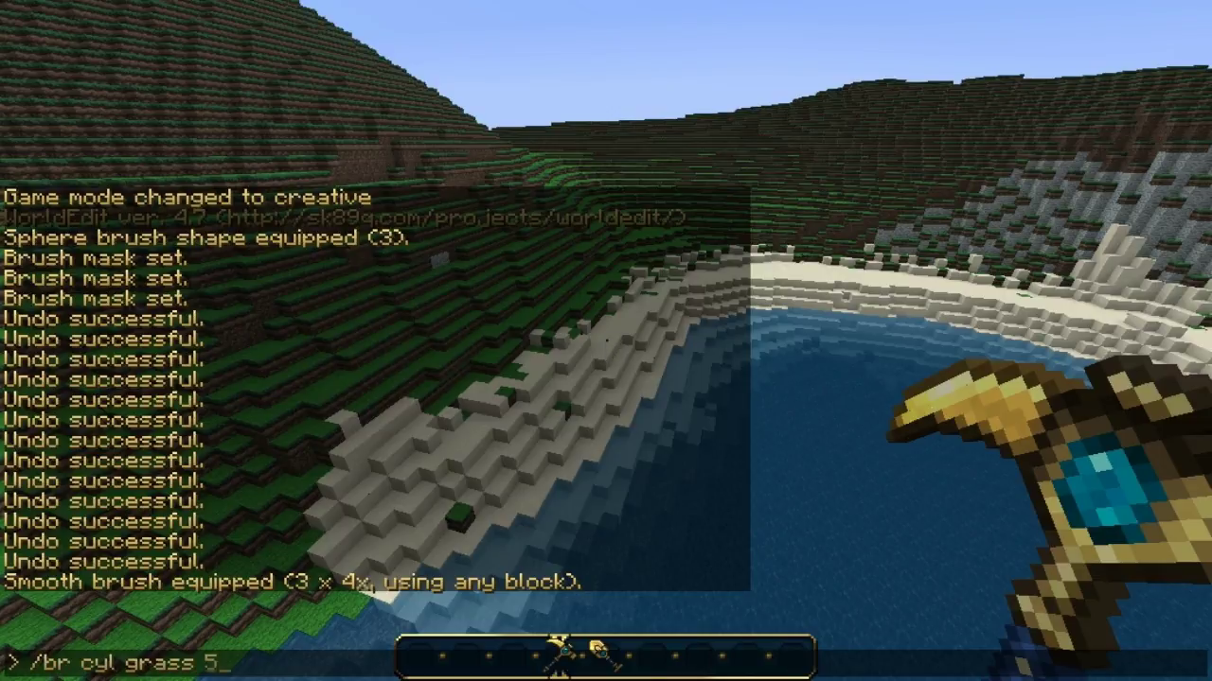
pyautogui.press('Return')
pyautogui.write('t/mask sand')
pyautogui.press('Return')
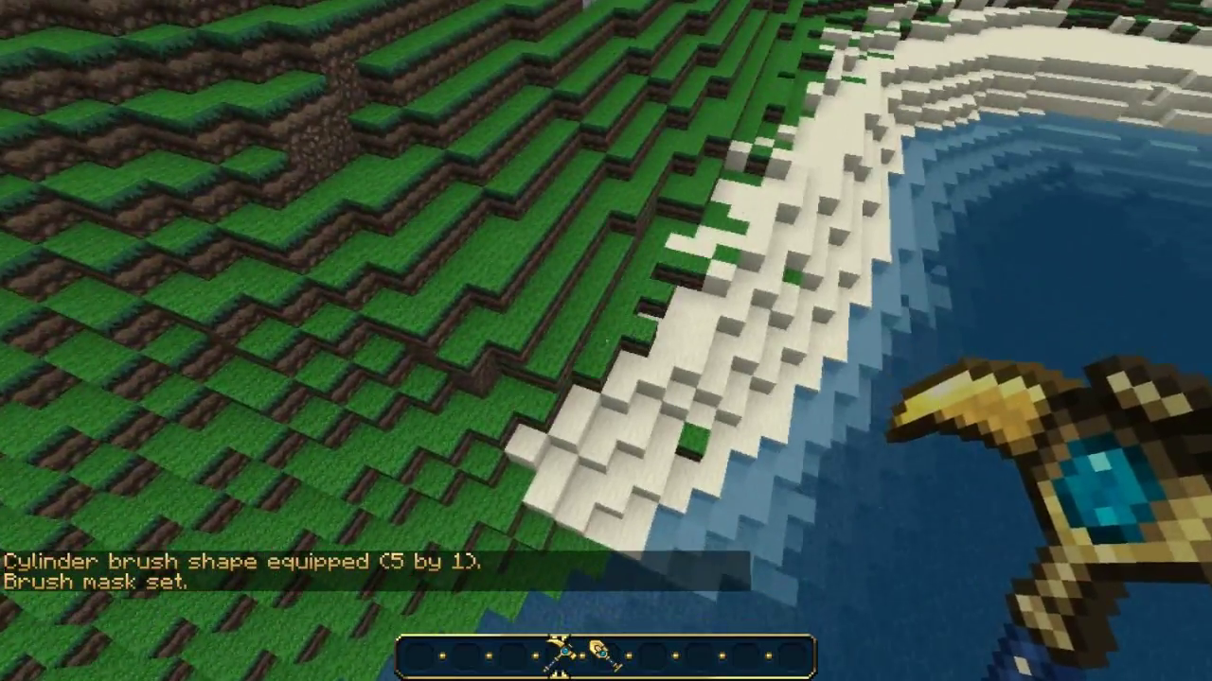
# Step: Paint grass over the raised sand blocks along the inland edge of the beach below the rounded hill
pyautogui.rightClick(606, 340)
pyautogui.rightClick(606, 341)
pyautogui.rightClick(606, 341)
pyautogui.press('s')
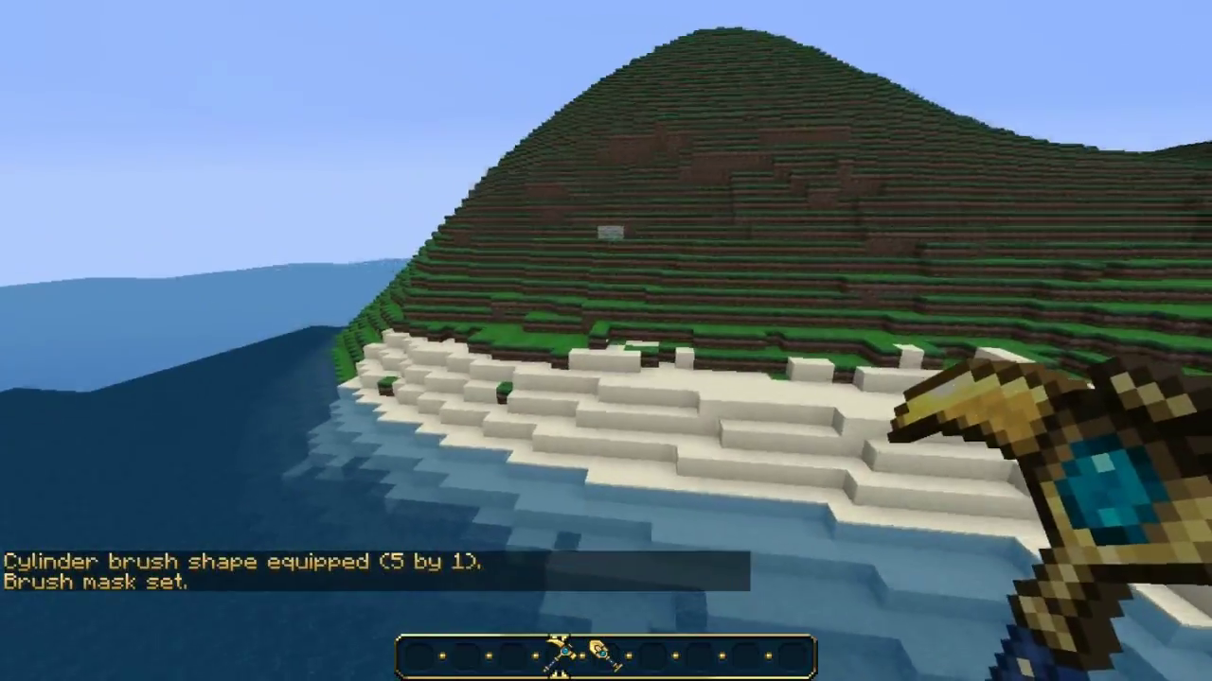
pyautogui.rightClick(606, 340)
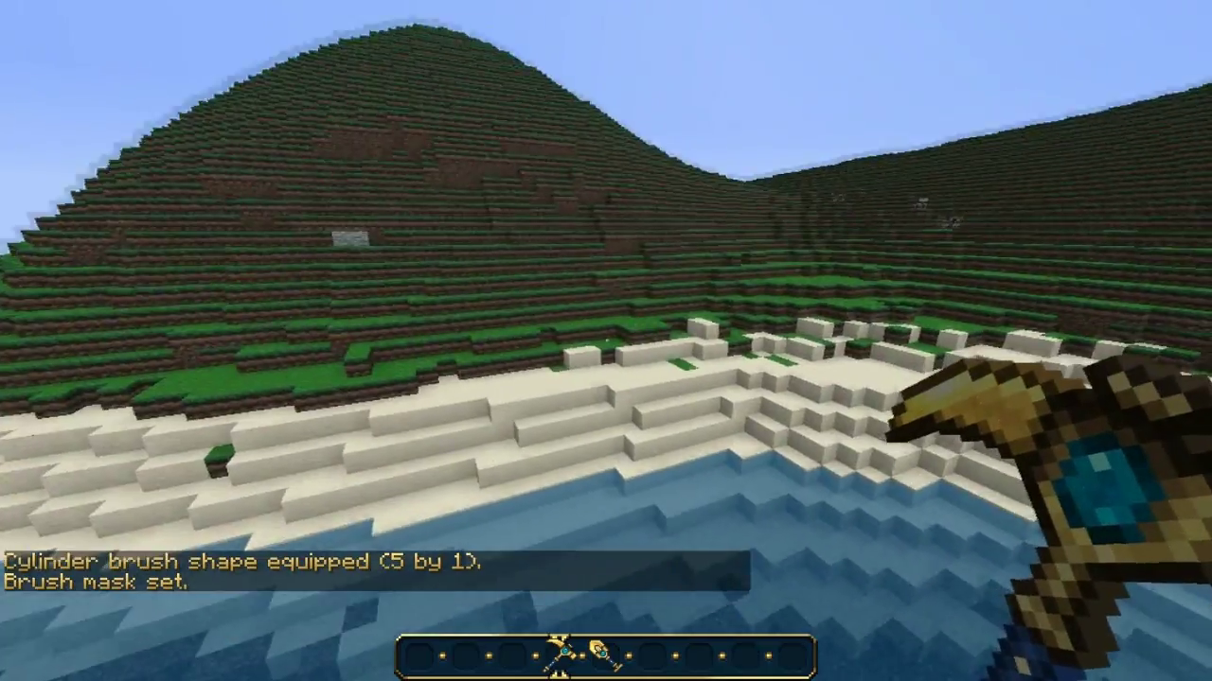
pyautogui.press('w')
pyautogui.rightClick(606, 340)
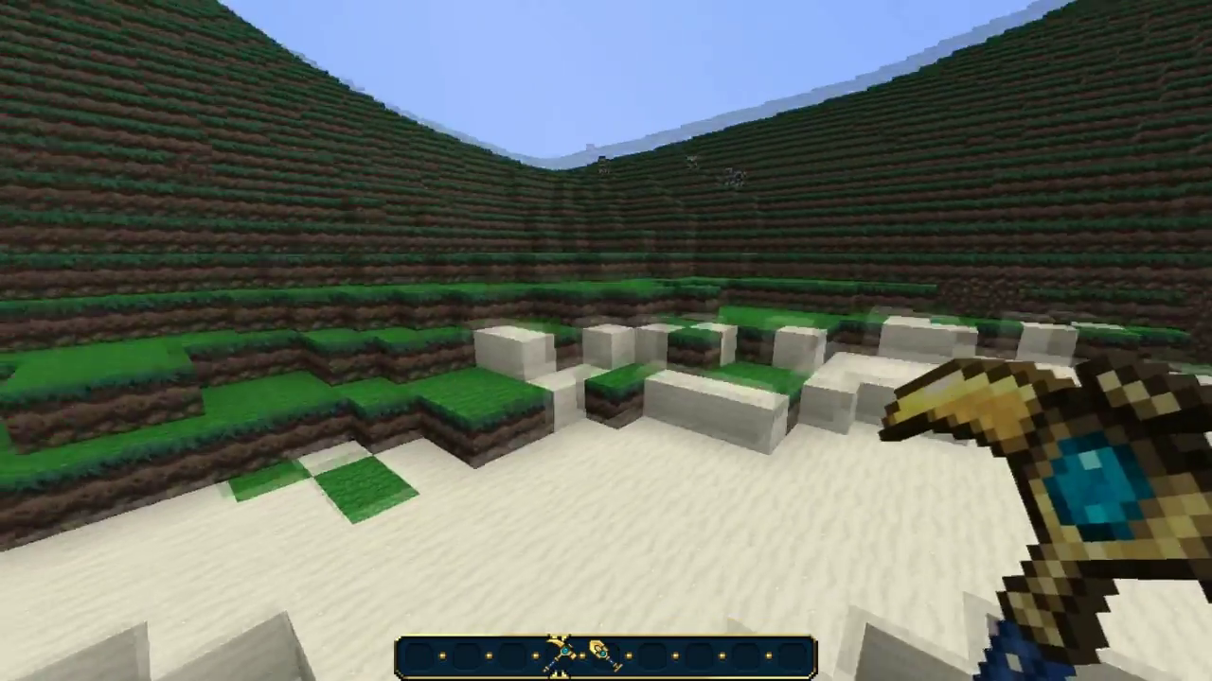
# Step: Smooth the rest of the beach edge and paint grass over the stray sand blocks below the stone cliff
pyautogui.scroll(-2, 606, 340)
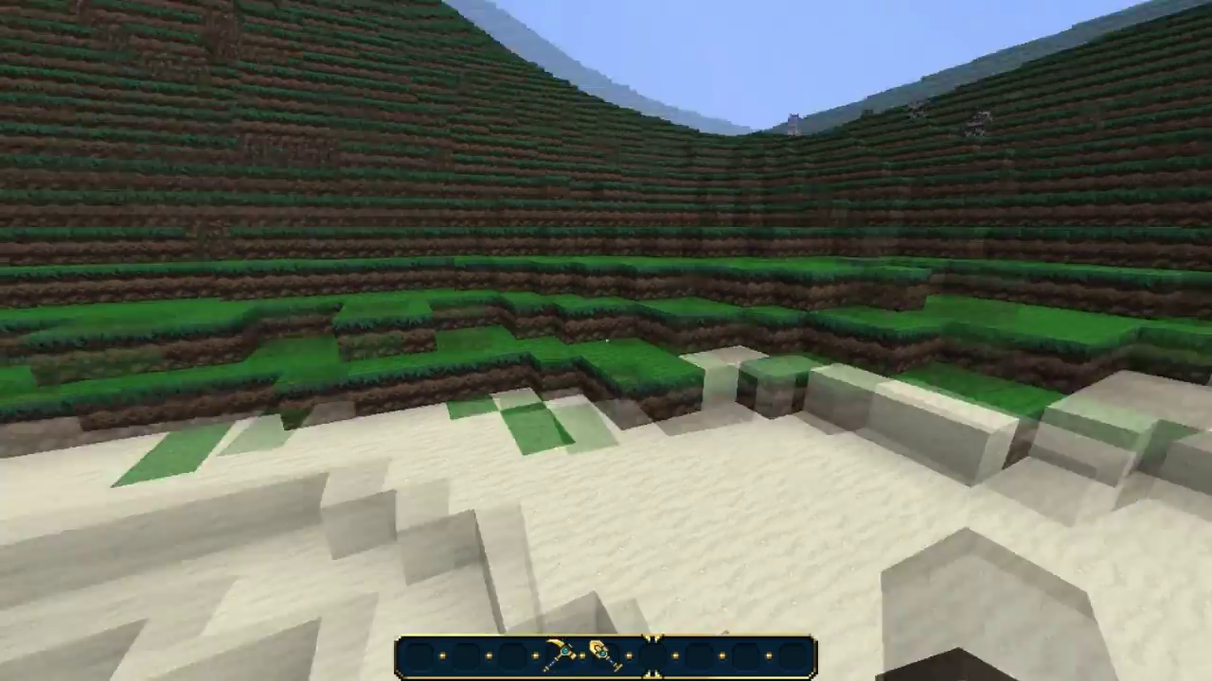
pyautogui.scroll(1, 605, 341)
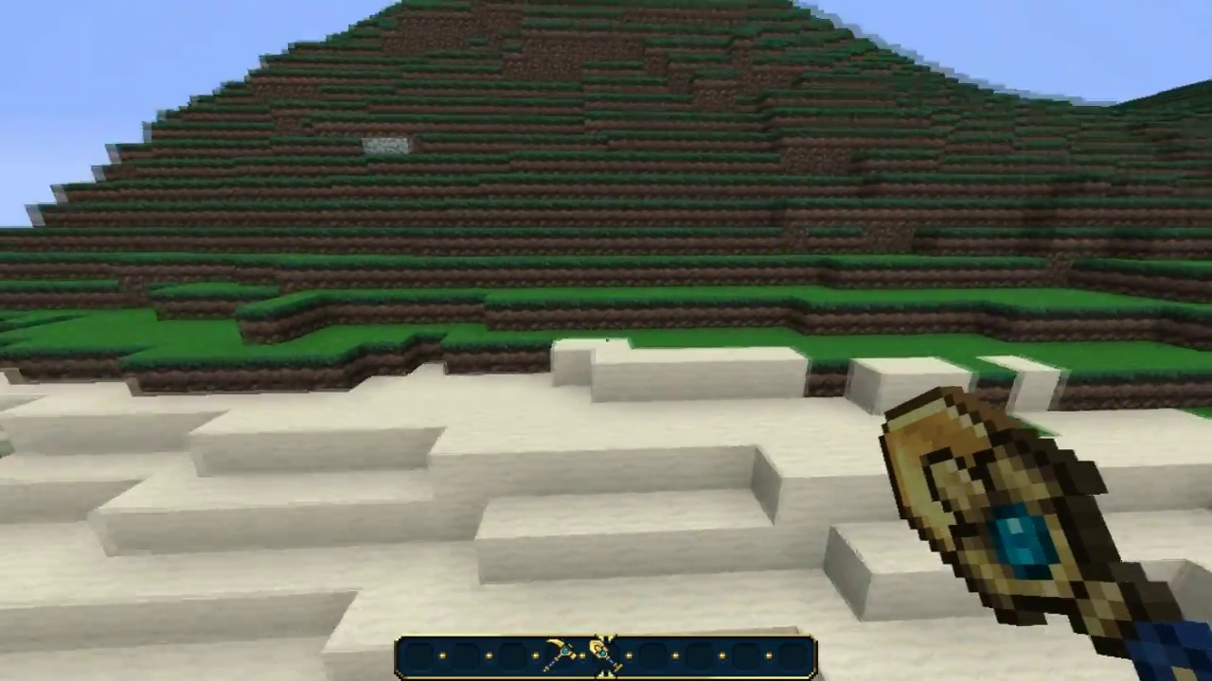
pyautogui.press('space')
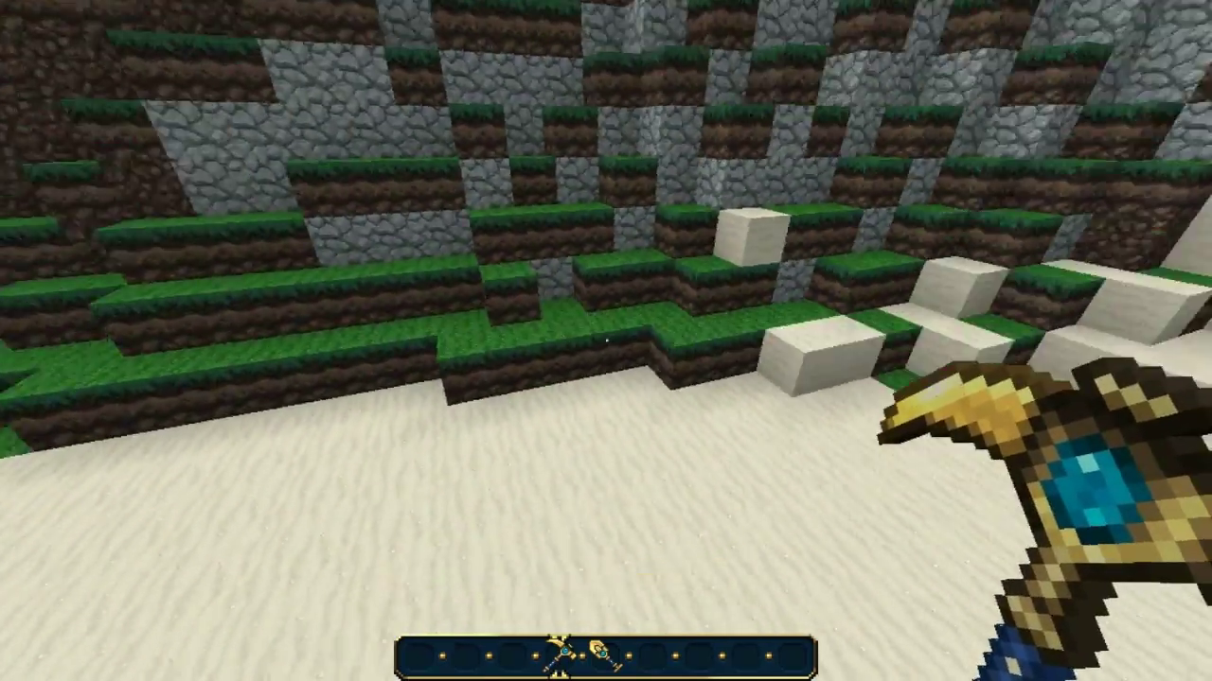
pyautogui.rightClick(605, 341)
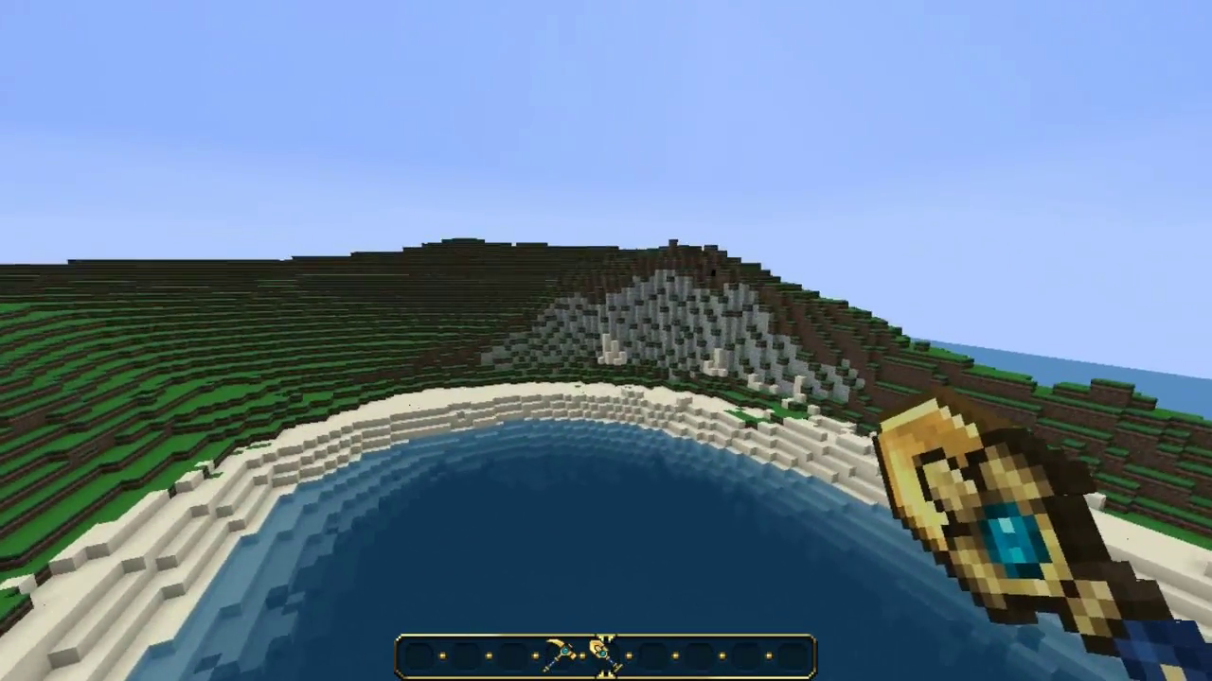
# Step: Equip the pickaxe with an air sphere brush of radius 5 using /br sphere air 5 and set its mask
pyautogui.scroll(1, 606, 341)
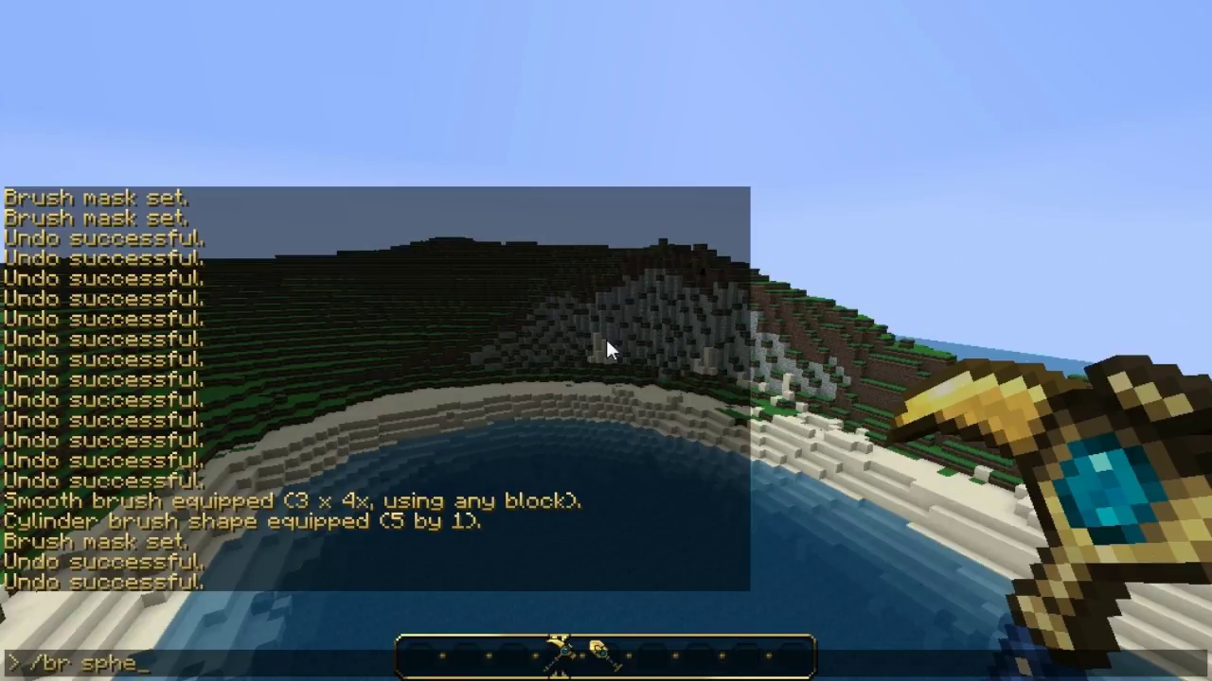
pyautogui.write('re air 5')
pyautogui.press('Return')
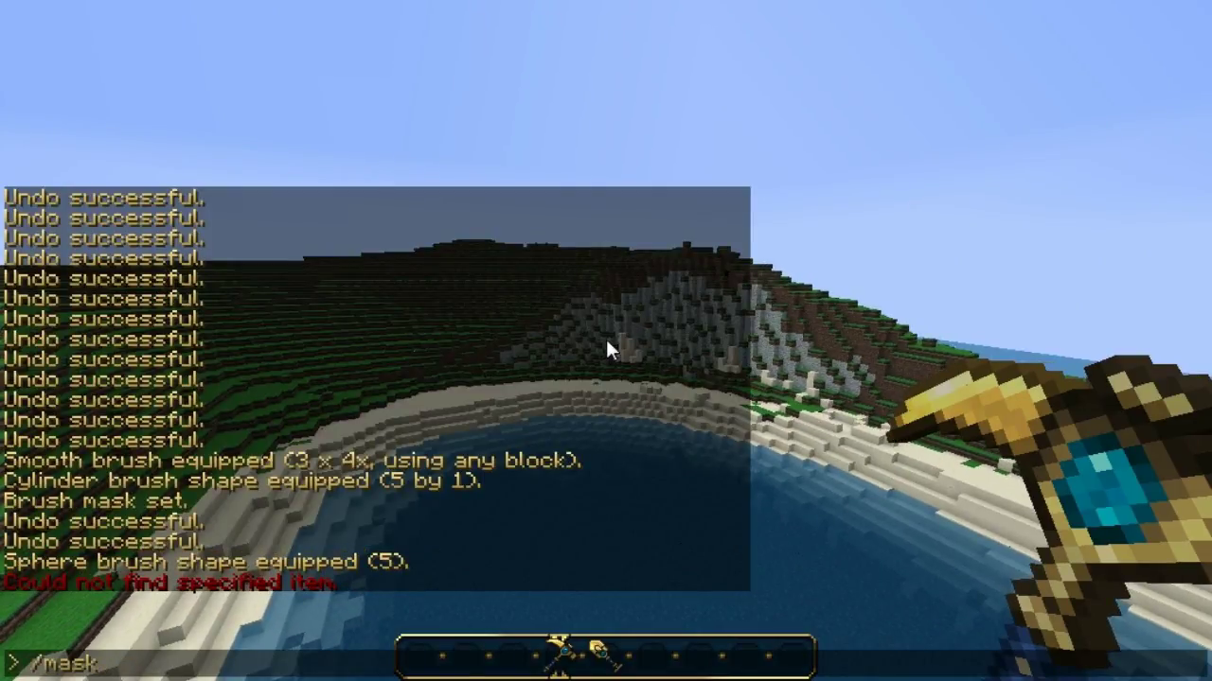
pyautogui.press('Return')
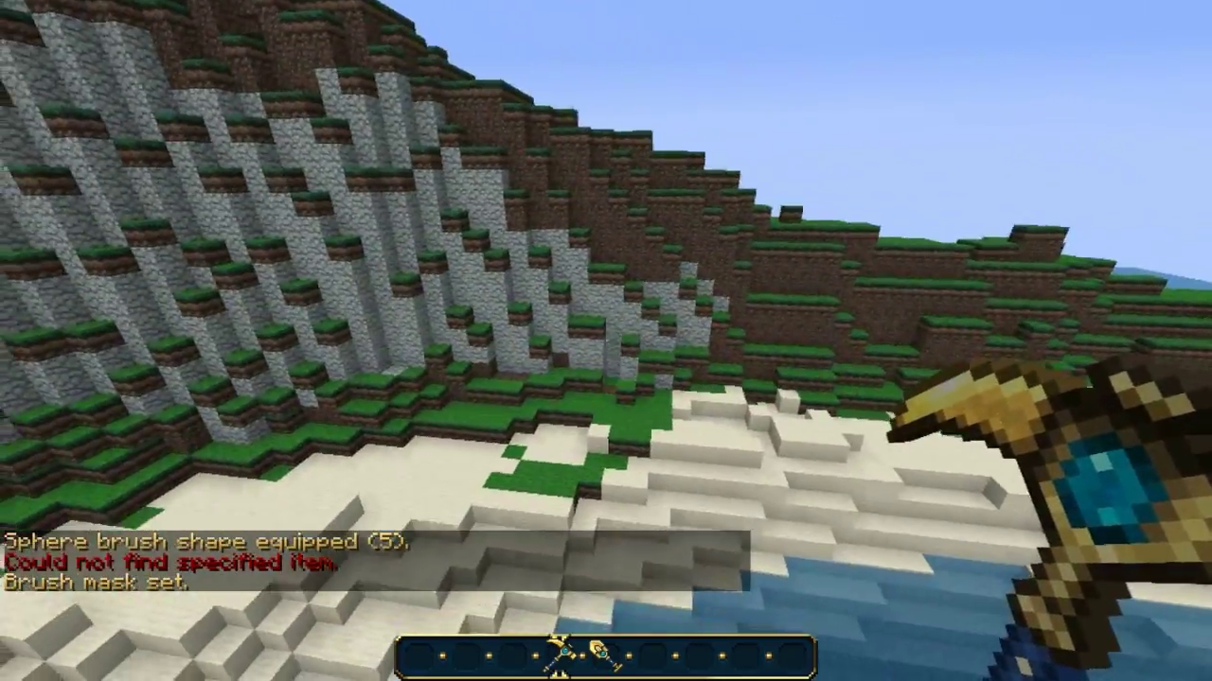
# Step: Survey the bay, the rounded hill and the wide sand beach on the far side of the island
pyautogui.scroll(-1, 605, 341)
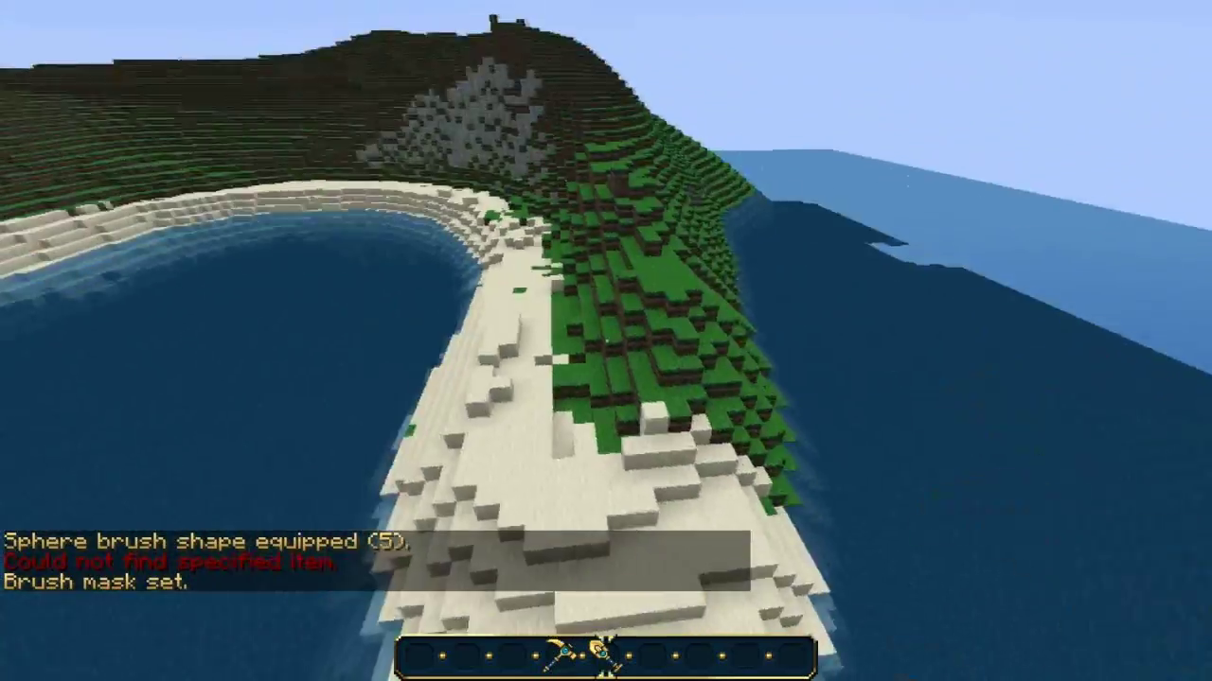
pyautogui.press('w')
pyautogui.press('s')
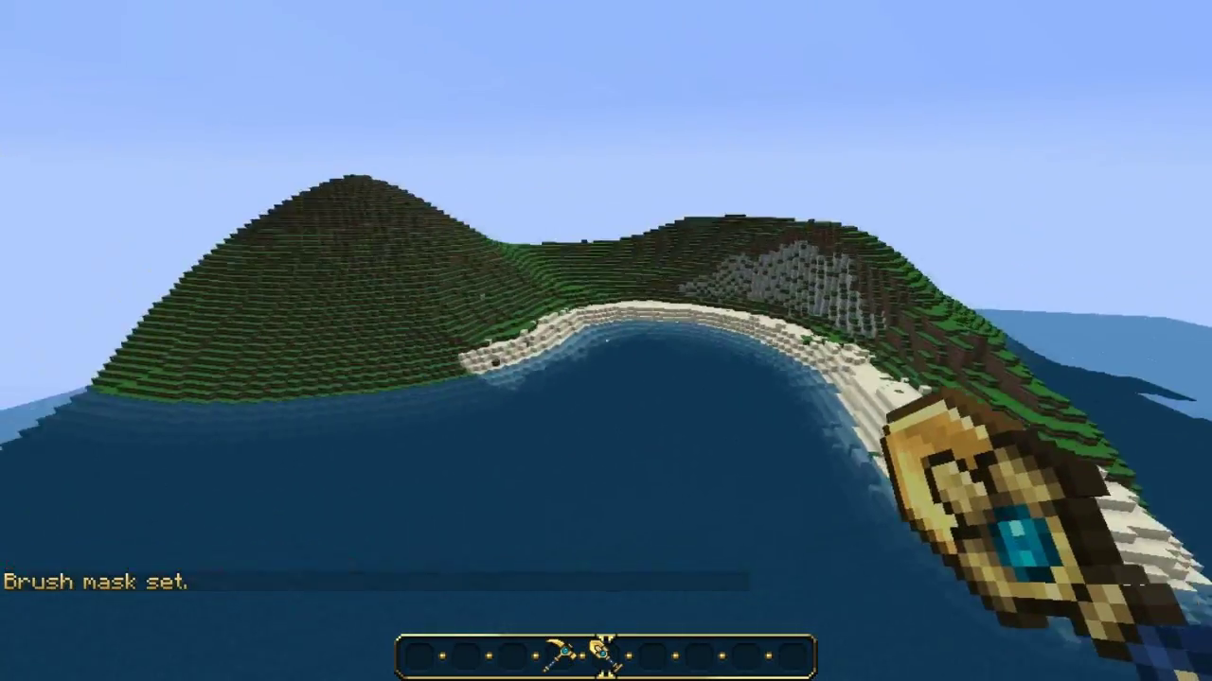
pyautogui.press('w')
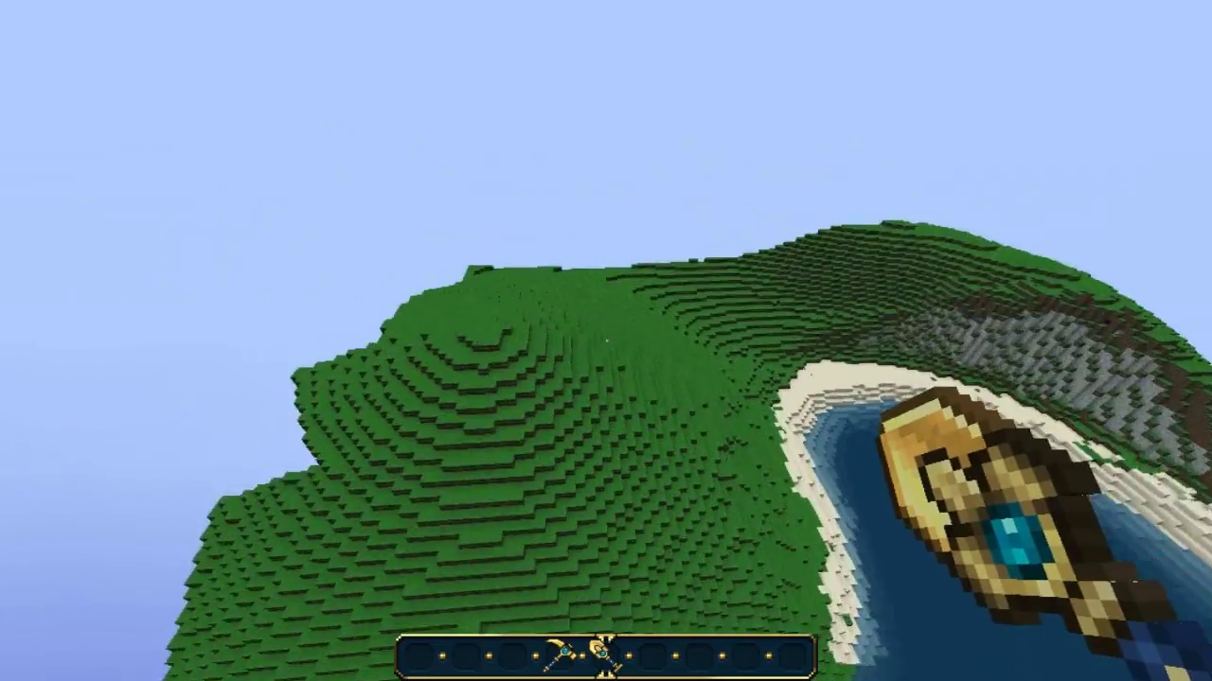
pyautogui.press('w')
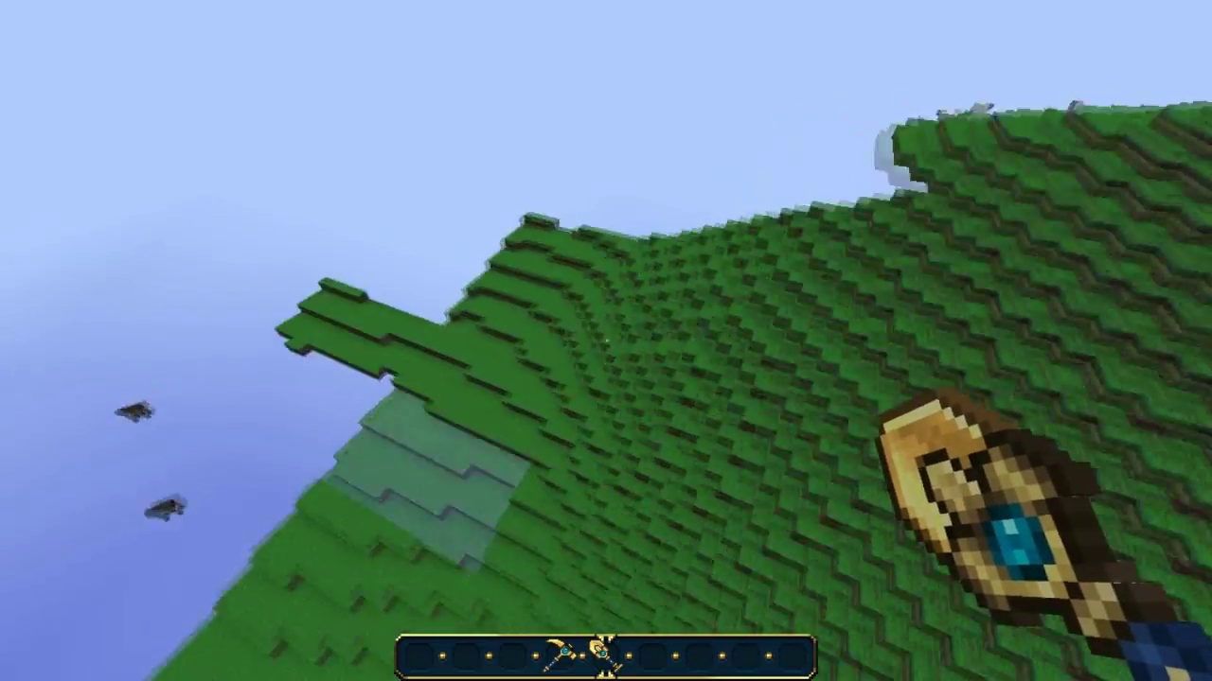
pyautogui.press('w')
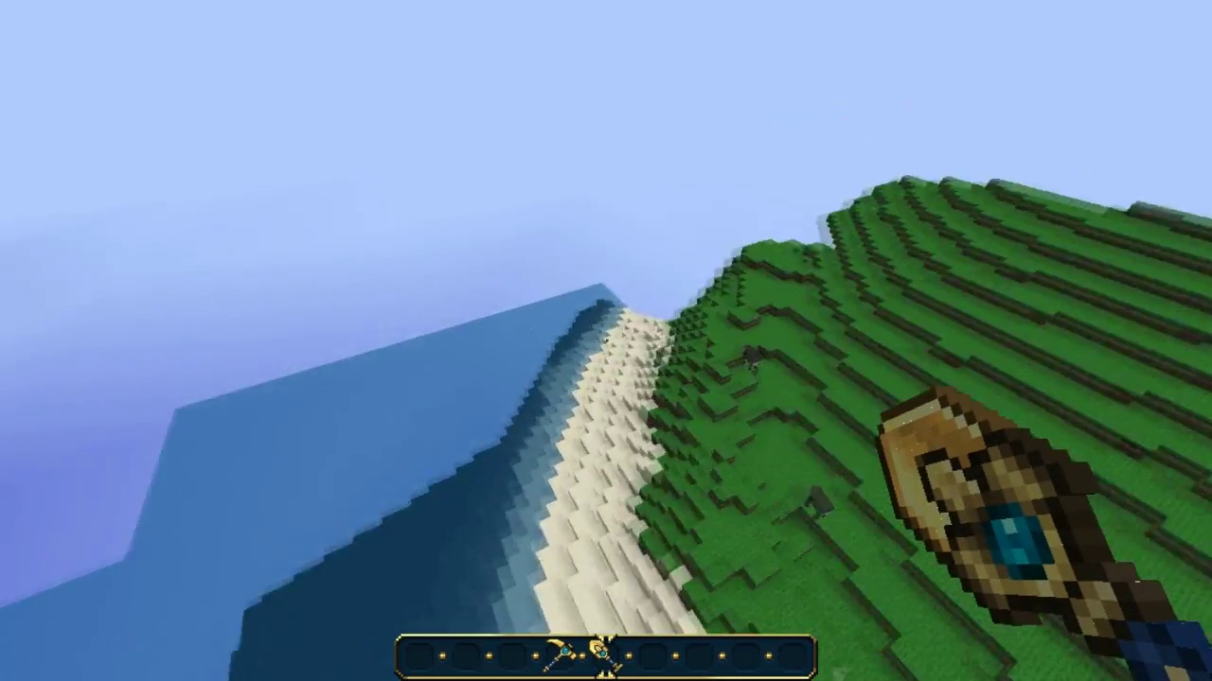
pyautogui.press('a')
pyautogui.press('w')
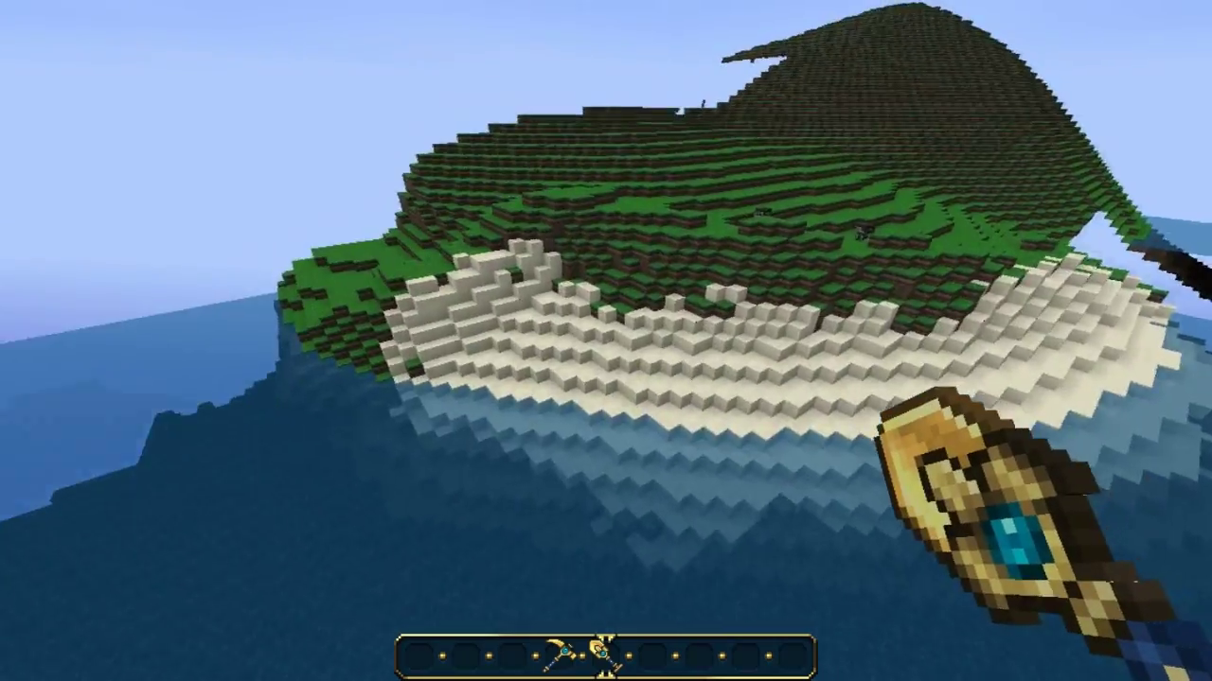
pyautogui.press('s')
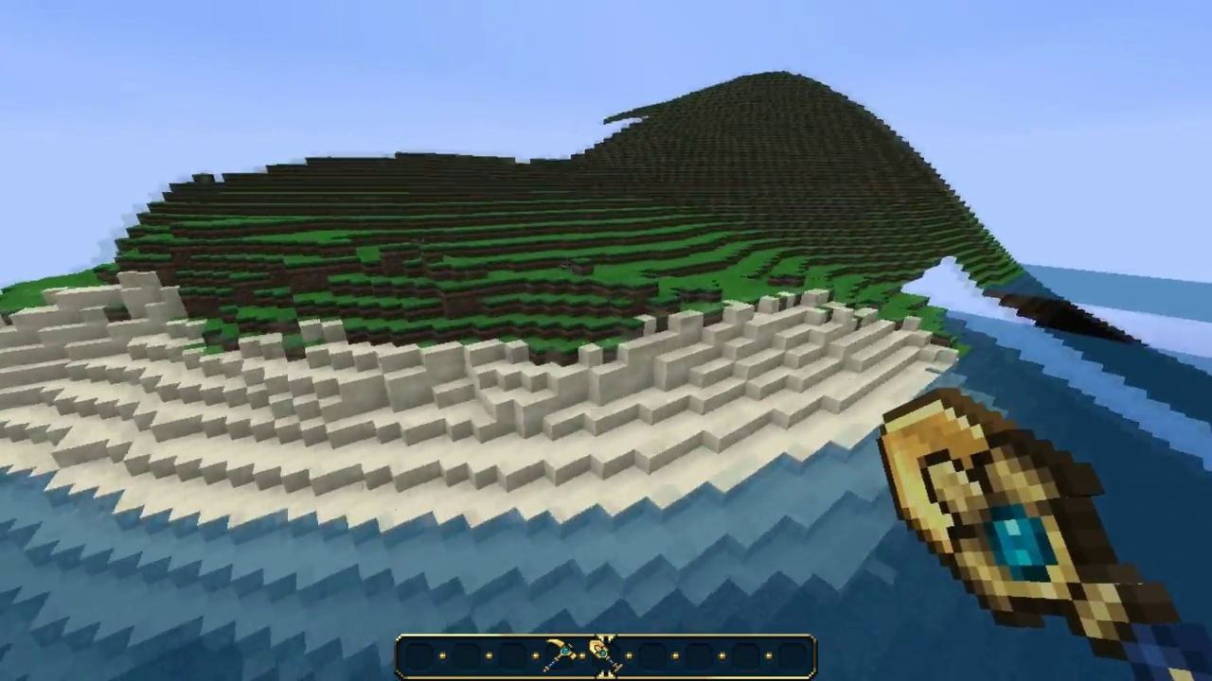
pyautogui.press('a')
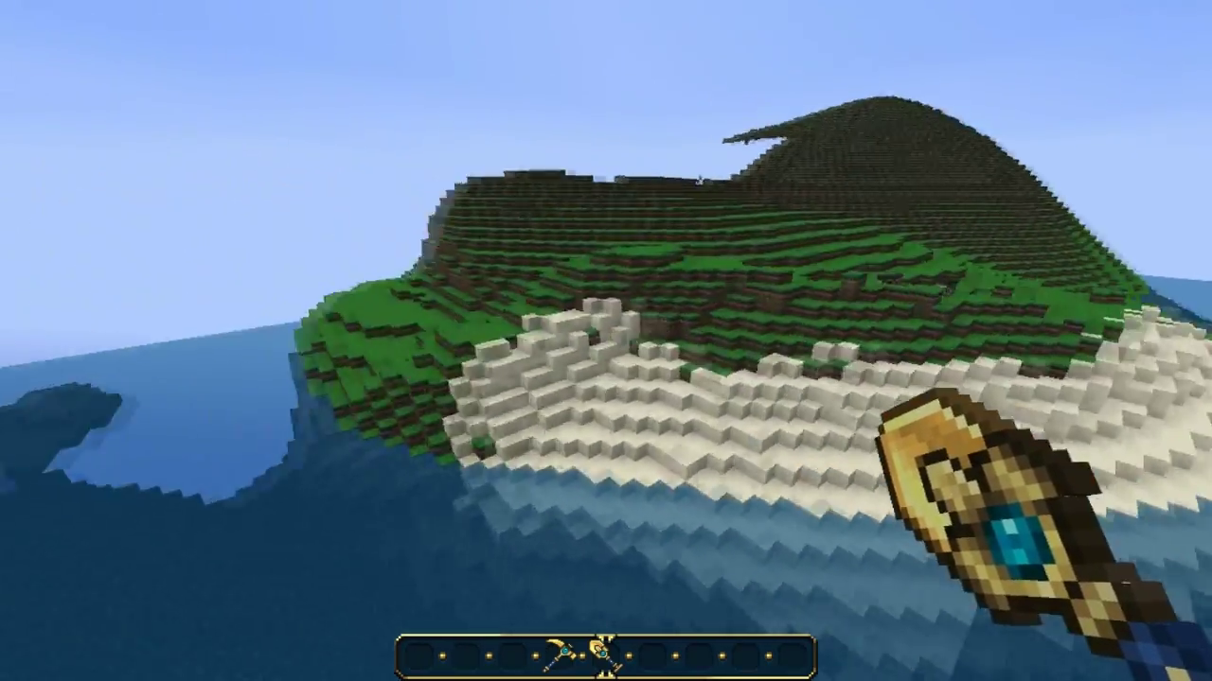
# Step: Go to the river gorge and equip the pickaxe with a stone sphere brush of radius 4 using /br sphere stone 4
pyautogui.press('w')
pyautogui.press('w')
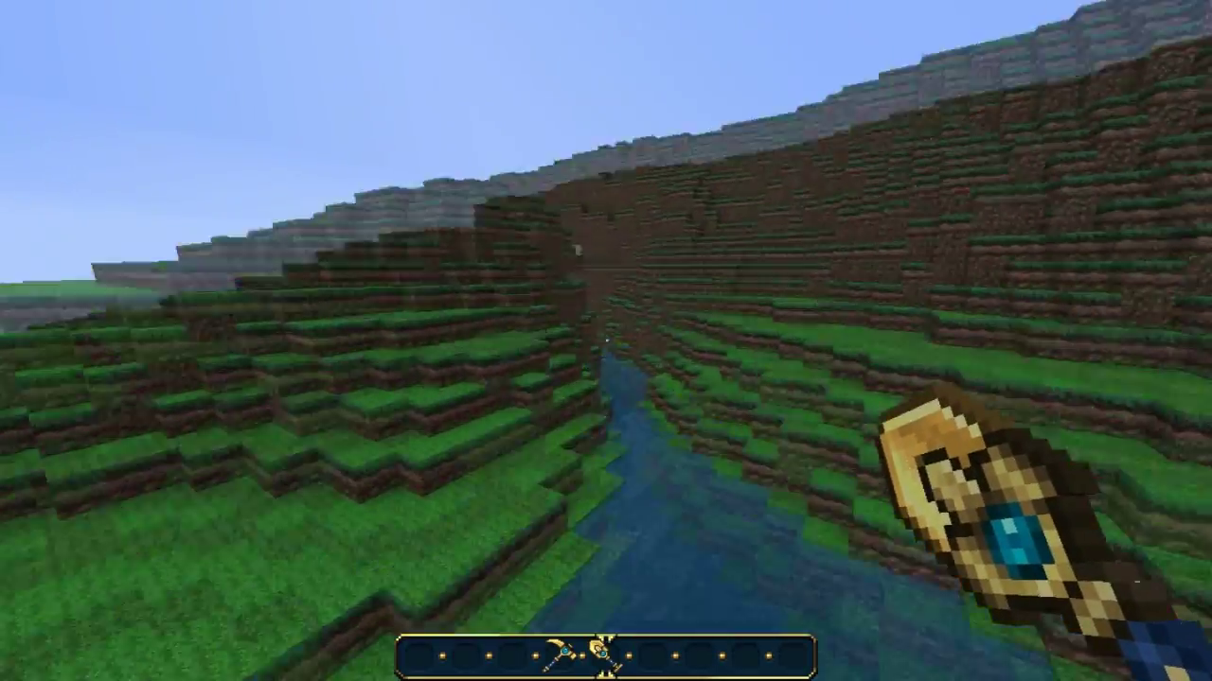
pyautogui.press('w')
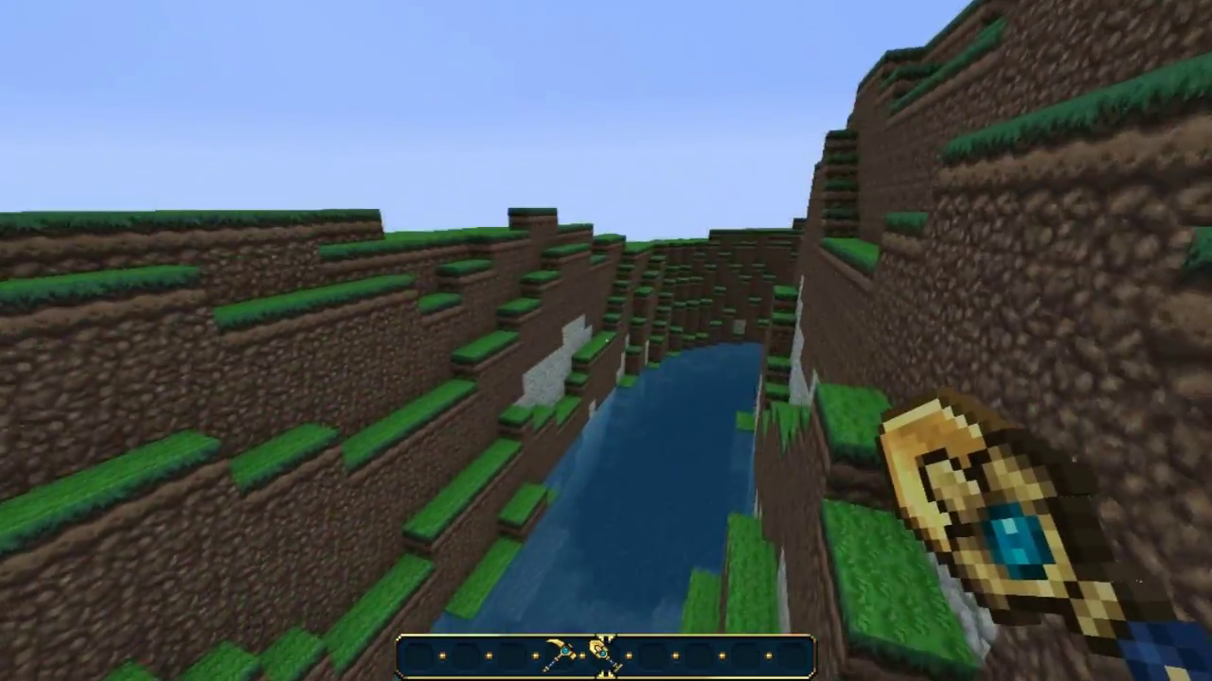
pyautogui.scroll(1, 605, 341)
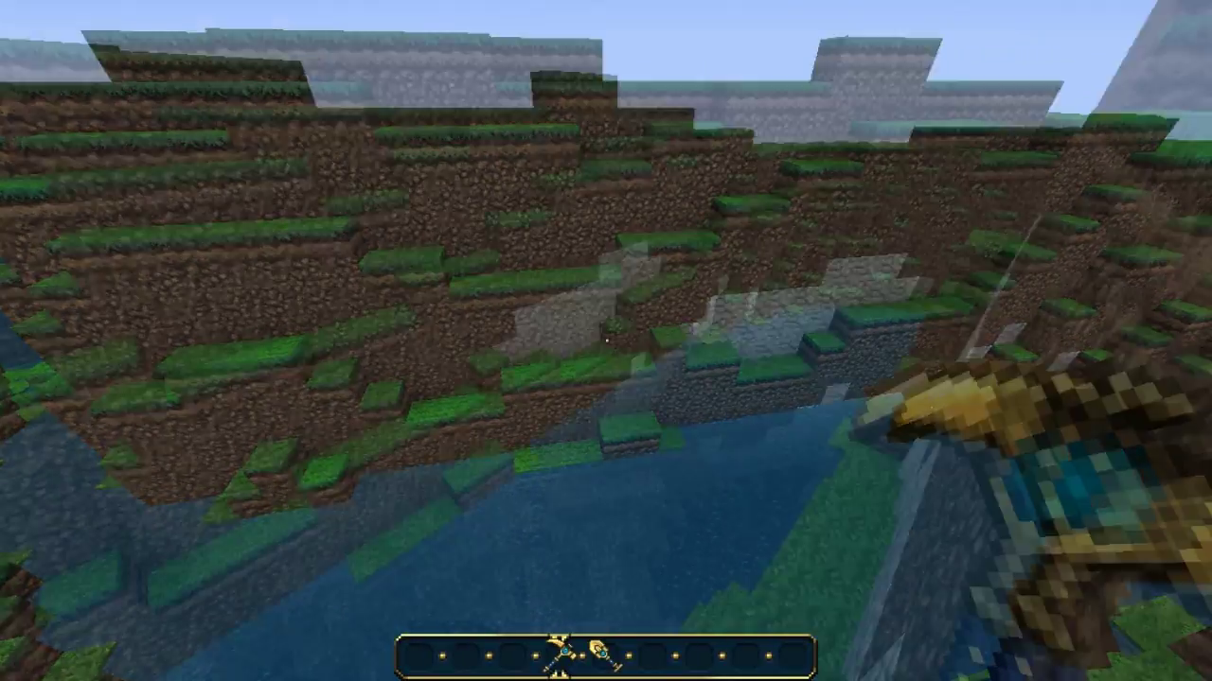
pyautogui.press('t')
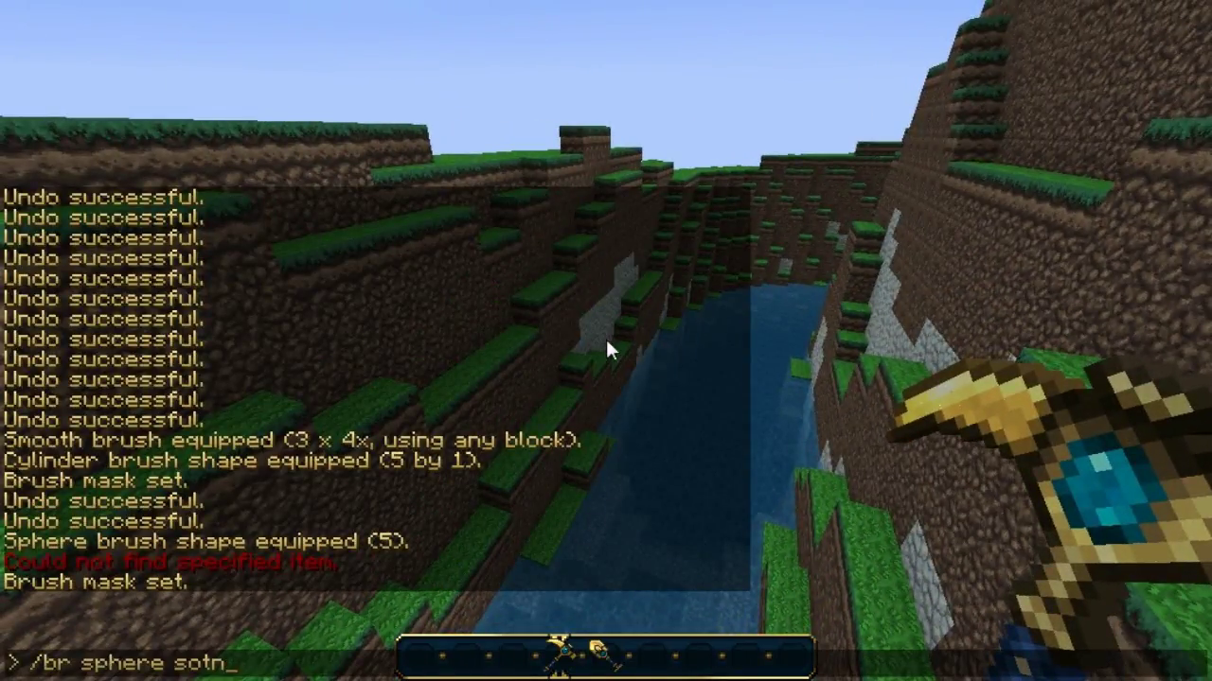
pyautogui.write('/br sphere stone 4')
pyautogui.press('Return')
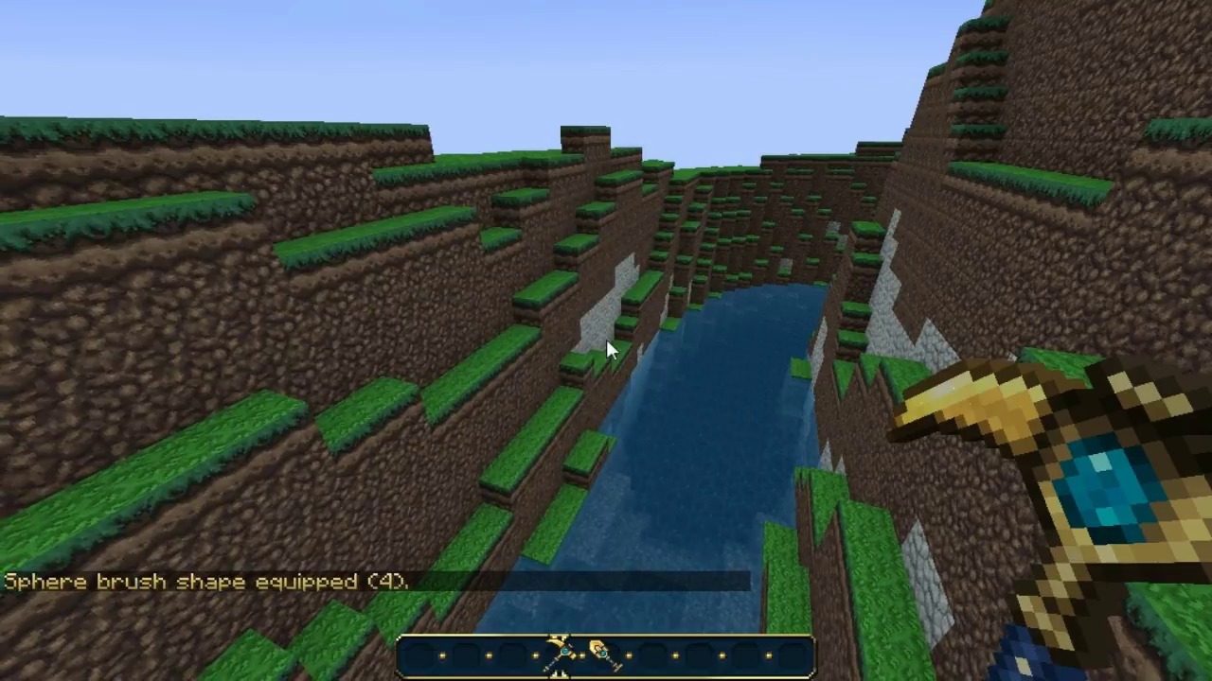
# Step: Restrict the stone sphere brush to dirt blocks using /mask dirt
pyautogui.write('t/mask die')
pyautogui.press('Return')
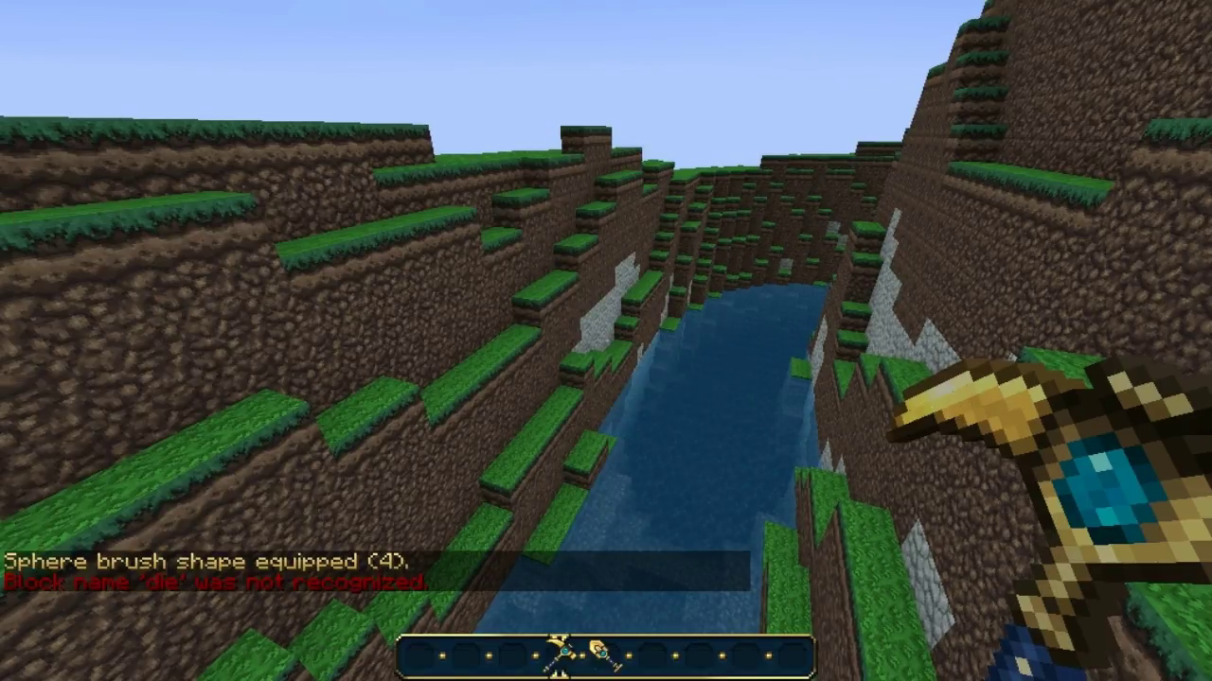
pyautogui.write('t/mask dit')
pyautogui.press('BackSpace')
pyautogui.write('rt')
pyautogui.press('Return')
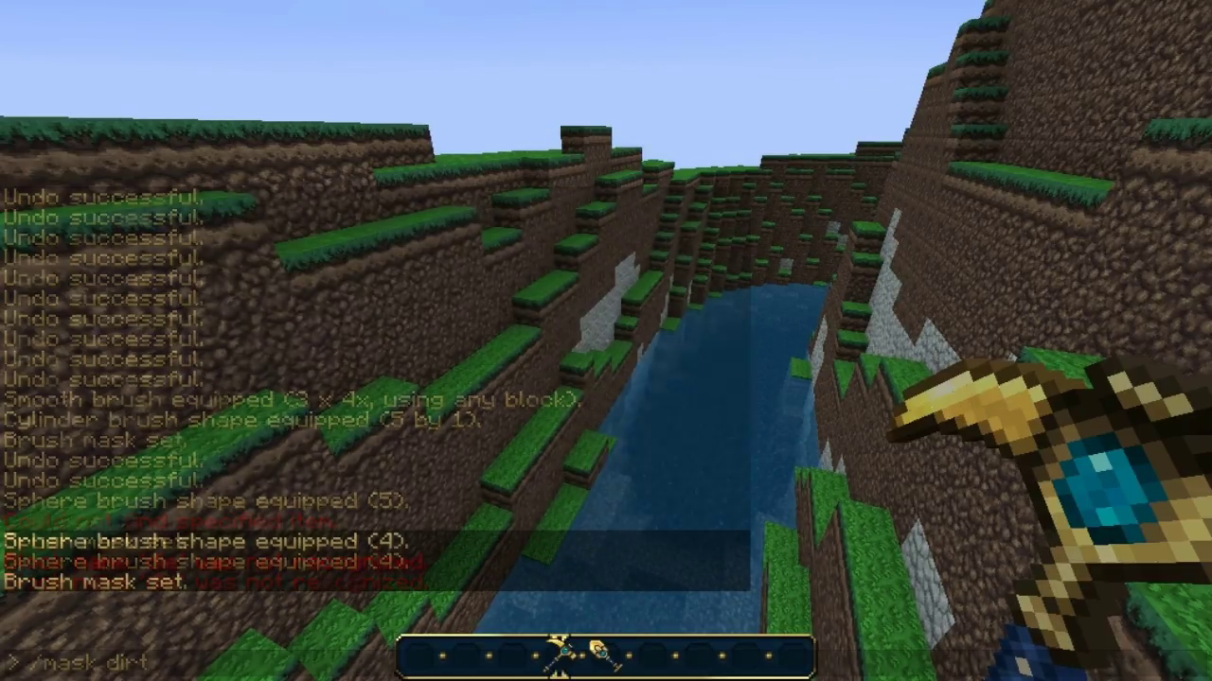
# Step: Paint stone over the exposed dirt on the steep wall at the start of the river gorge
pyautogui.press('w')
pyautogui.rightClick(606, 340)
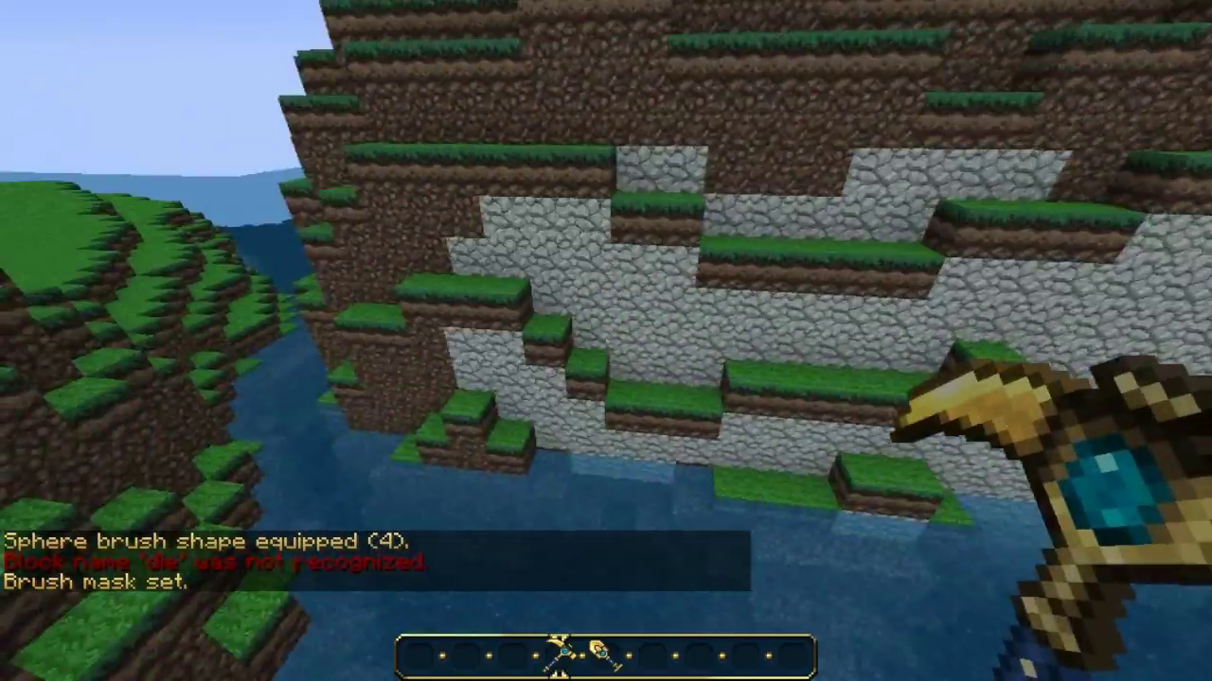
pyautogui.rightClick(605, 340)
pyautogui.rightClick(606, 341)
pyautogui.press('w')
pyautogui.rightClick(606, 341)
pyautogui.rightClick(606, 341)
pyautogui.press('w')
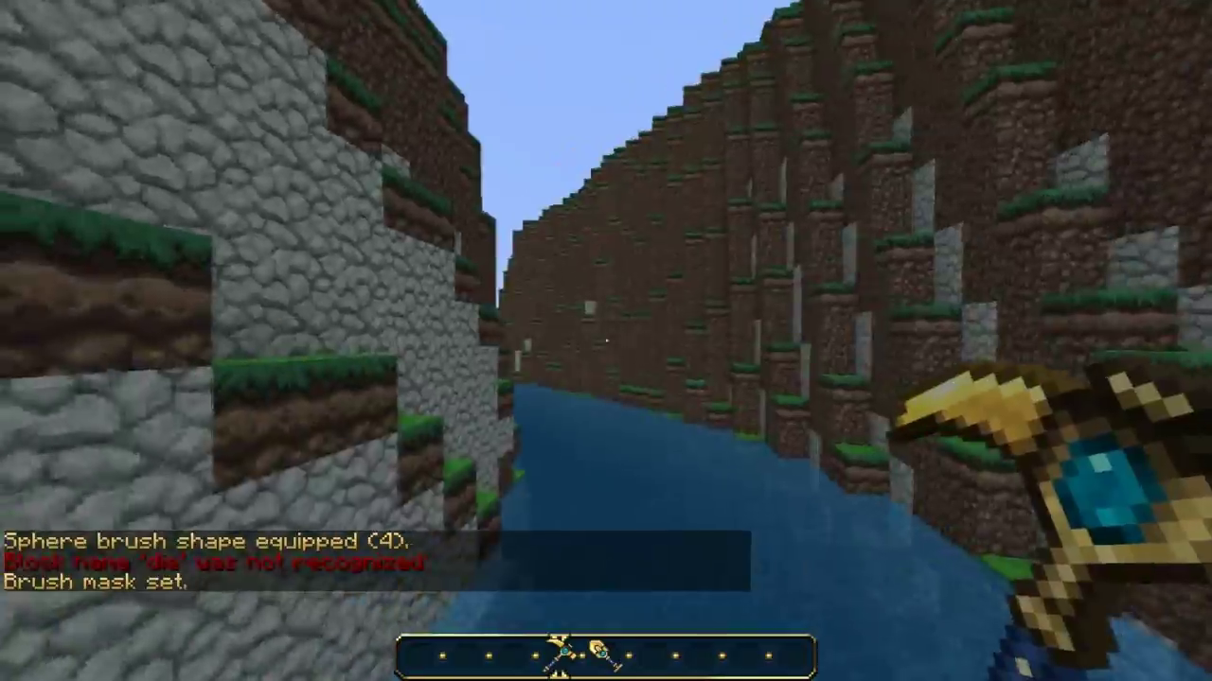
# Step: Extend the stone patches along both sides of the gorge and the cliff leading toward the inland lake
pyautogui.rightClick(606, 340)
pyautogui.rightClick(606, 340)
pyautogui.press('w')
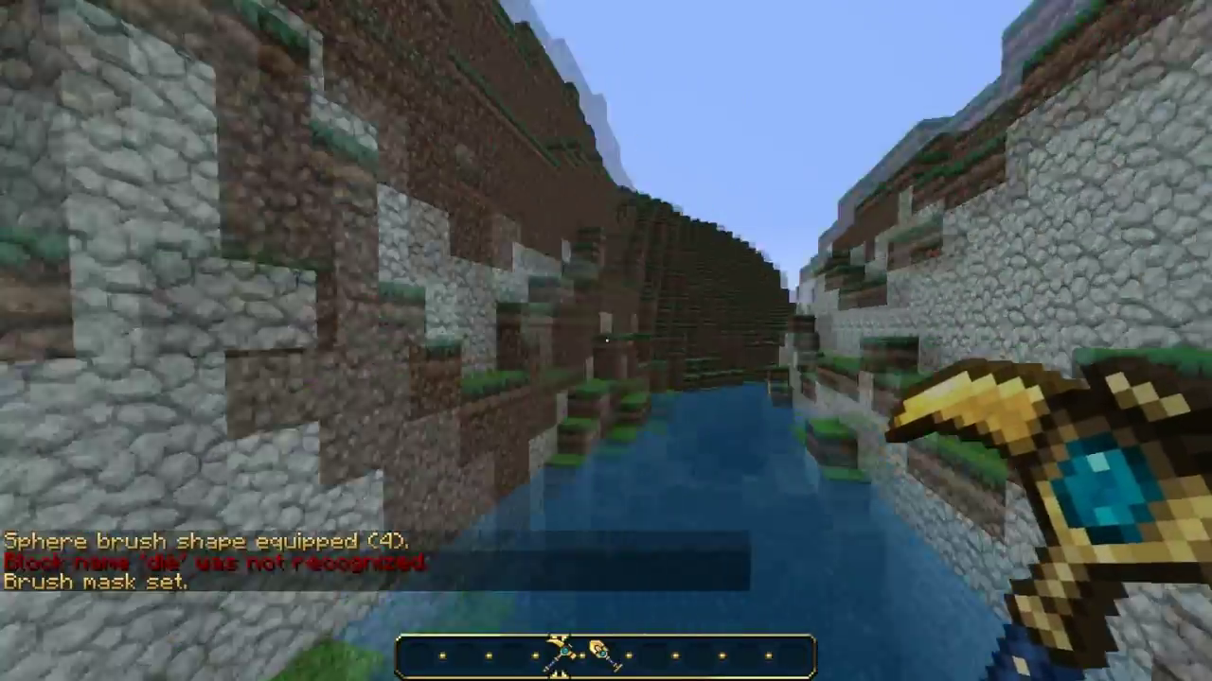
pyautogui.press('w')
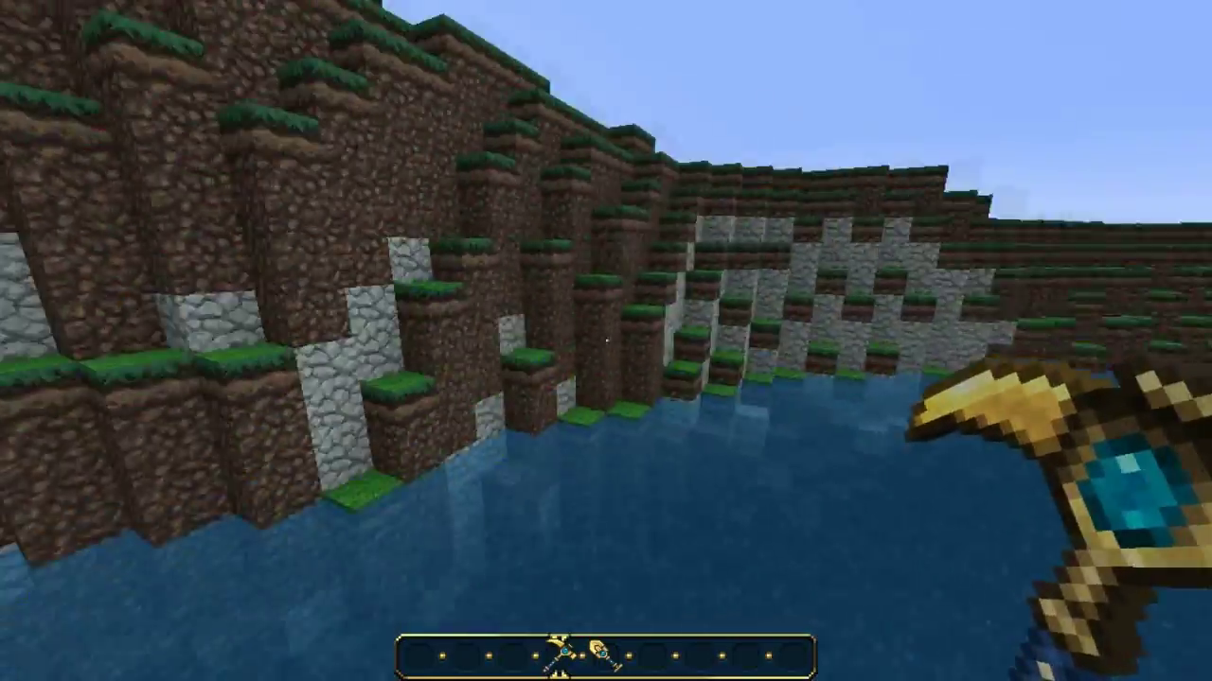
pyautogui.press('w')
pyautogui.press('w')
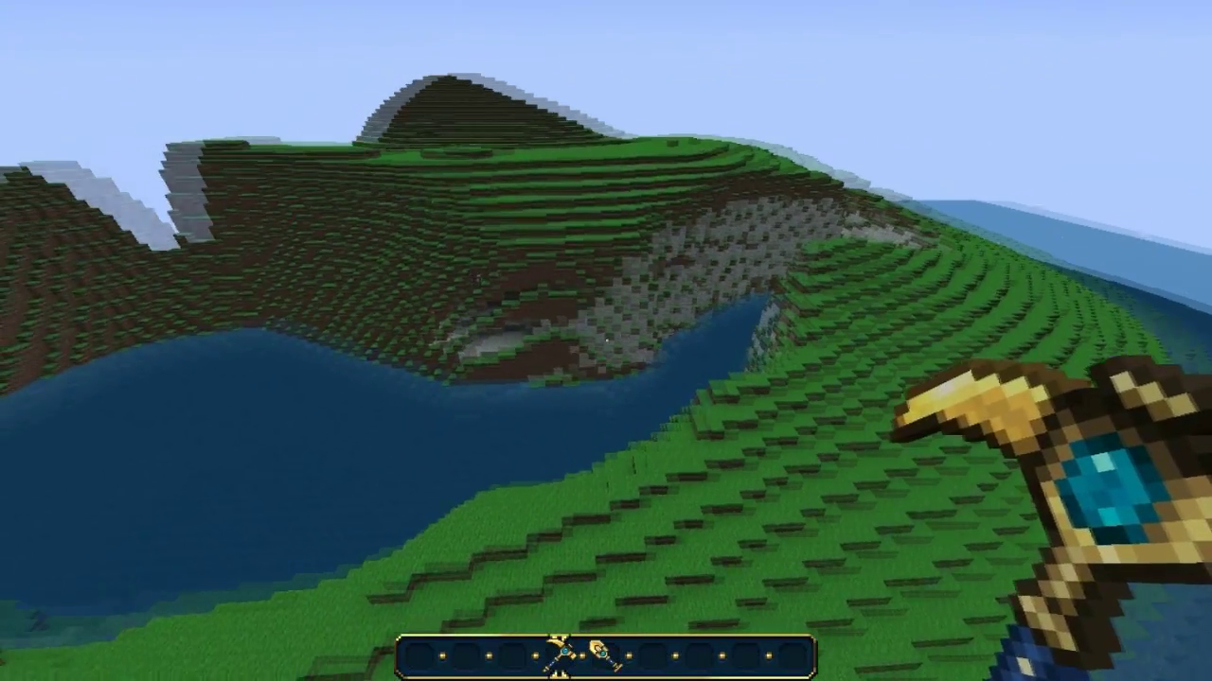
# Step: Examine the cave opening in the dirt slope beside the stone cliff and the grassy shore of the inland lake
pyautogui.press('w')
pyautogui.press('w')
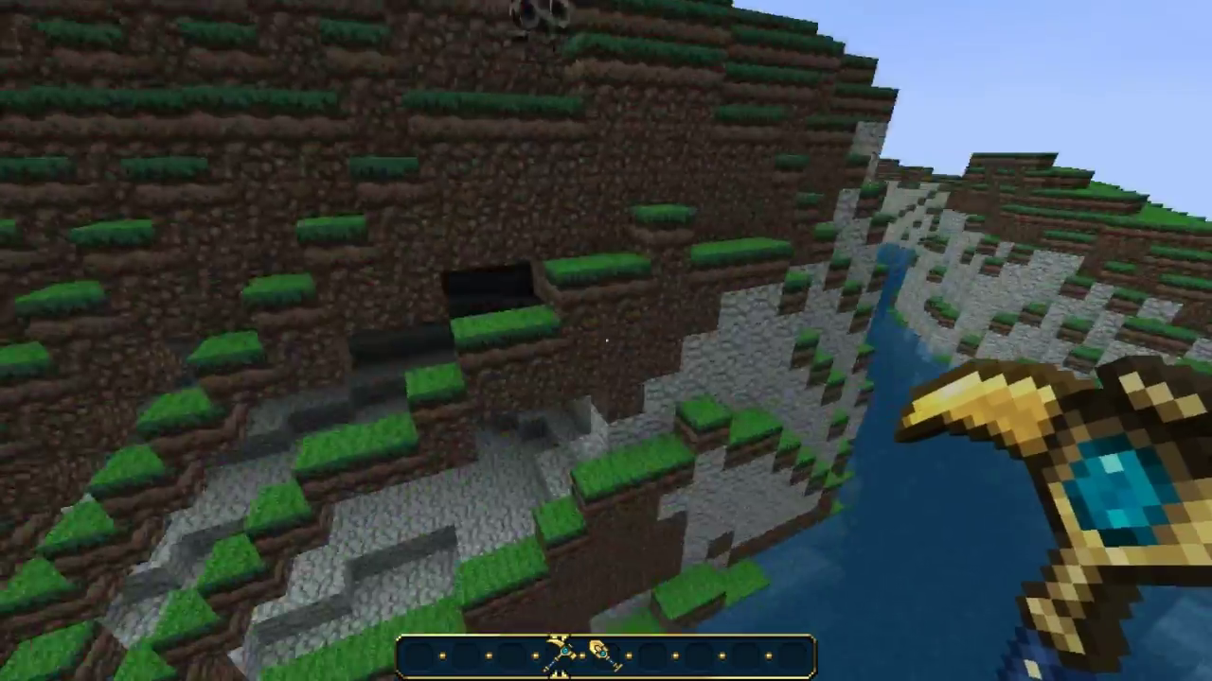
pyautogui.press('w')
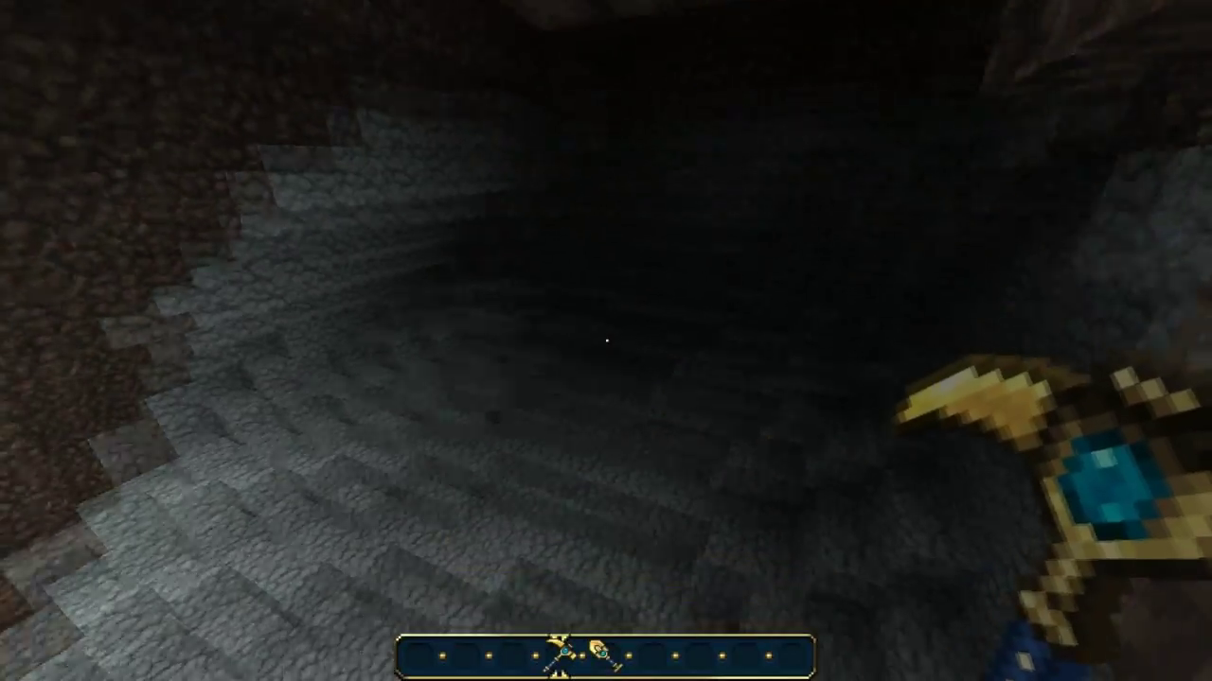
pyautogui.press('w')
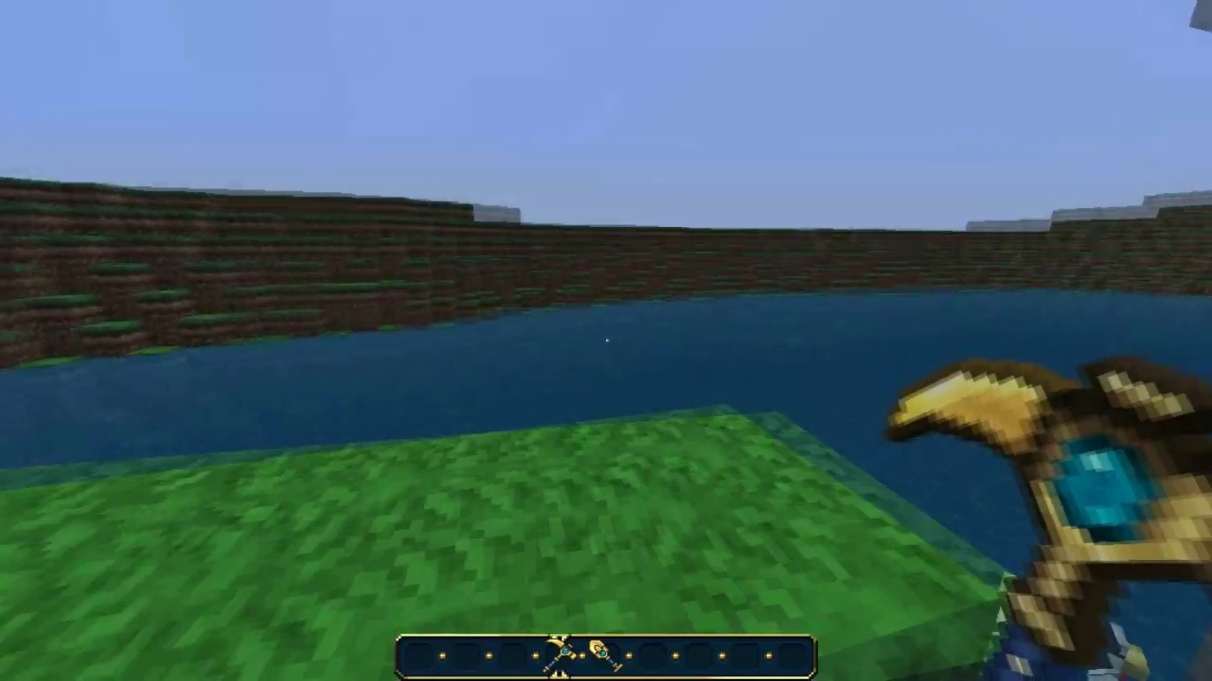
pyautogui.press('w')
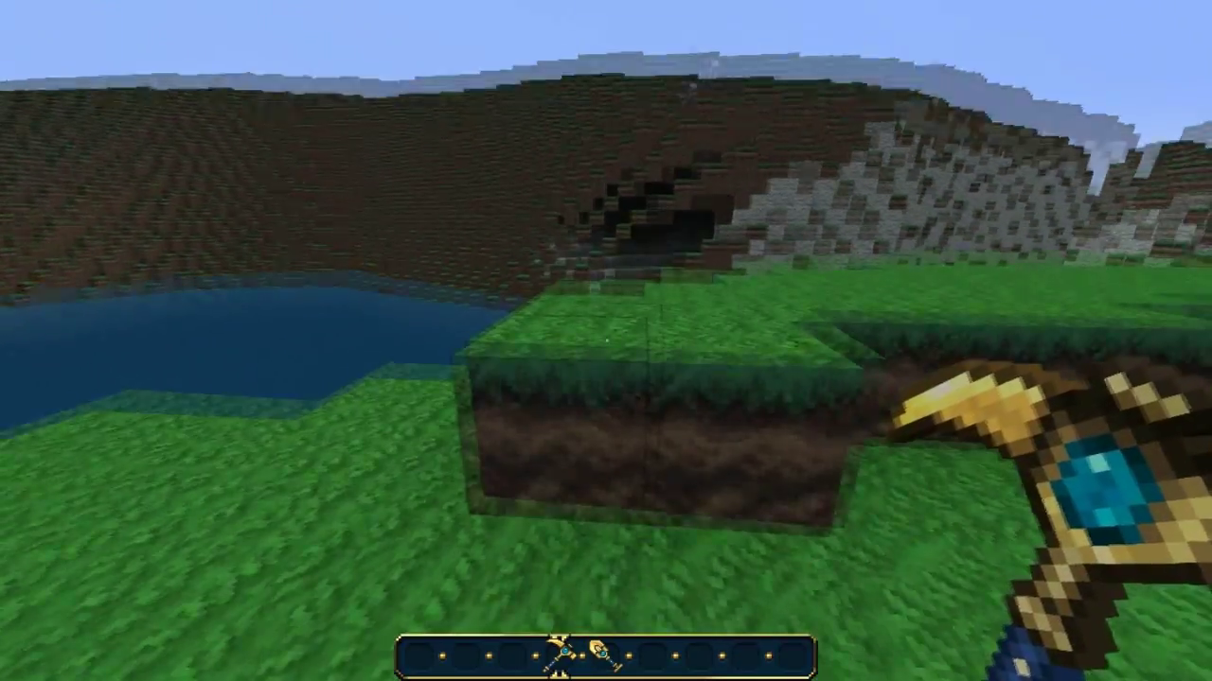
pyautogui.press('space')
pyautogui.scroll(-1, 606, 340)
pyautogui.press('s')
pyautogui.scroll(-1, 606, 341)
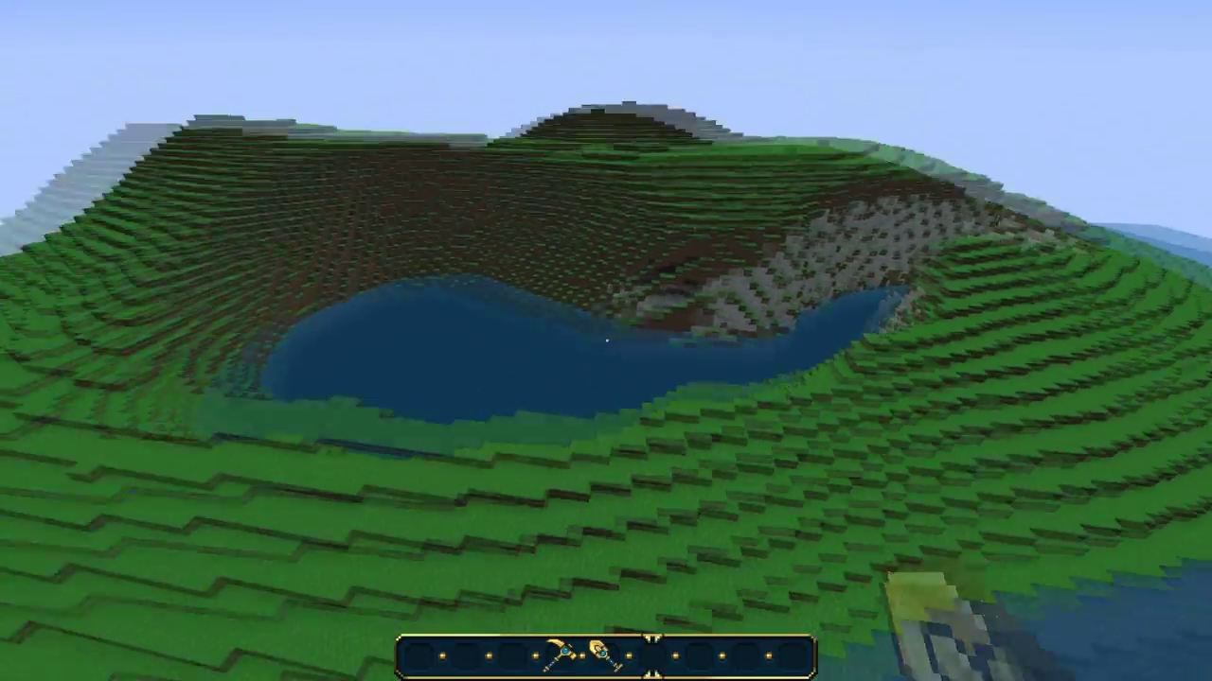
# Step: Inspect the inland lake, its stone cliff and the surrounding hills from the air
pyautogui.press('w')
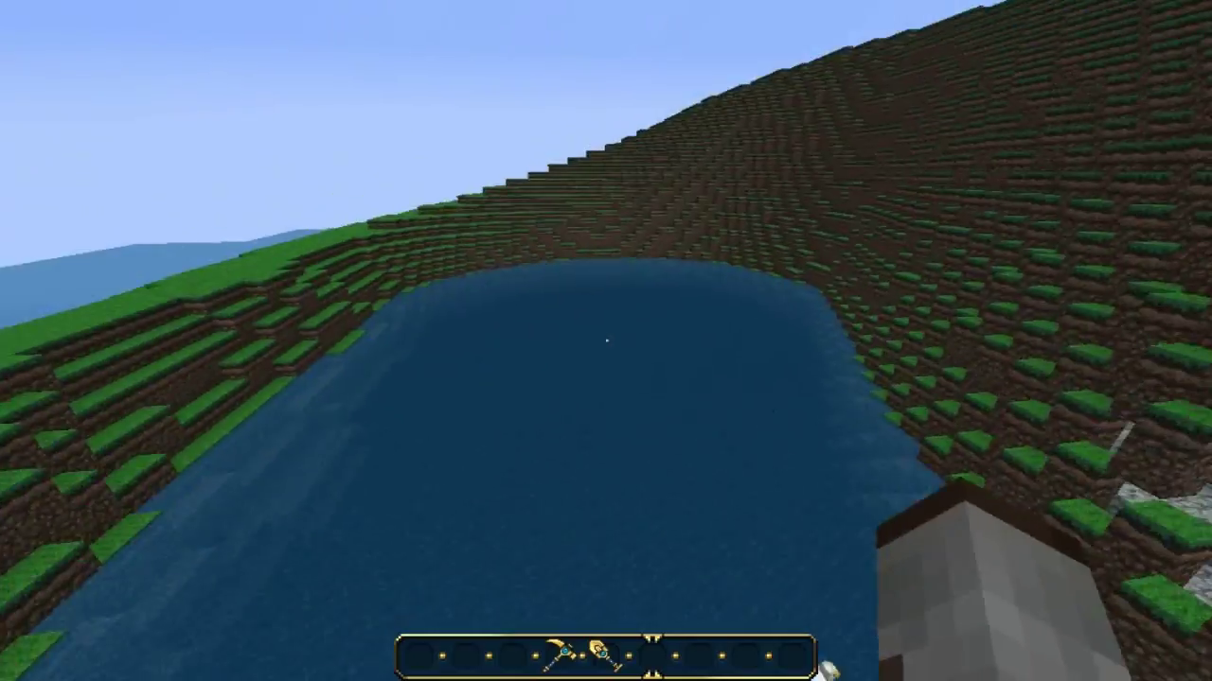
pyautogui.press('s')
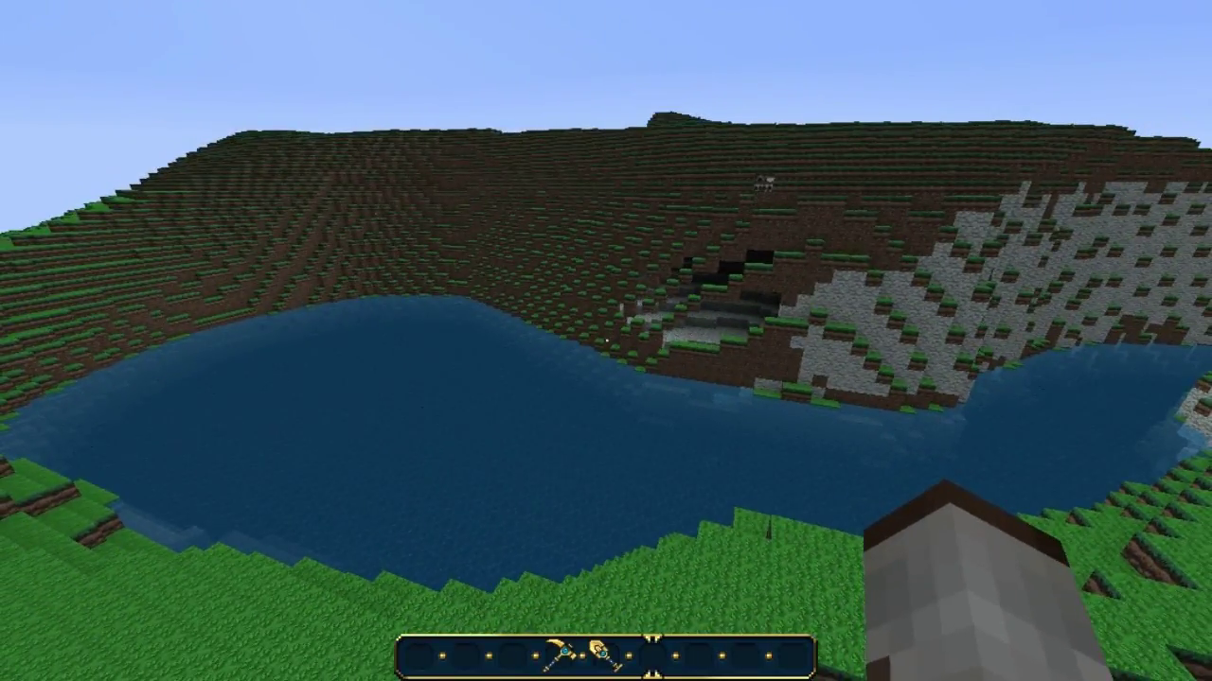
pyautogui.press('s')
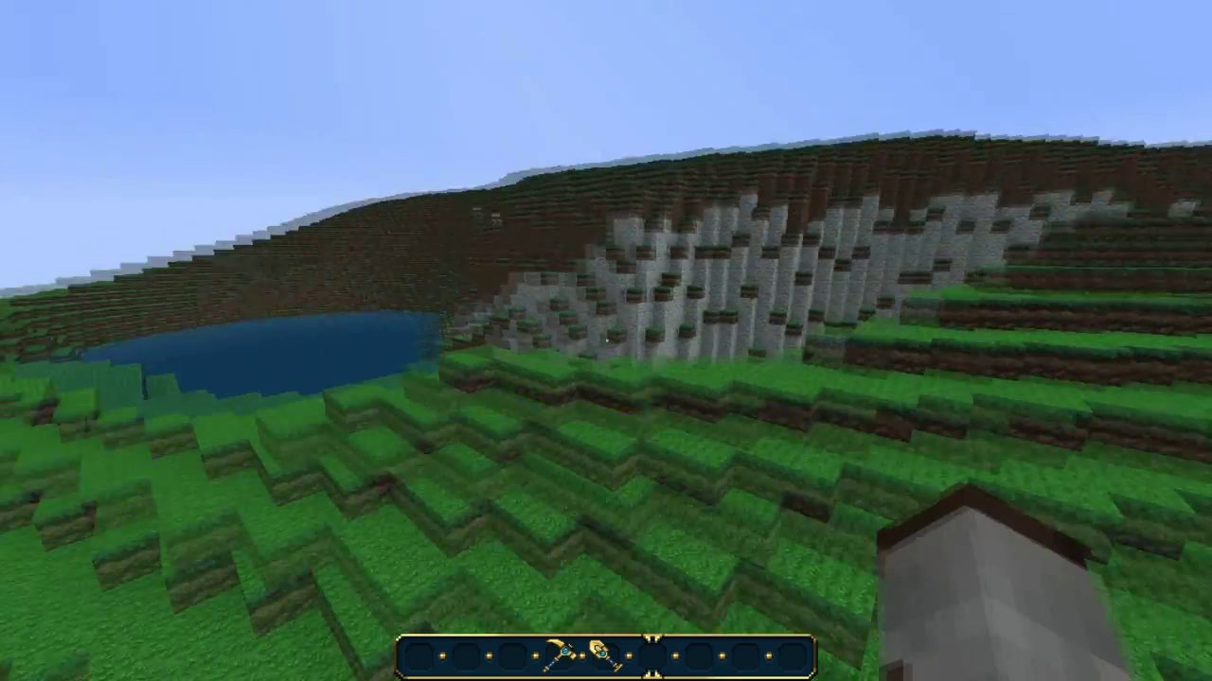
pyautogui.press('s')
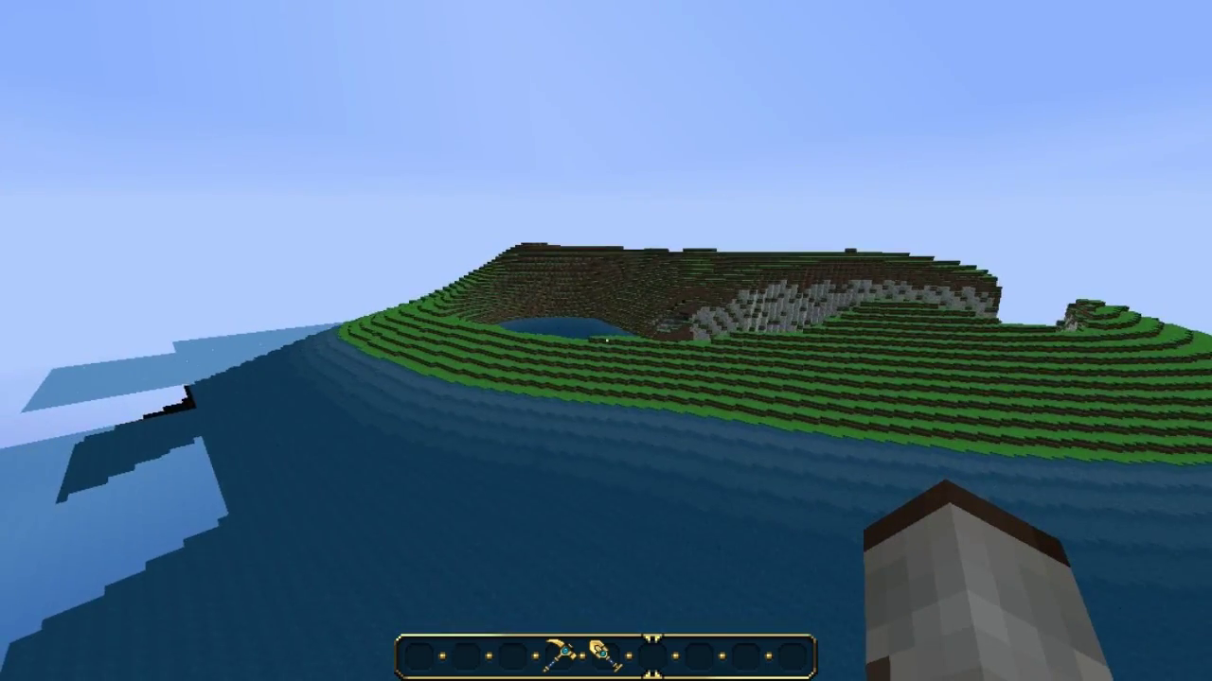
pyautogui.press('w')
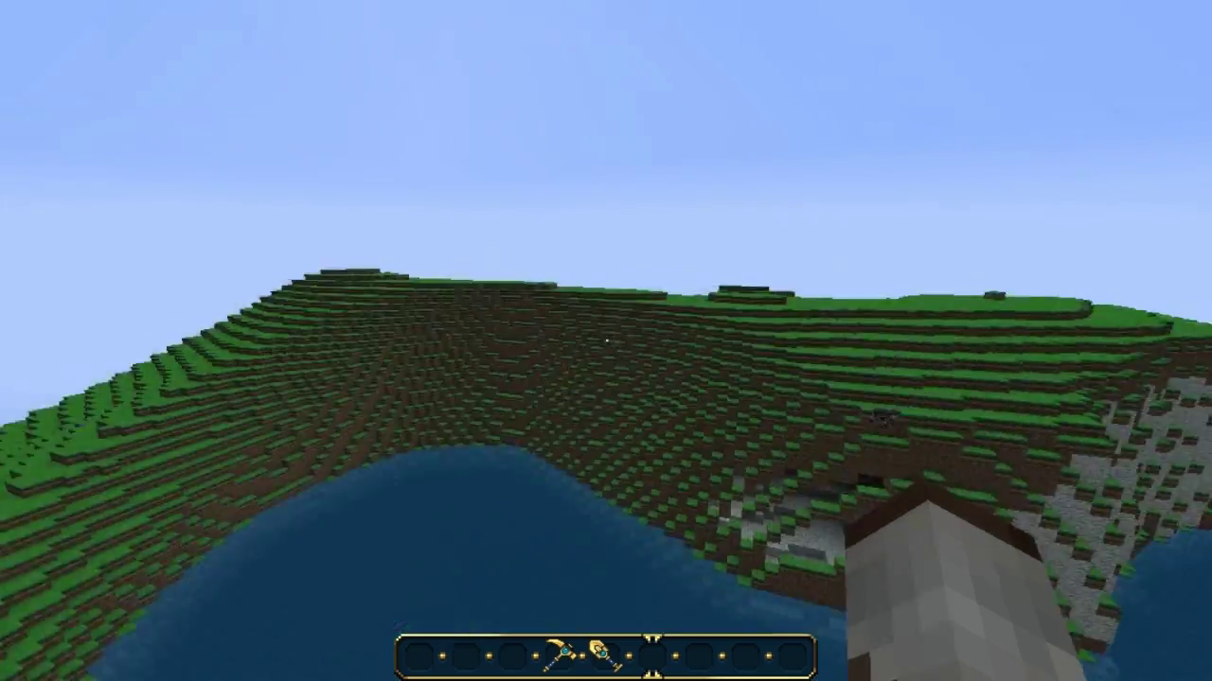
pyautogui.press('w')
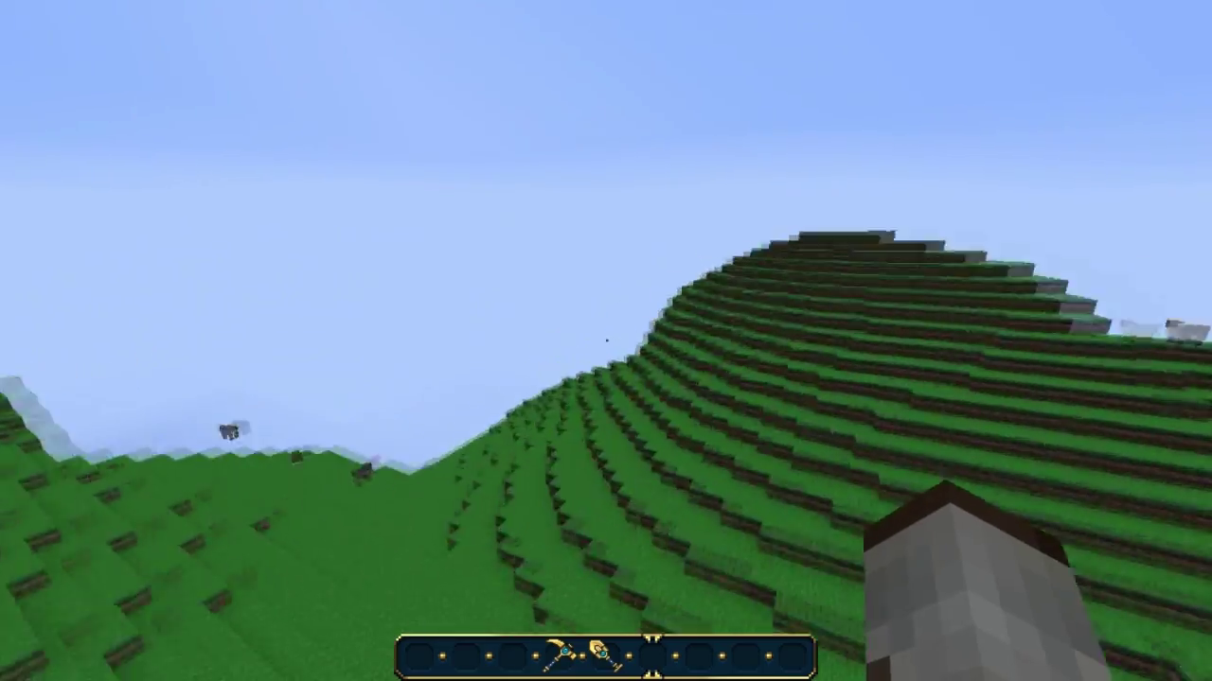
pyautogui.press('w')
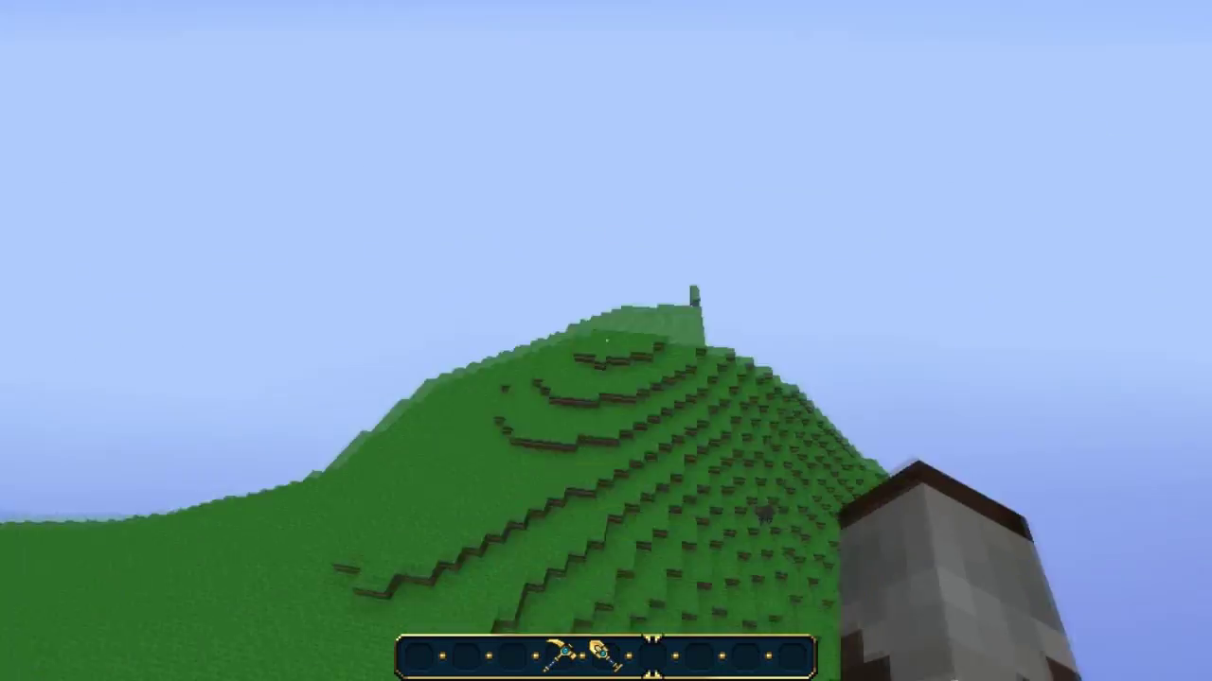
# Step: Generate a patch of trees on the open grassy hillside with the forest generation command
pyautogui.press('w')
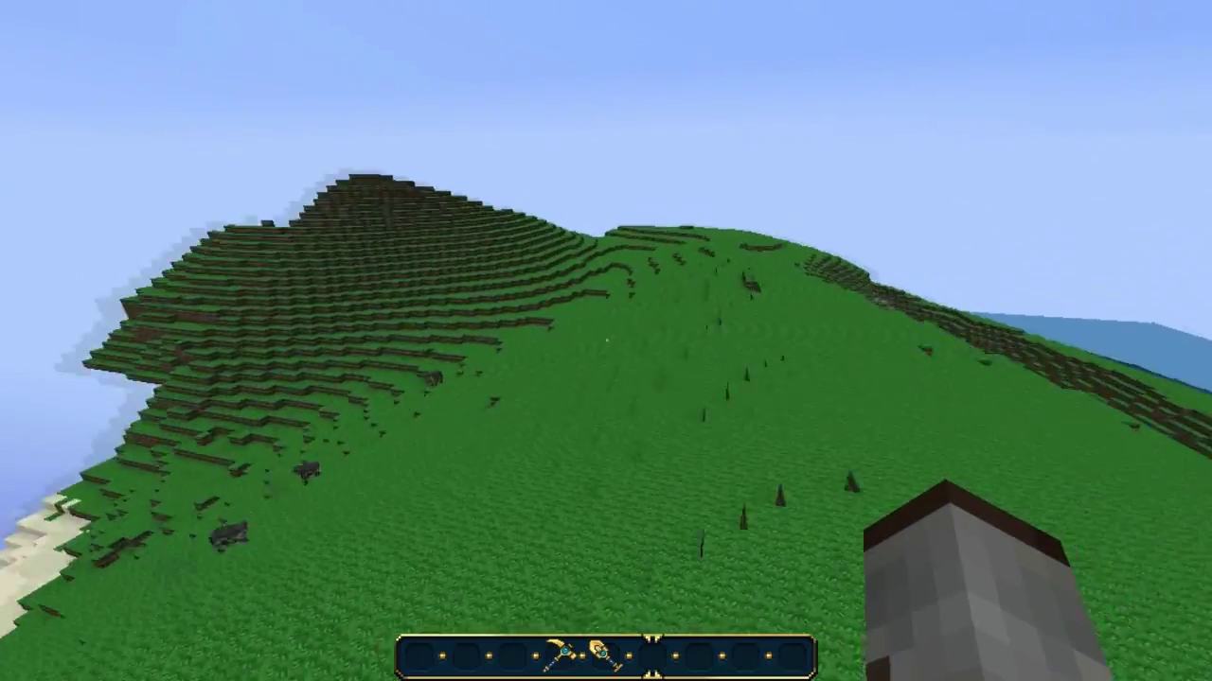
pyautogui.press('w')
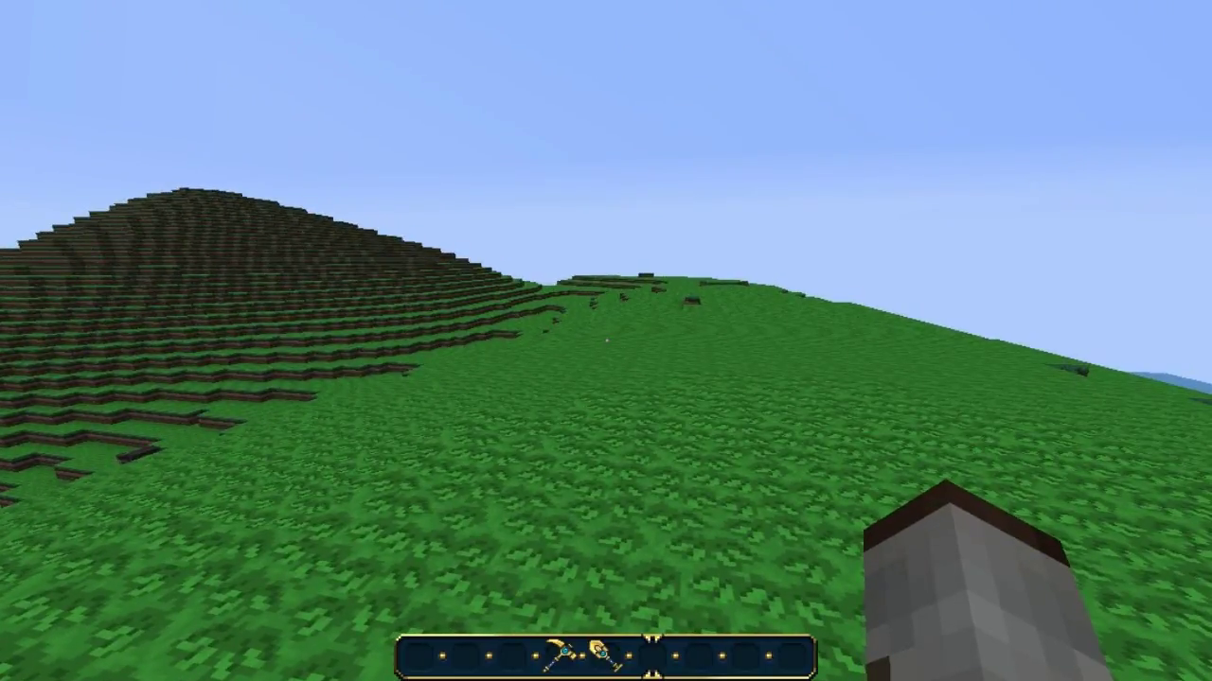
pyautogui.press('/')
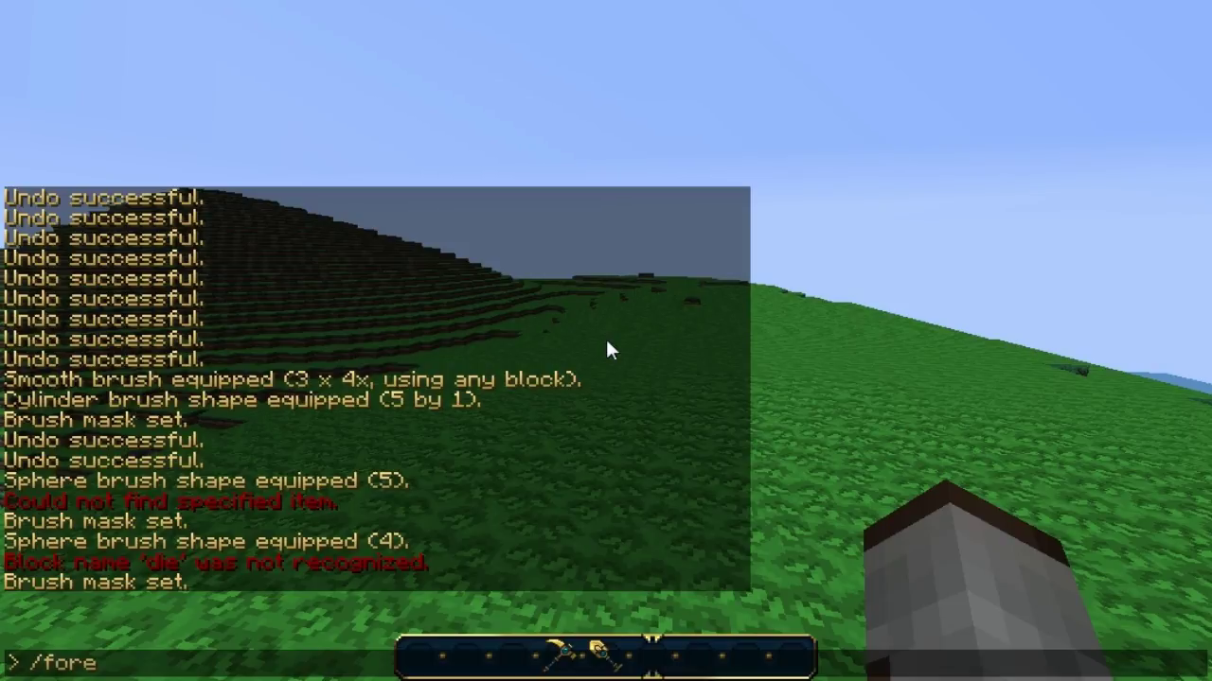
pyautogui.press('Return')
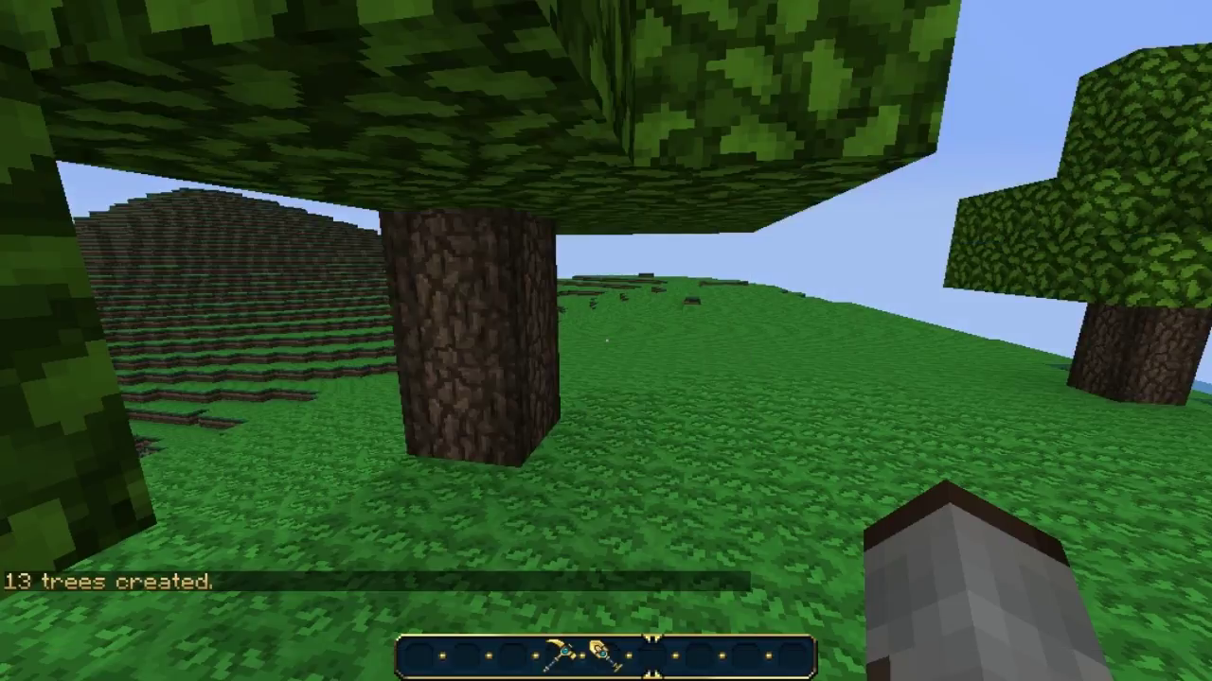
pyautogui.press('w')
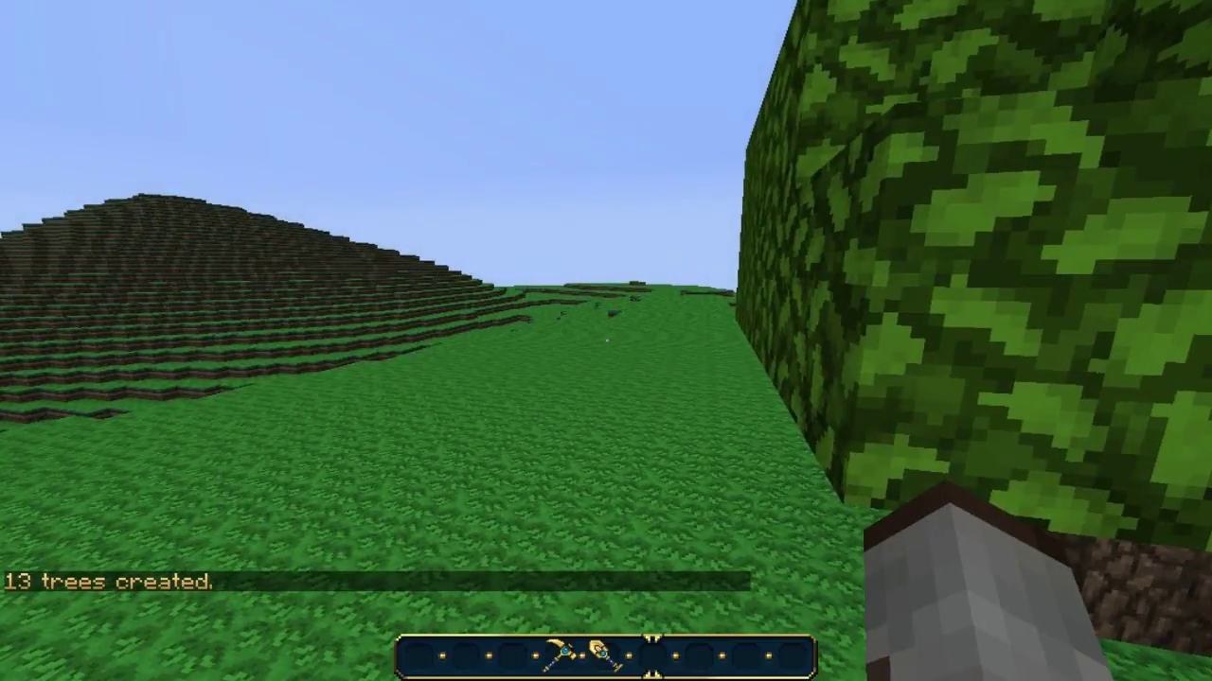
pyautogui.press('w')
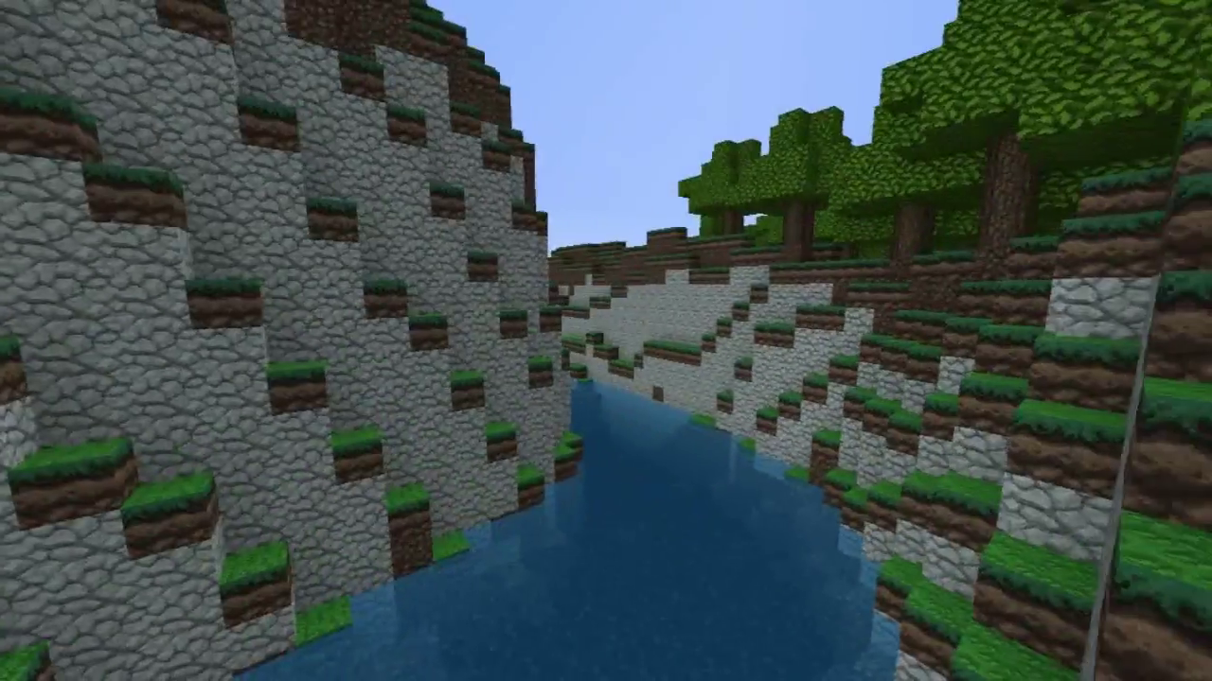
# Step: Turn off noclip while flying along the stone-walled river gorge
pyautogui.press('/')
pyautogui.write('fl')
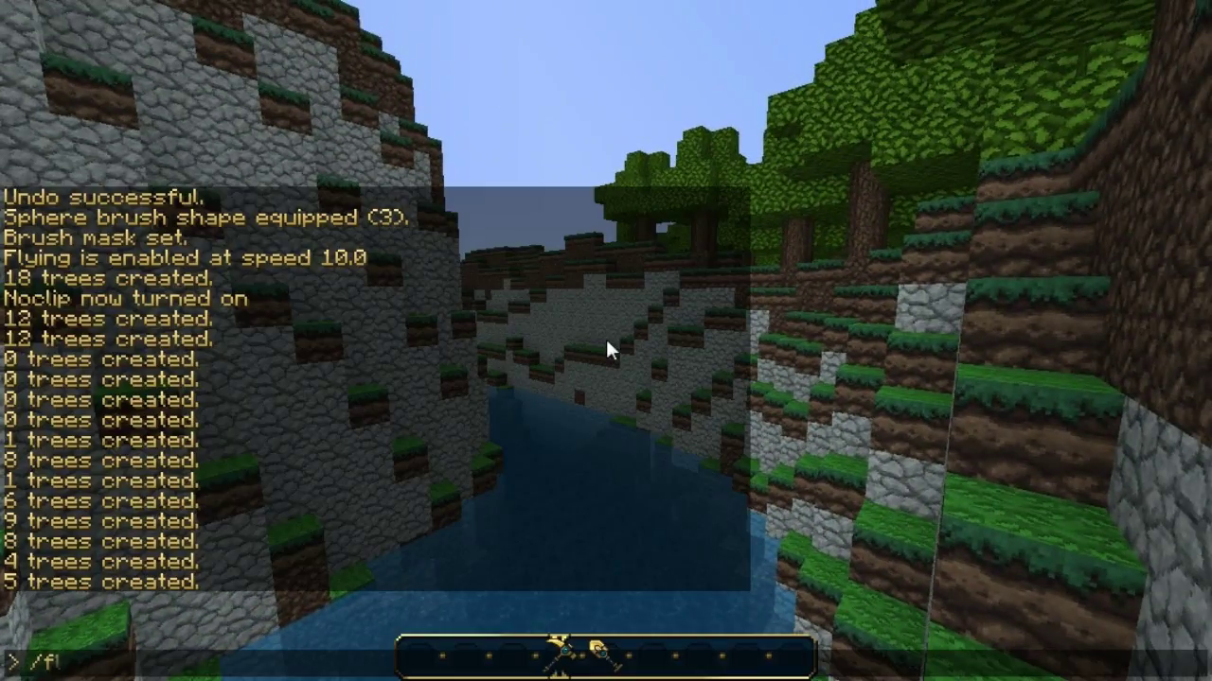
pyautogui.write('y')
pyautogui.press('Return')
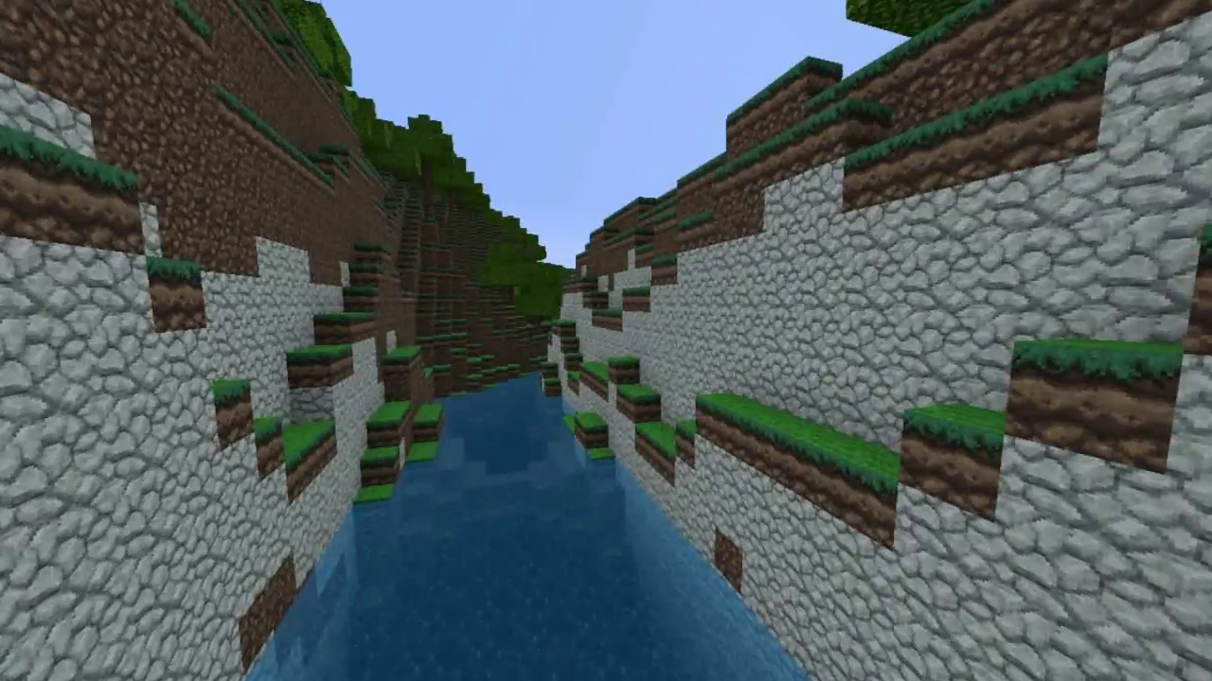
pyautogui.press('t')
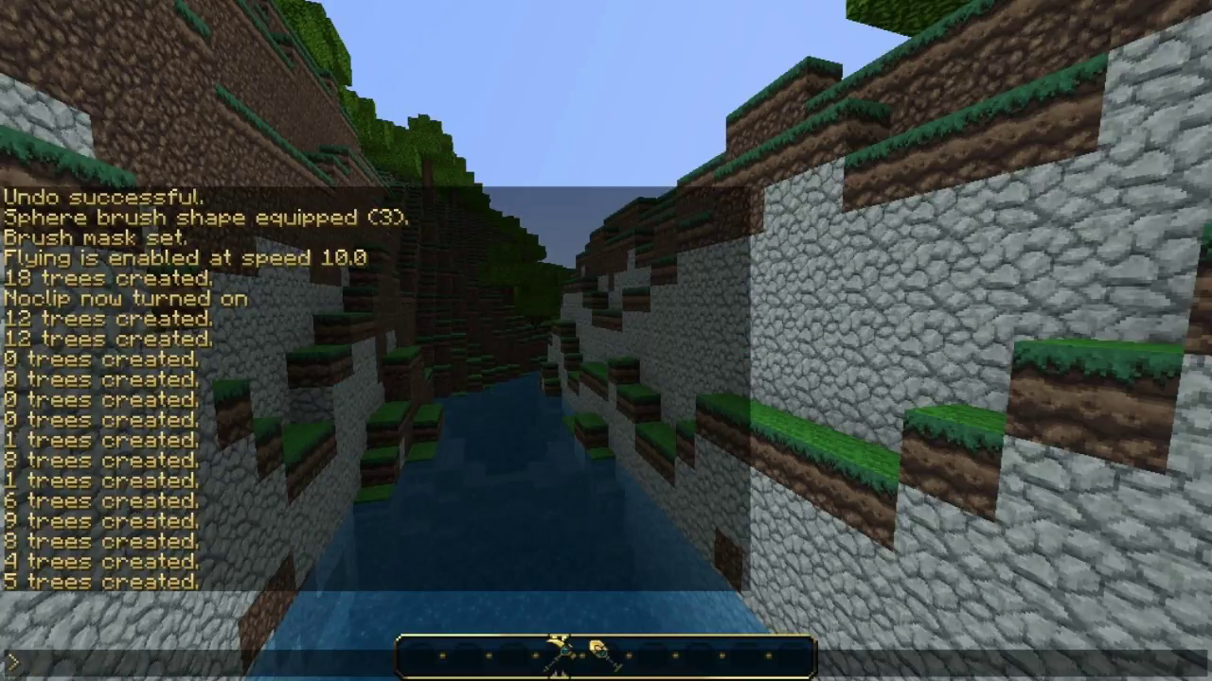
pyautogui.press('Escape')
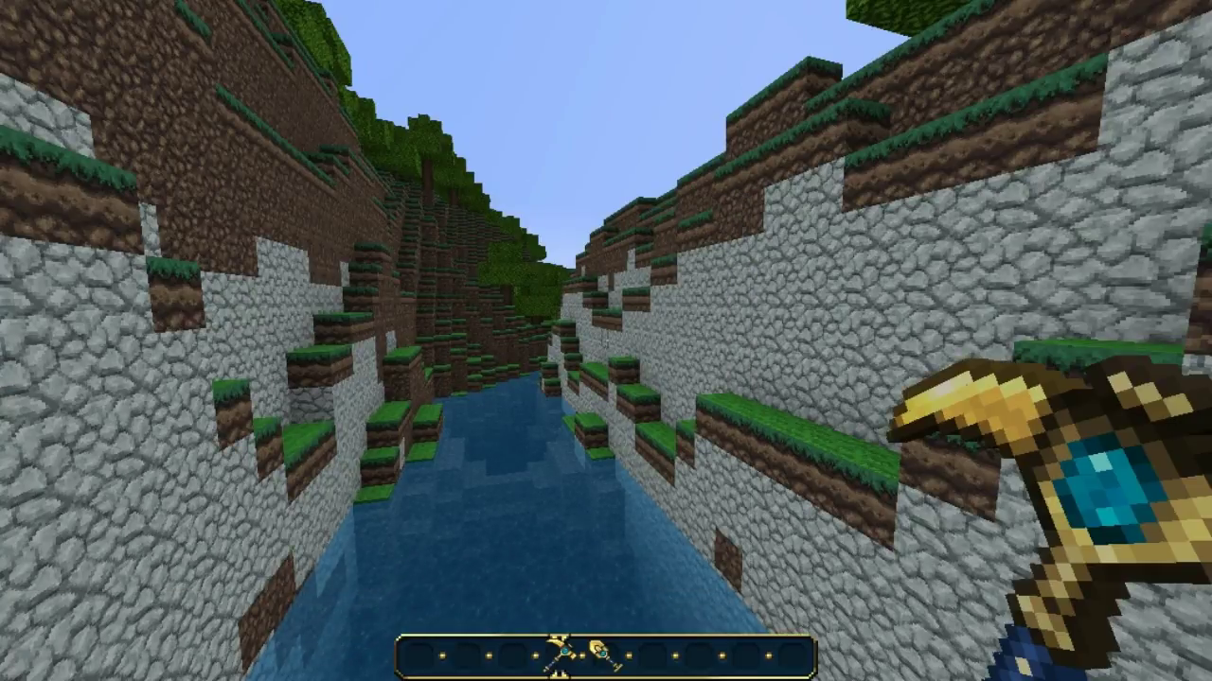
pyautogui.press('space')
pyautogui.press('space')
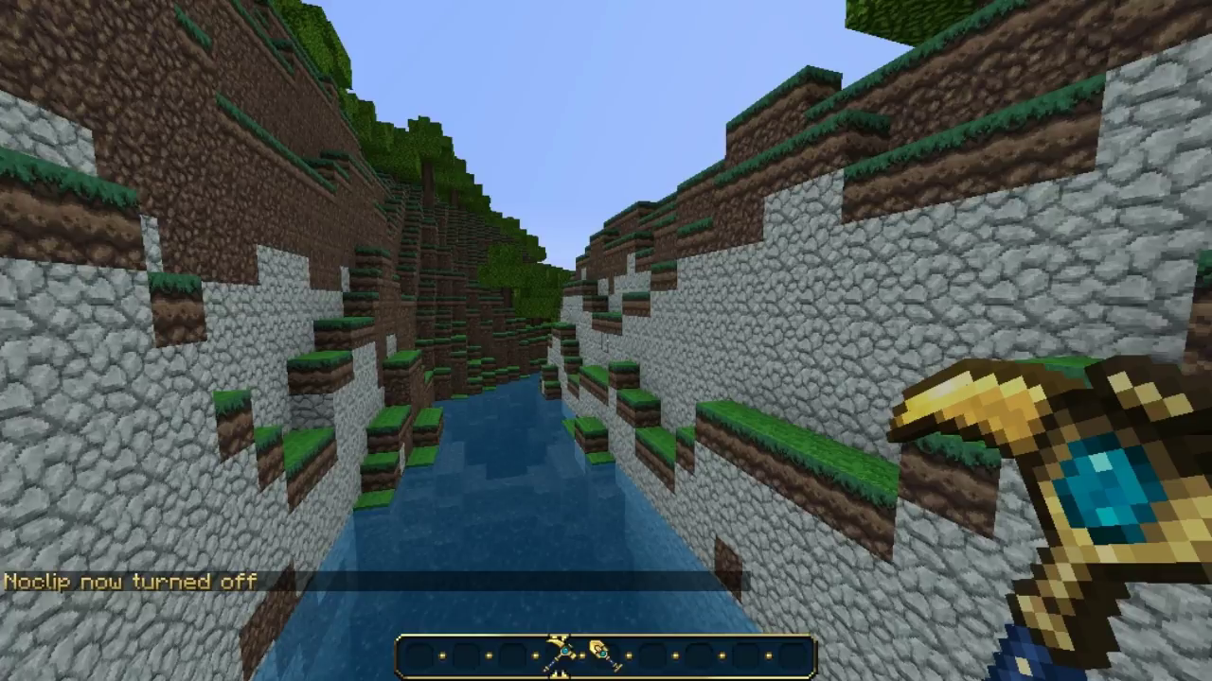
# Step: Use the fly command to set normal flight at speed 1.0 and continue along the gorge
pyautogui.write('/fly')
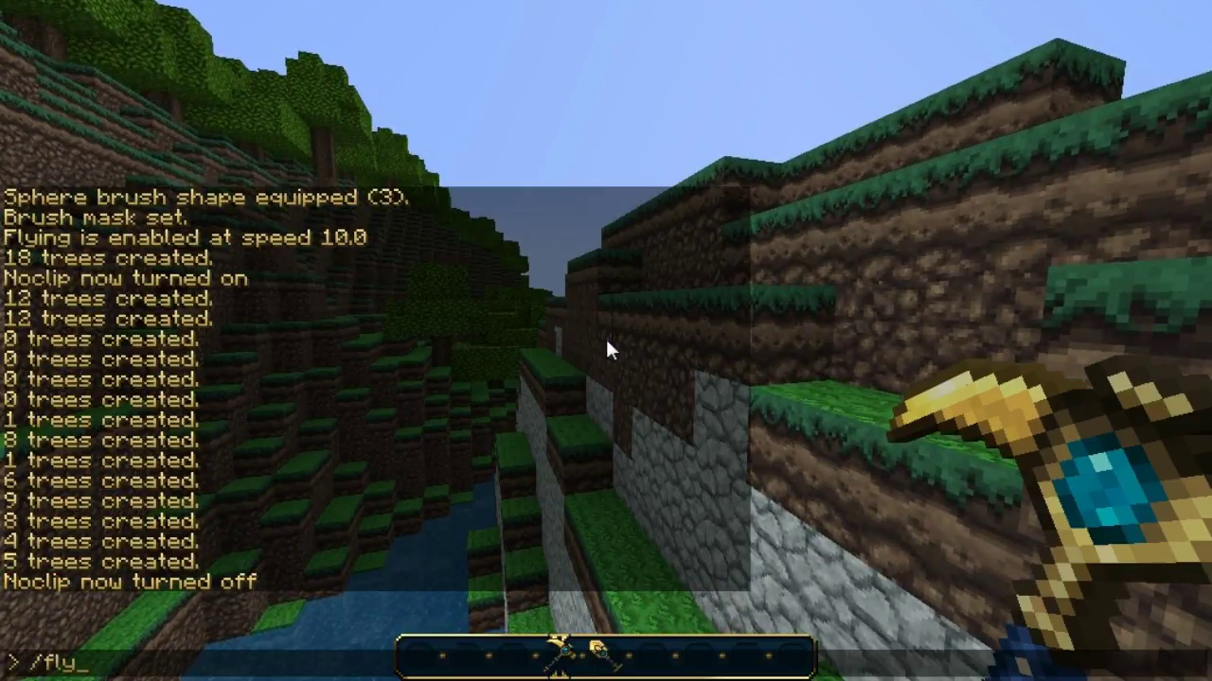
pyautogui.press('Return')
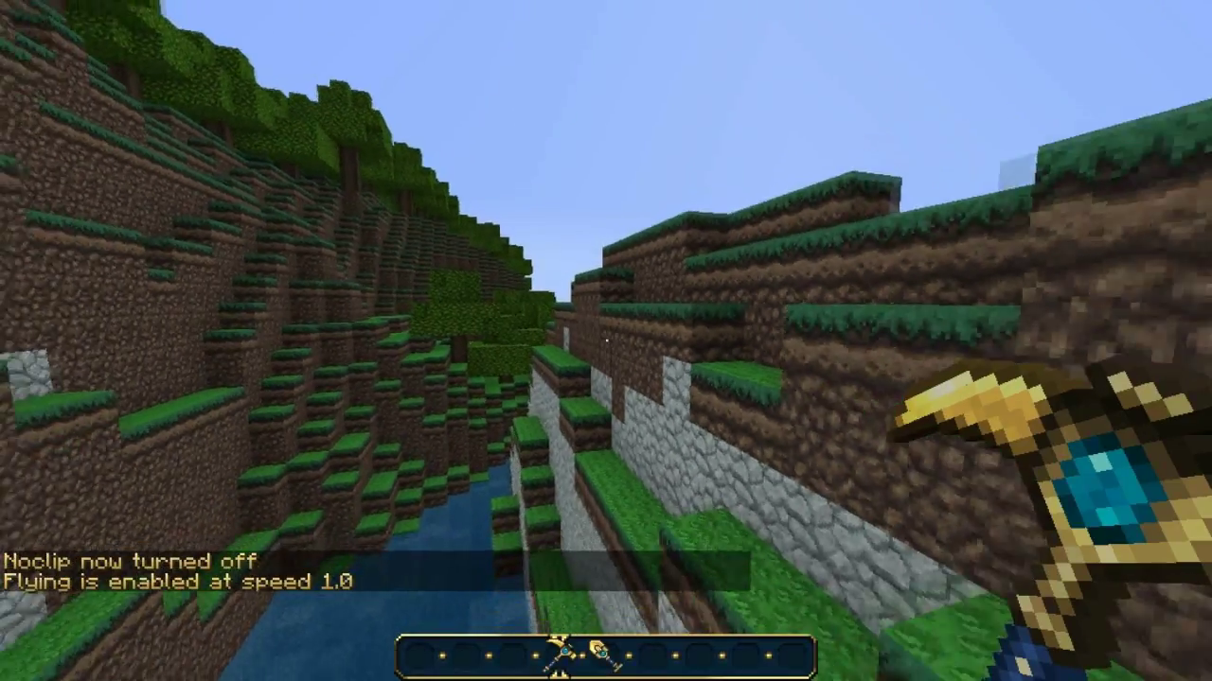
pyautogui.write('fly')
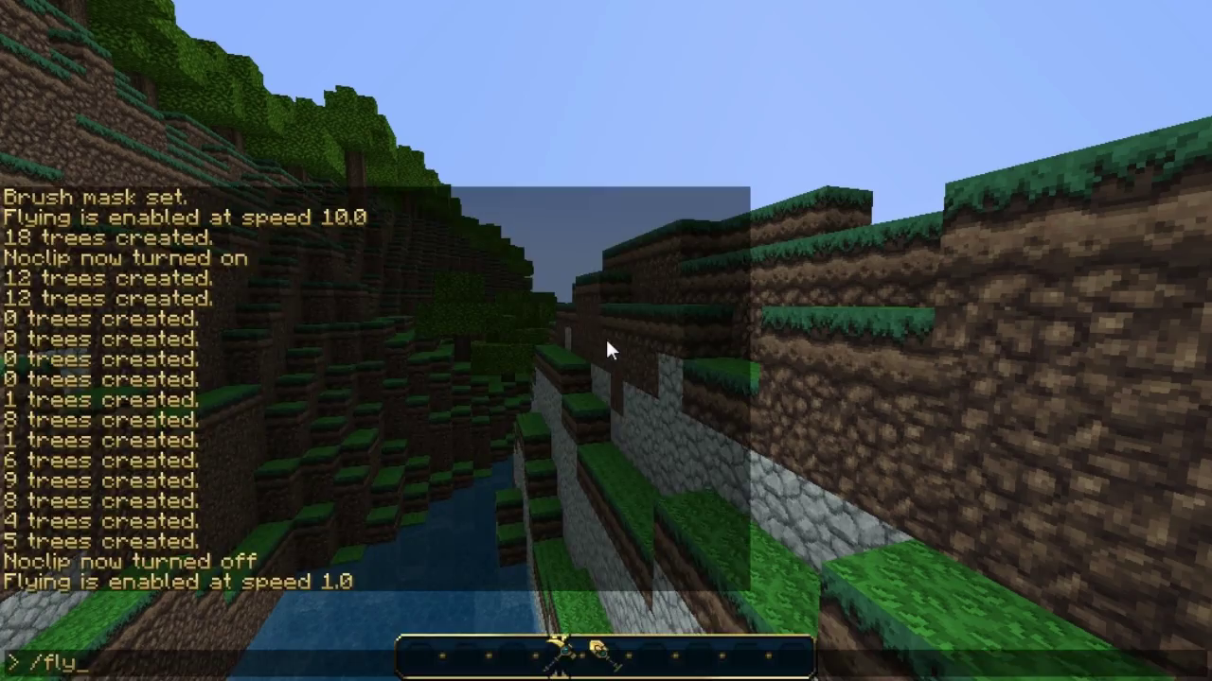
pyautogui.press('Return')
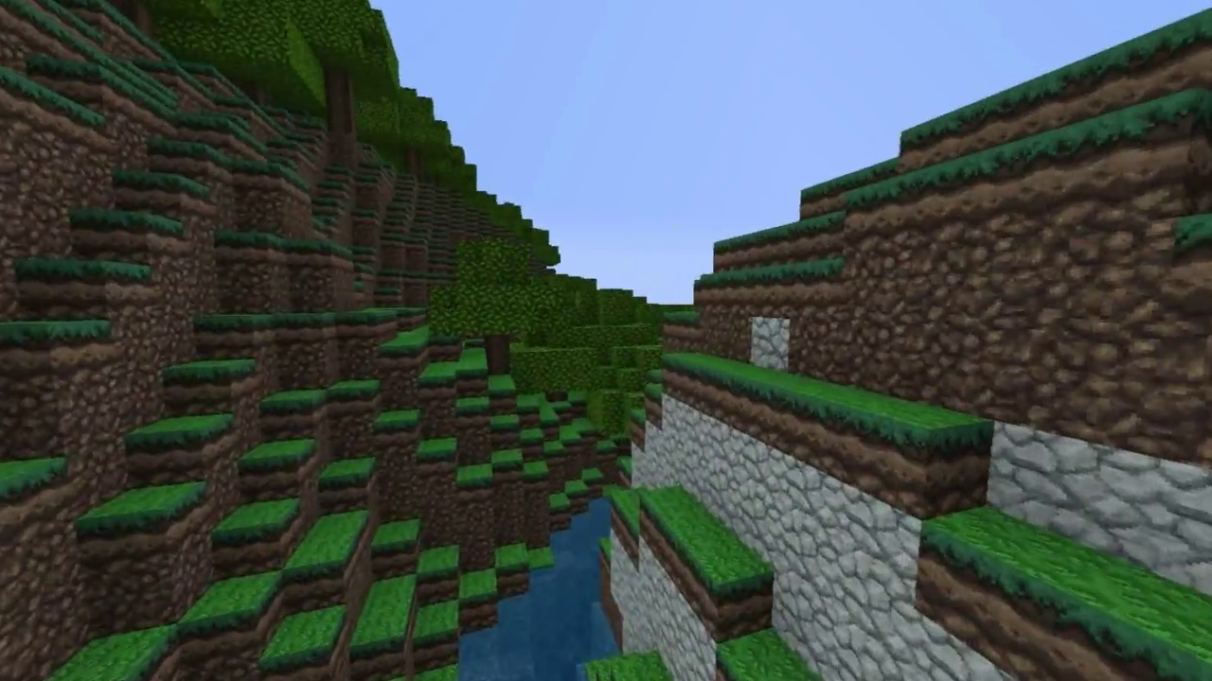